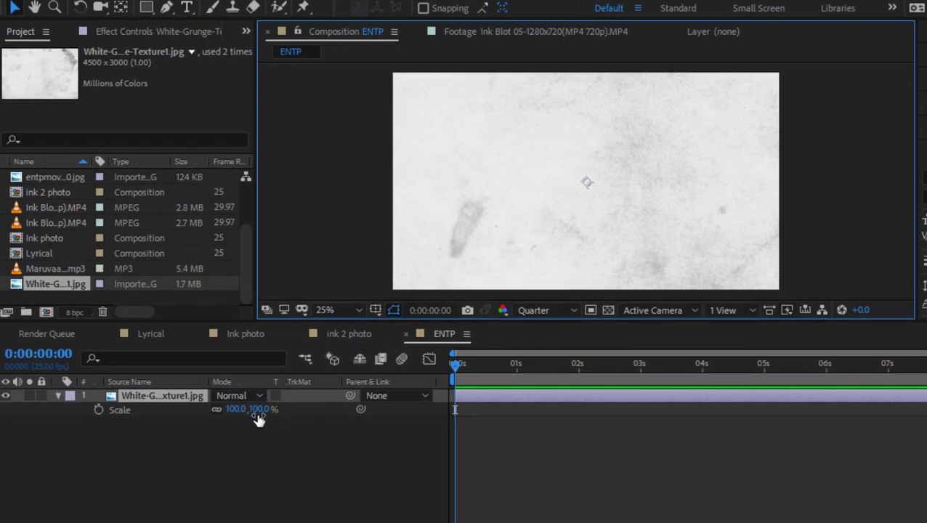
Step: Scale the white grunge texture layer down to 73% so that it fills the ENTP composition
{"action": "mouse_move", "coordinate": [260, 411]}
{"action": "left_mouse_down"}
{"action": "mouse_move", "coordinate": [232, 415]}
{"action": "mouse_move", "coordinate": [262, 421]}
{"action": "left_mouse_up"}
{"action": "left_click", "coordinate": [277, 475]}
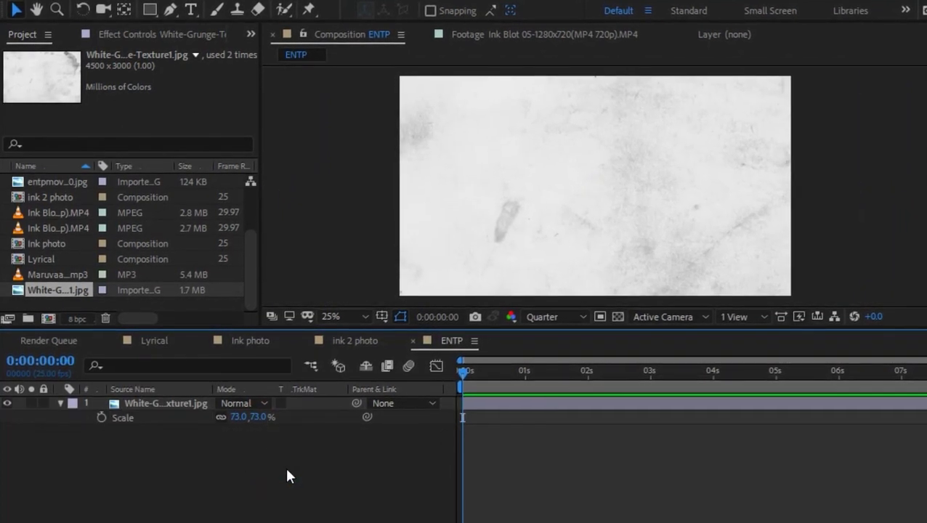
{"action": "left_click", "coordinate": [61, 405]}
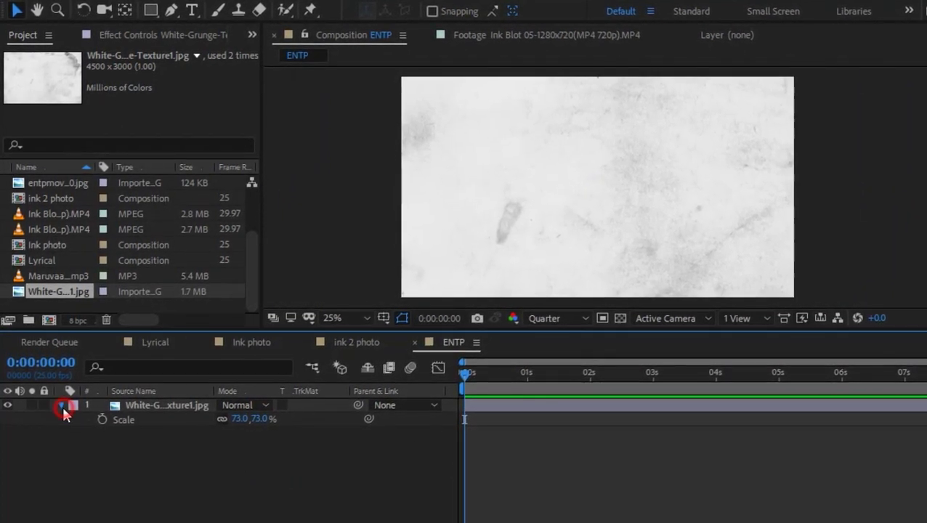
Step: Pre-compose the white grunge texture layer into a new composition named BG
{"action": "left_click", "coordinate": [133, 404]}
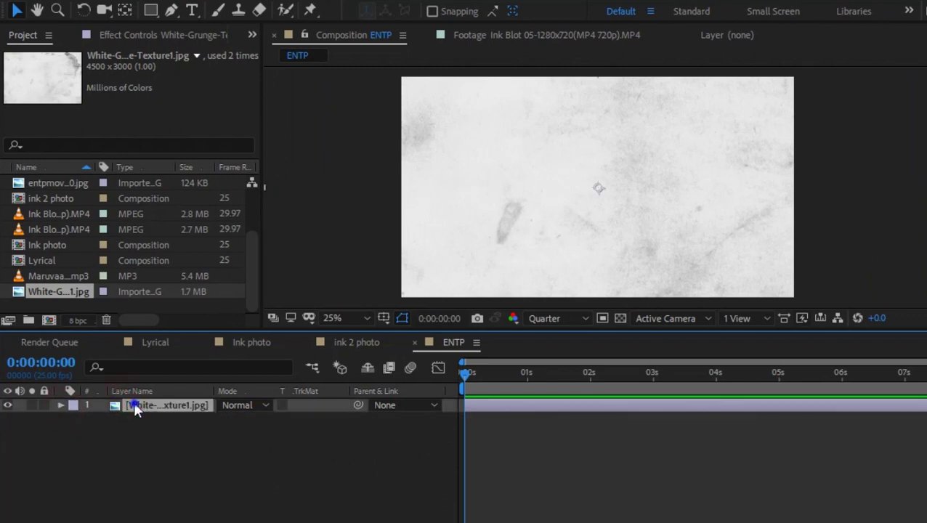
{"action": "right_click", "coordinate": [136, 407]}
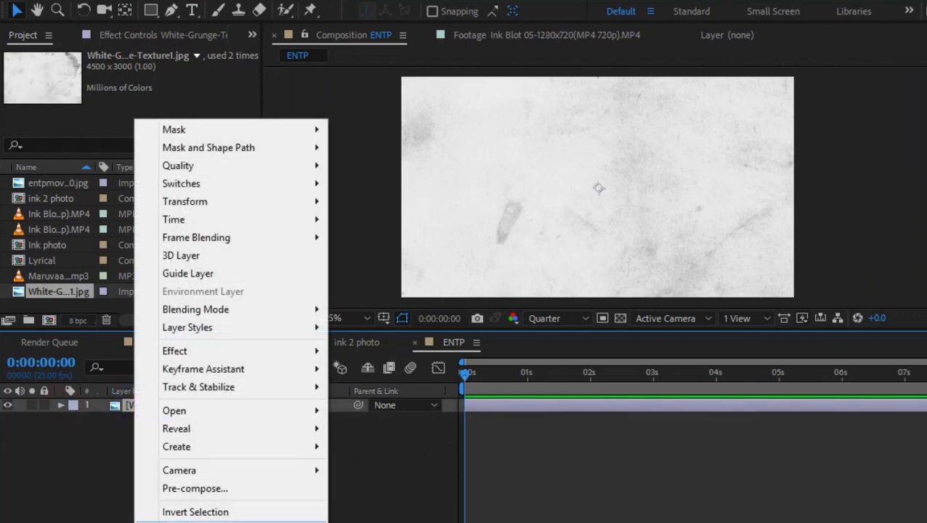
{"action": "left_click", "coordinate": [195, 491]}
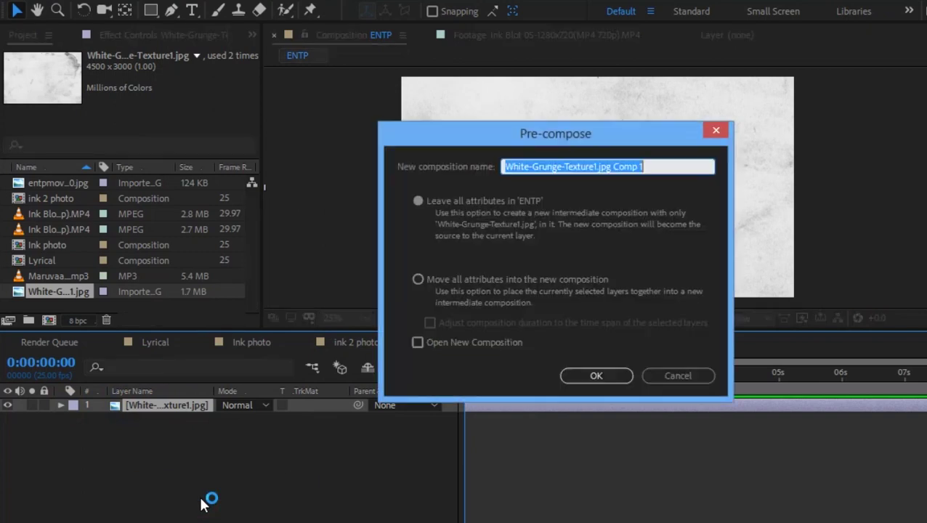
{"action": "type", "text": "BG"}
{"action": "key", "text": "Return"}
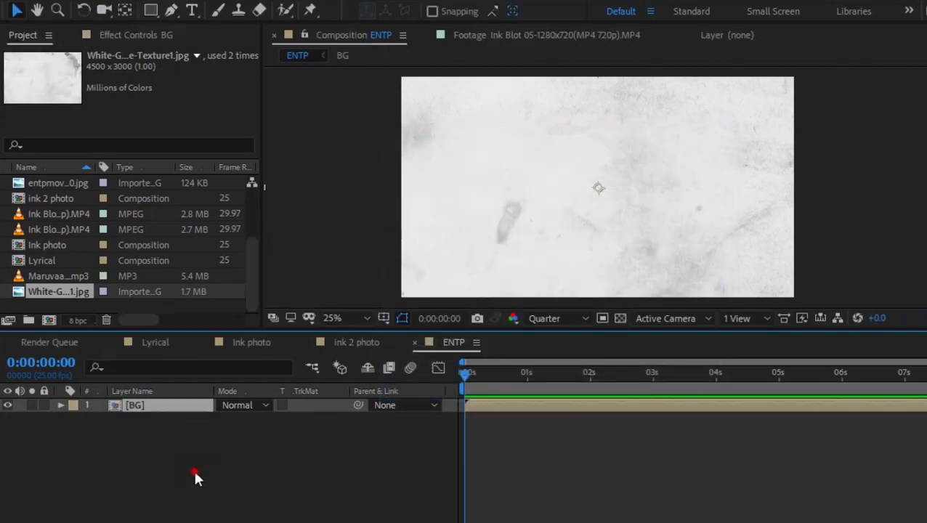
{"action": "left_click", "coordinate": [196, 475]}
Step: Add the Ink Blot 01 video to the ENTP composition above the BG layer
{"action": "left_click", "coordinate": [70, 217]}
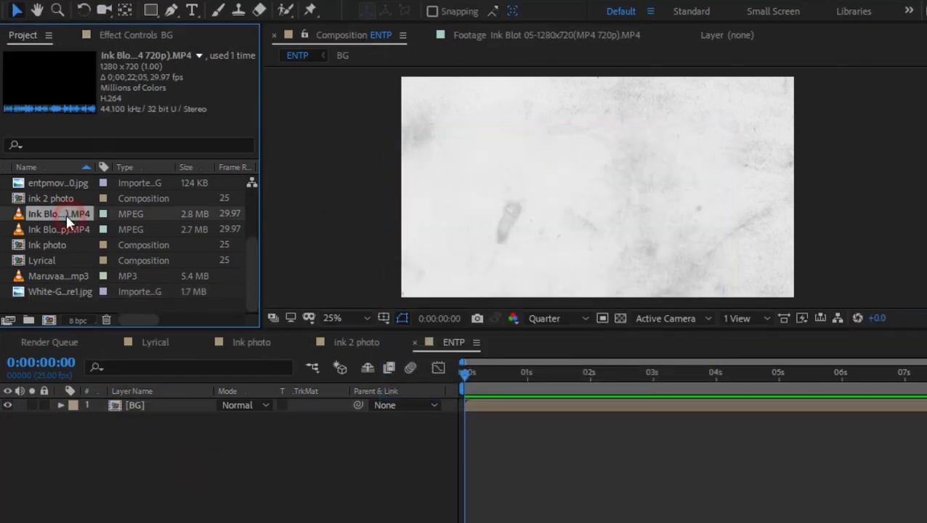
{"action": "left_click_drag", "start_coordinate": [72, 213], "coordinate": [135, 399]}
{"action": "left_click_drag", "start_coordinate": [191, 466], "coordinate": [190, 464]}
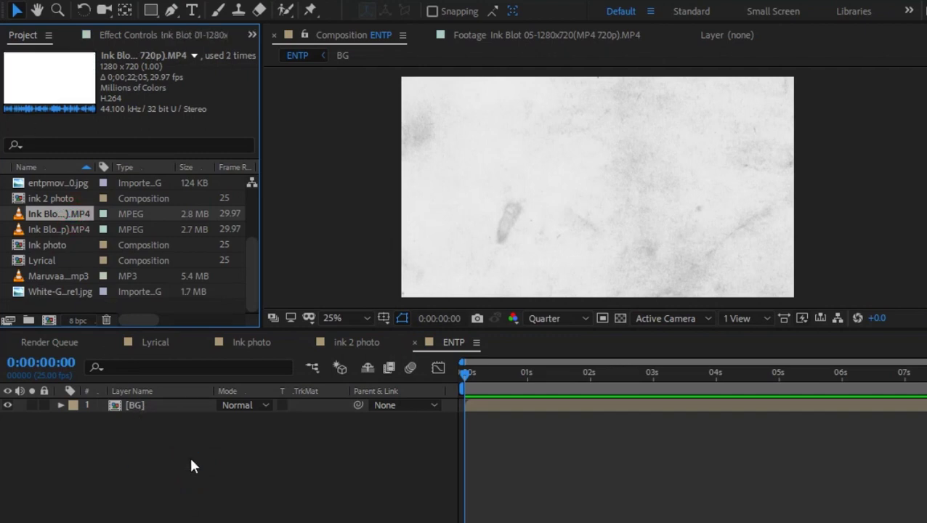
{"action": "left_click_drag", "start_coordinate": [145, 411], "coordinate": [162, 454]}
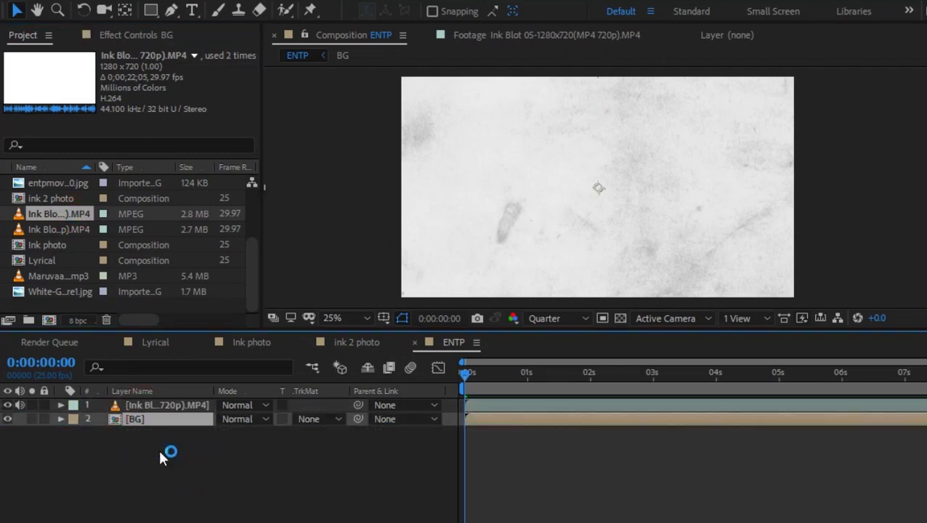
Step: With the ink blot visible at 0:00:06:01, scale the Ink Blot 01 layer to 154% to cover the frame
{"action": "mouse_move", "coordinate": [477, 393]}
{"action": "left_mouse_down"}
{"action": "mouse_move", "coordinate": [667, 374]}
{"action": "mouse_move", "coordinate": [845, 387]}
{"action": "left_mouse_up"}
{"action": "left_click", "coordinate": [566, 409]}
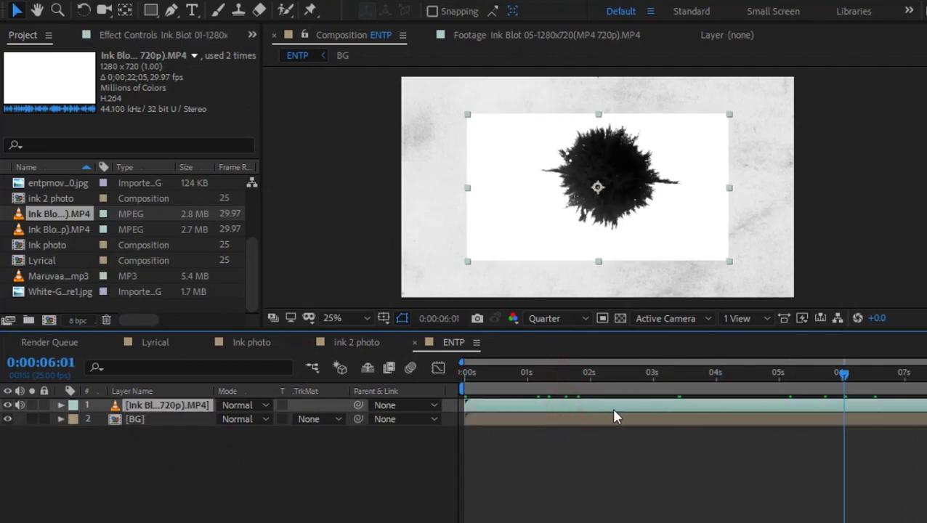
{"action": "key", "text": "s"}
{"action": "left_click_drag", "start_coordinate": [269, 419], "coordinate": [318, 432]}
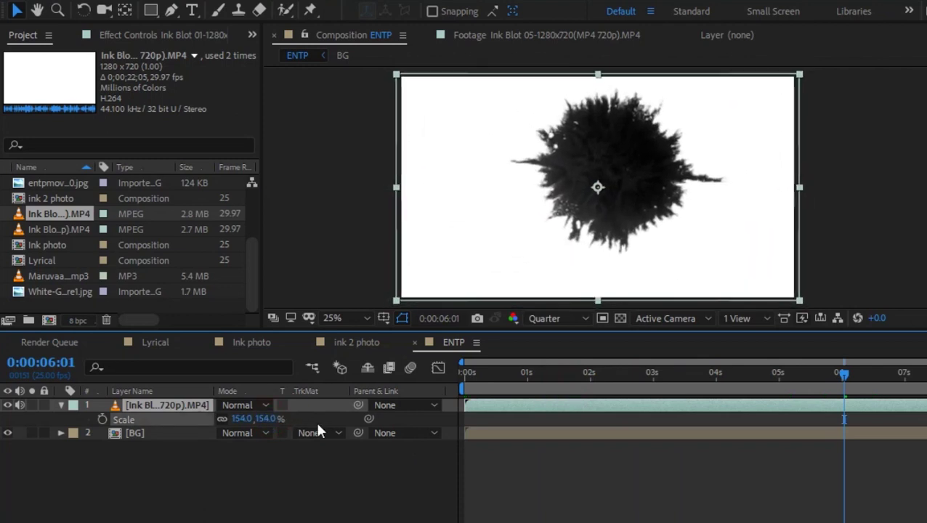
Step: Time-stretch the Ink Blot 01 layer to a new duration of about 5 seconds, holding its in-point in place
{"action": "left_click_drag", "start_coordinate": [829, 378], "coordinate": [886, 377]}
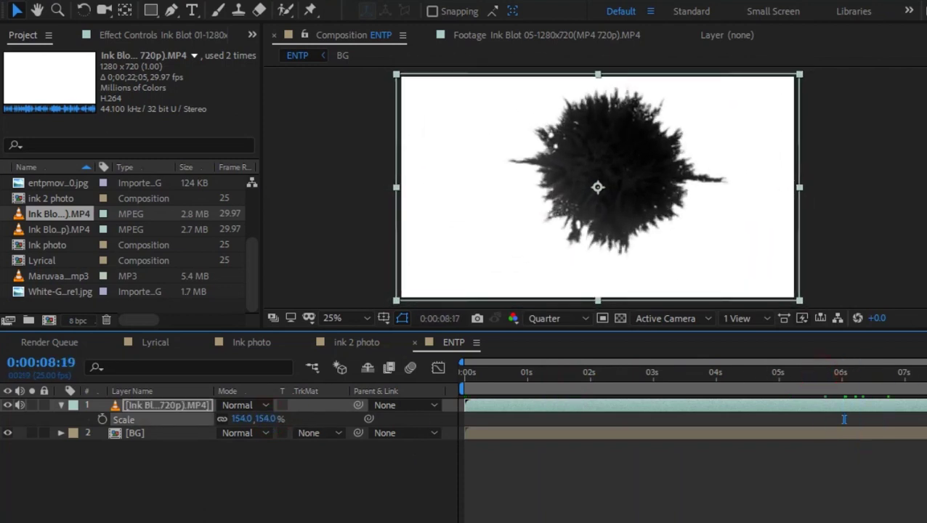
{"action": "right_click", "coordinate": [711, 404]}
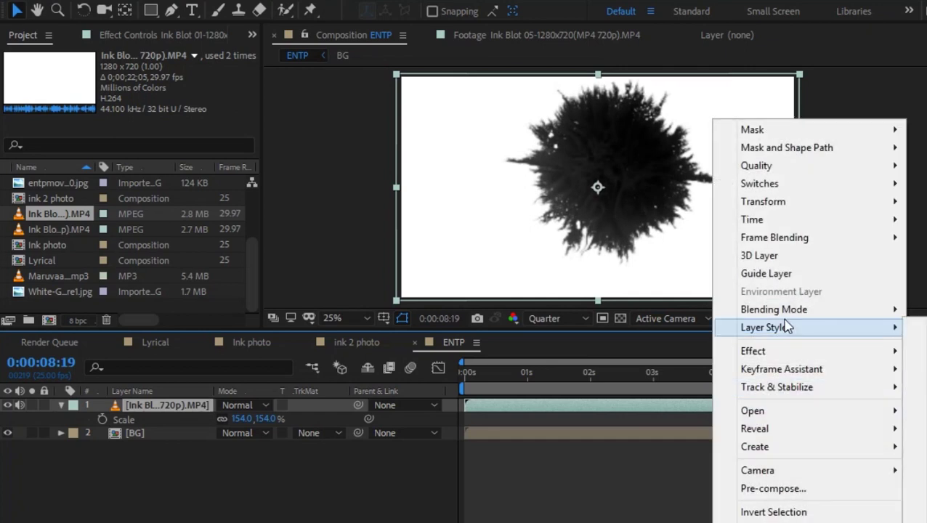
{"action": "mouse_move", "coordinate": [796, 221]}
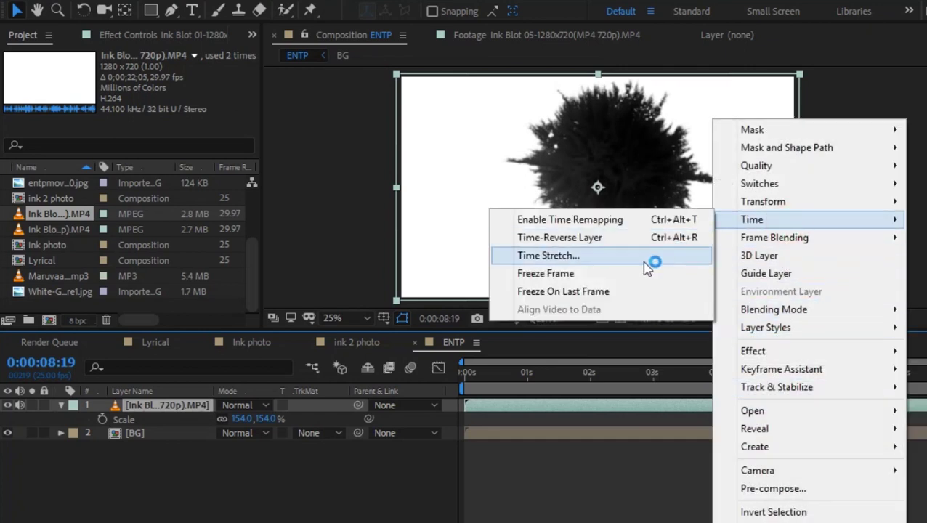
{"action": "left_click", "coordinate": [606, 256]}
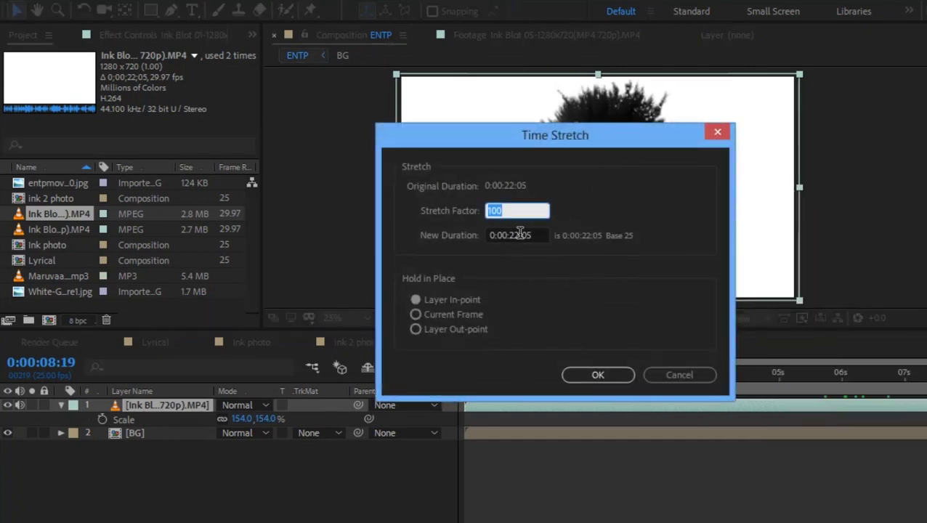
{"action": "left_click", "coordinate": [518, 235]}
{"action": "key", "text": "BackSpace"}
{"action": "key", "text": "Return"}
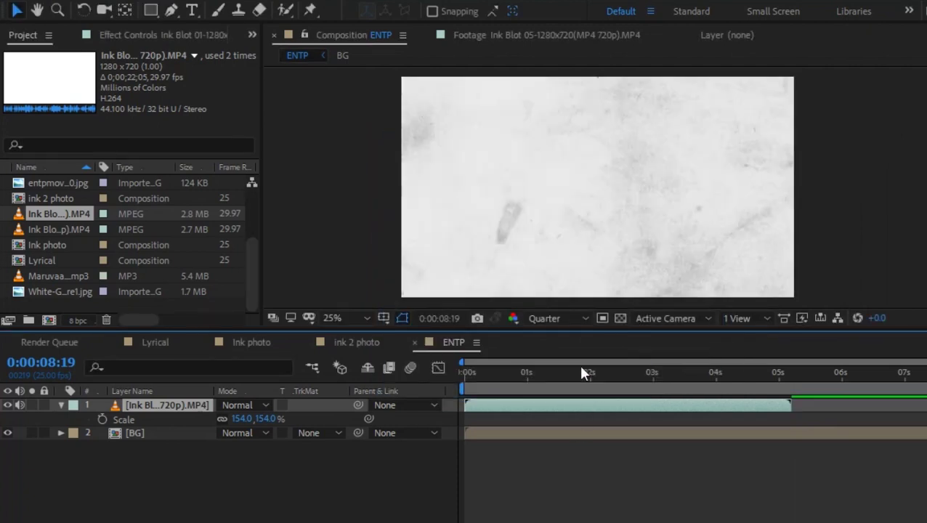
Step: Scrub the composition from the start to about 4 seconds to check the speed of the ink blot
{"action": "left_click_drag", "start_coordinate": [507, 381], "coordinate": [424, 372]}
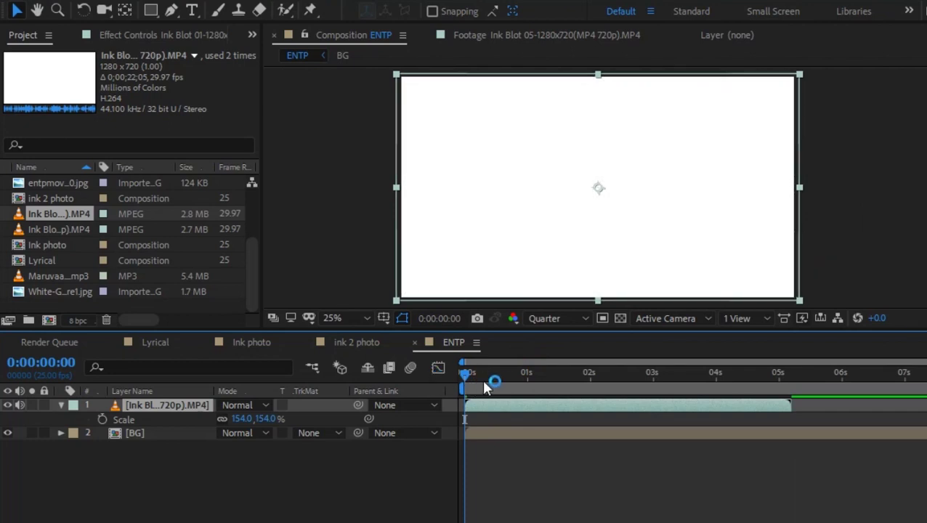
{"action": "left_click_drag", "start_coordinate": [476, 379], "coordinate": [723, 392]}
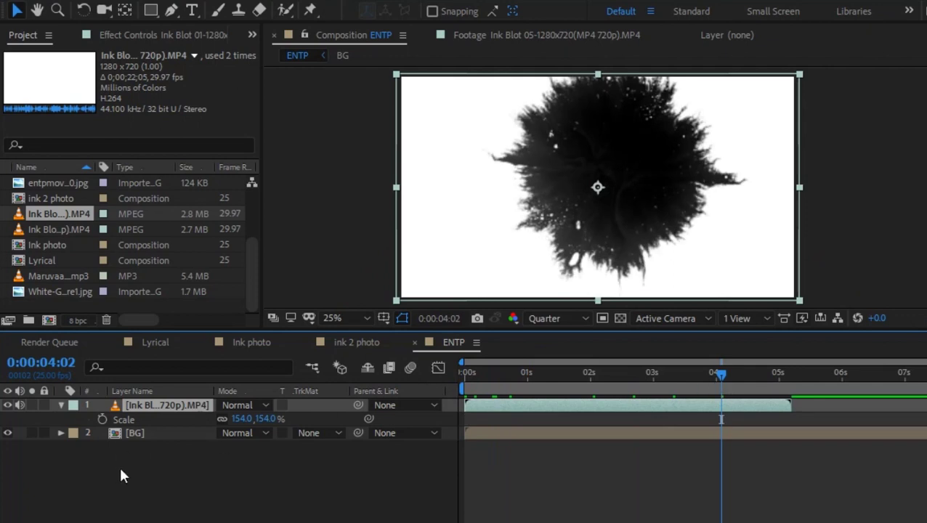
{"action": "left_click", "coordinate": [134, 483]}
{"action": "left_click", "coordinate": [61, 405]}
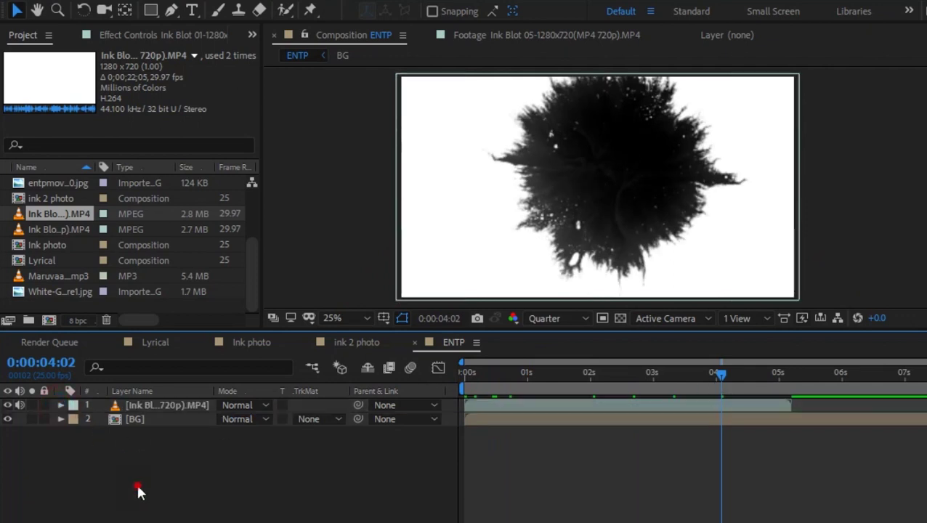
Step: Add the ENTP.jpg photo to the composition between the Ink Blot 01 and BG layers
{"action": "scroll", "coordinate": [61, 249], "scroll_direction": "up", "scroll_amount": 3}
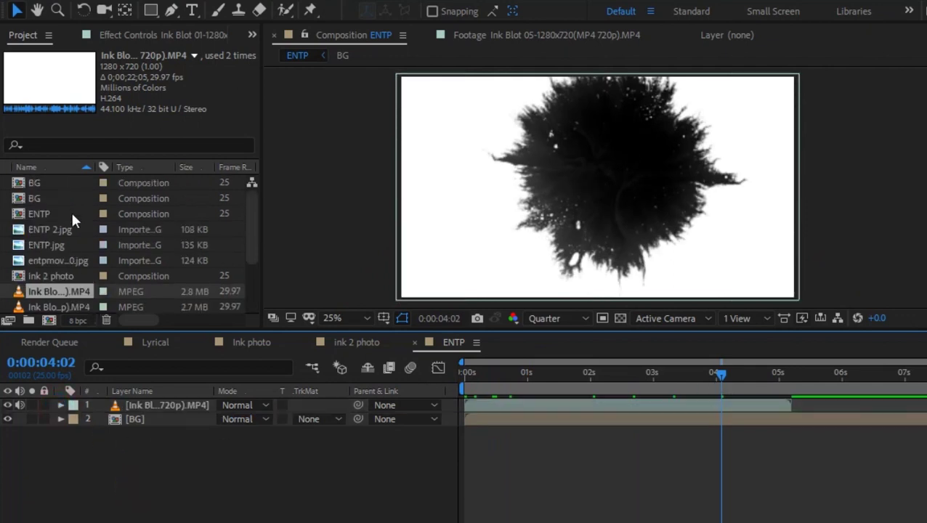
{"action": "left_click", "coordinate": [64, 245]}
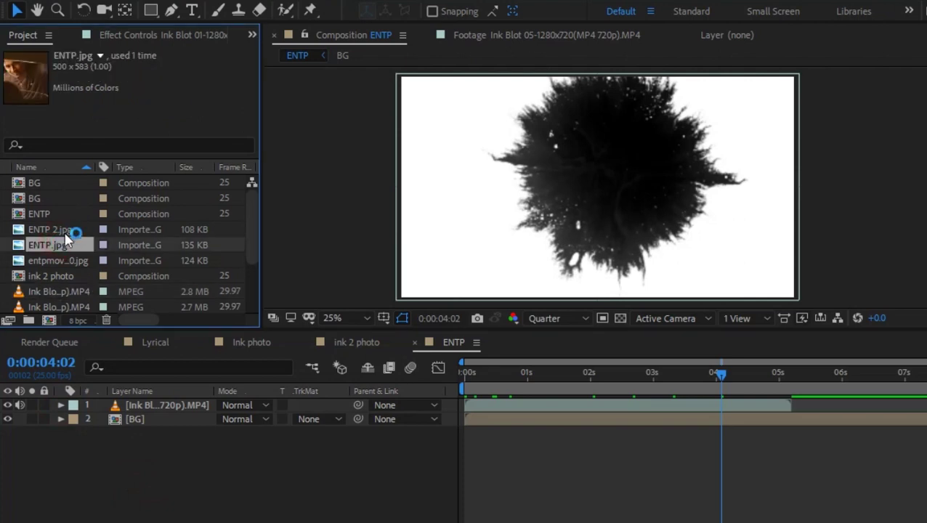
{"action": "left_click_drag", "start_coordinate": [60, 243], "coordinate": [119, 414]}
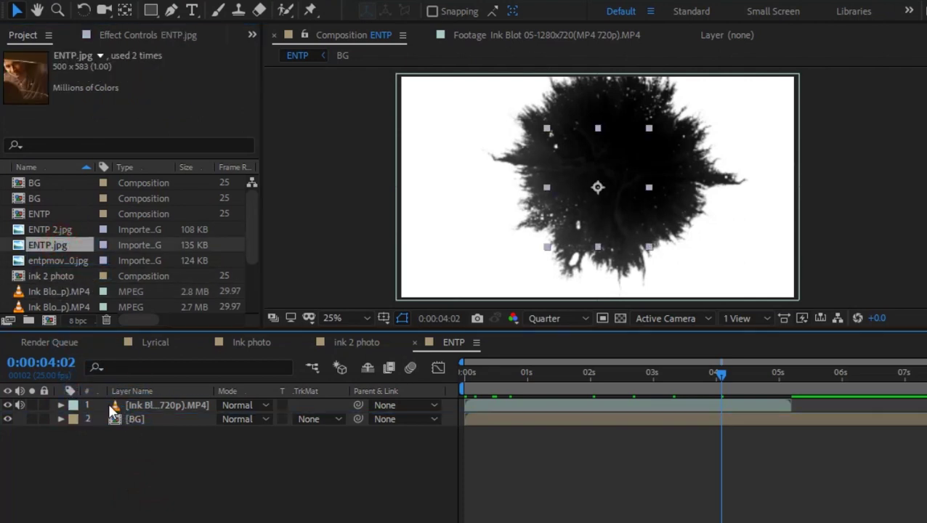
Step: Scale the ENTP.jpg photo to 191% while the Ink Blot 01 layer is temporarily hidden, and show the ink layer again
{"action": "left_click", "coordinate": [8, 405]}
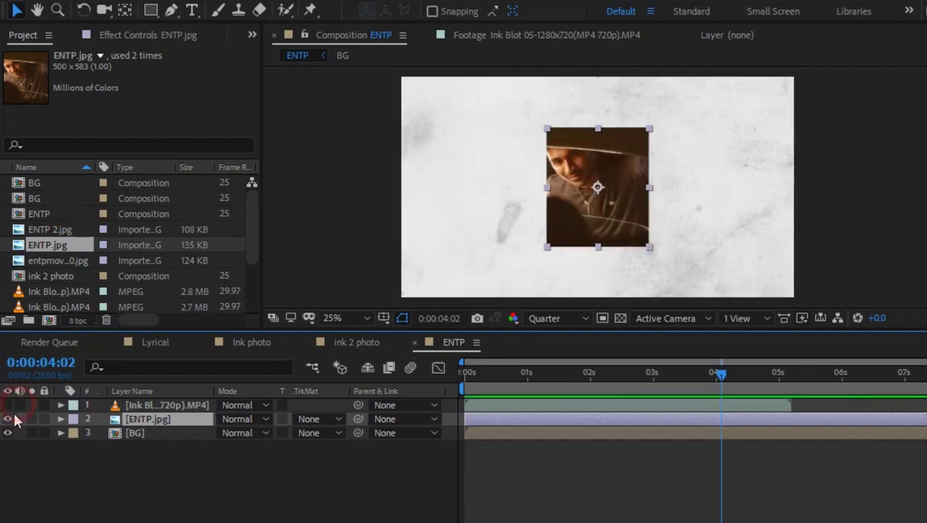
{"action": "key", "text": "s"}
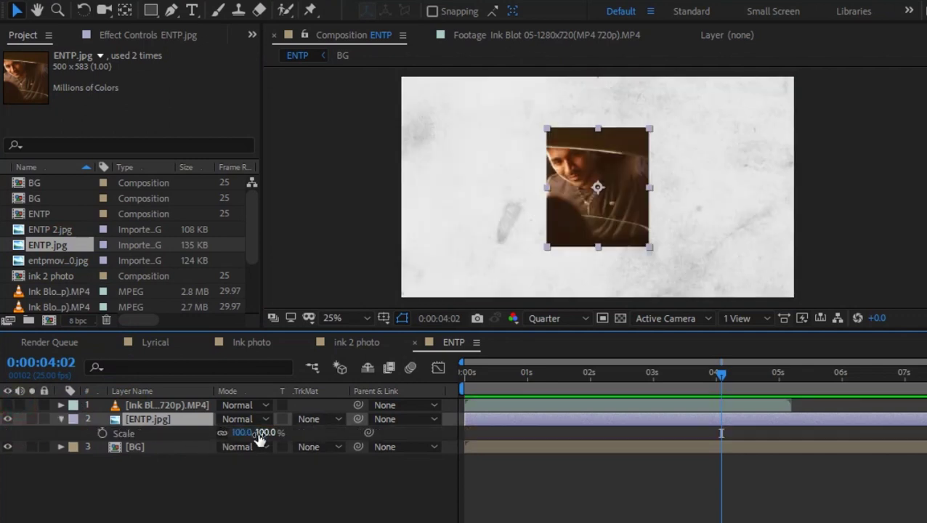
{"action": "left_click_drag", "start_coordinate": [262, 433], "coordinate": [327, 425]}
{"action": "left_click", "coordinate": [321, 481]}
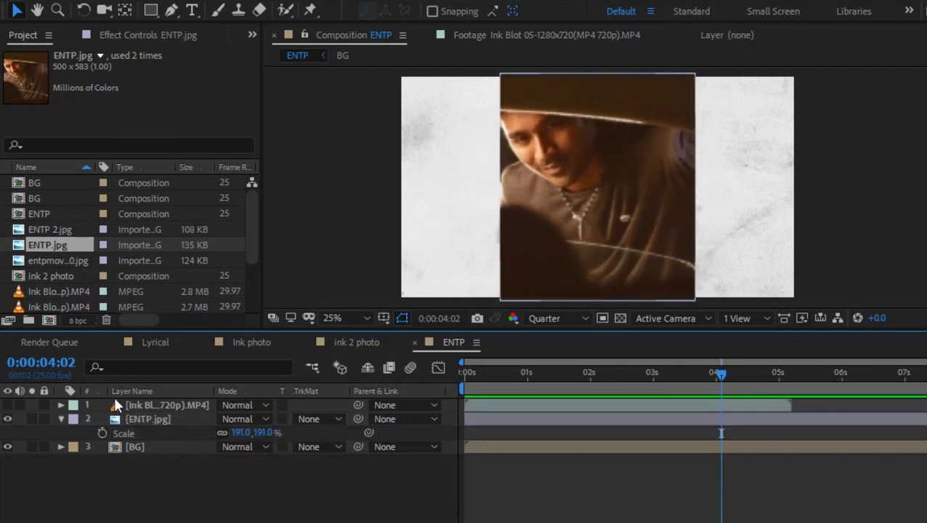
{"action": "left_click", "coordinate": [61, 420]}
{"action": "left_click", "coordinate": [8, 404]}
Step: Set the ENTP.jpg layer's track matte to Luma Inverted Matte using the Ink Blot 01 layer
{"action": "left_click", "coordinate": [309, 419]}
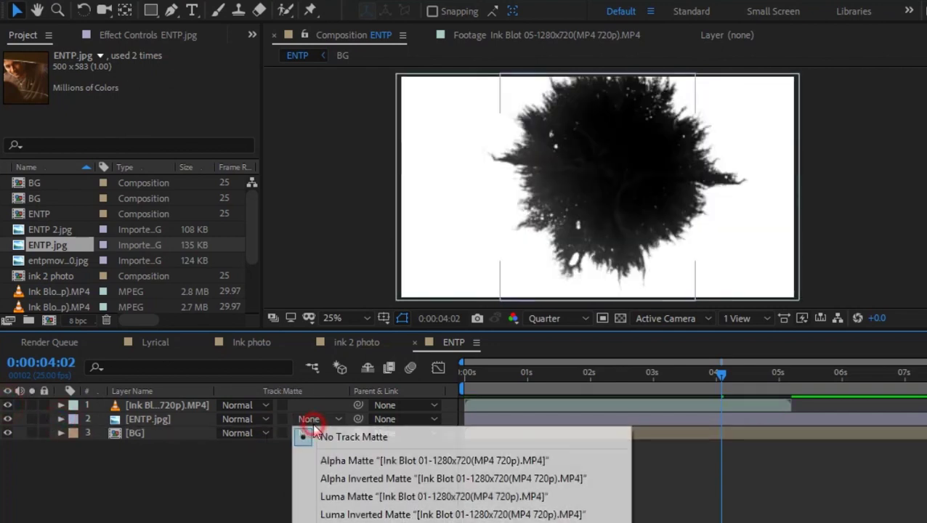
{"action": "left_click", "coordinate": [327, 515]}
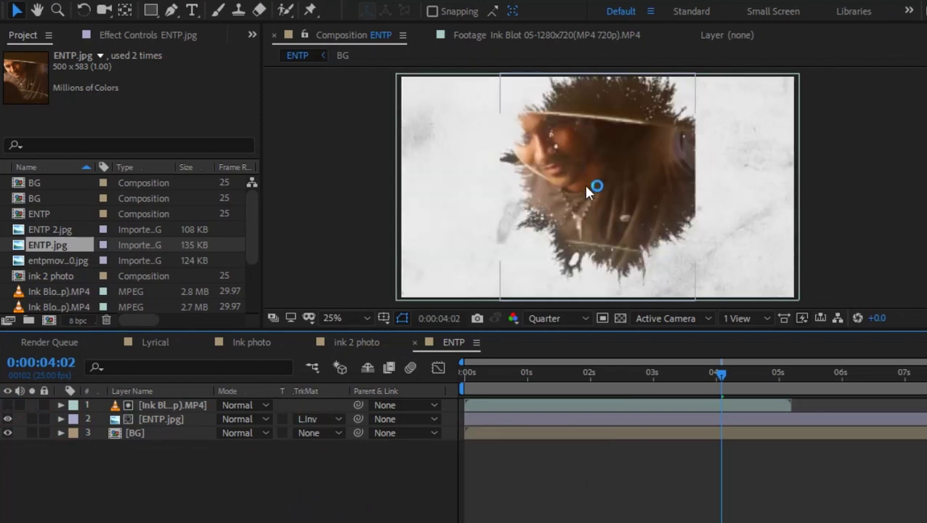
Step: Scale the ENTP.jpg photo to 254% and shift it down and to the right so the face sits inside the ink blot
{"action": "left_click", "coordinate": [163, 420]}
{"action": "key", "text": "s"}
{"action": "left_click_drag", "start_coordinate": [261, 432], "coordinate": [323, 426]}
{"action": "left_click_drag", "start_coordinate": [577, 125], "coordinate": [601, 154]}
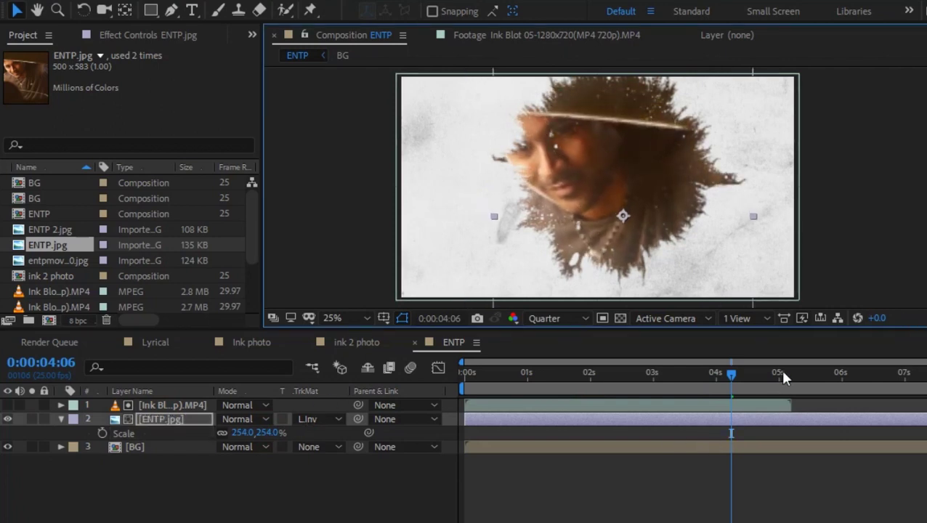
Step: Play the composition from the start to check how the ink blot reveals the photo
{"action": "left_click", "coordinate": [782, 373]}
{"action": "left_click", "coordinate": [492, 373]}
{"action": "left_click_drag", "start_coordinate": [492, 373], "coordinate": [454, 376]}
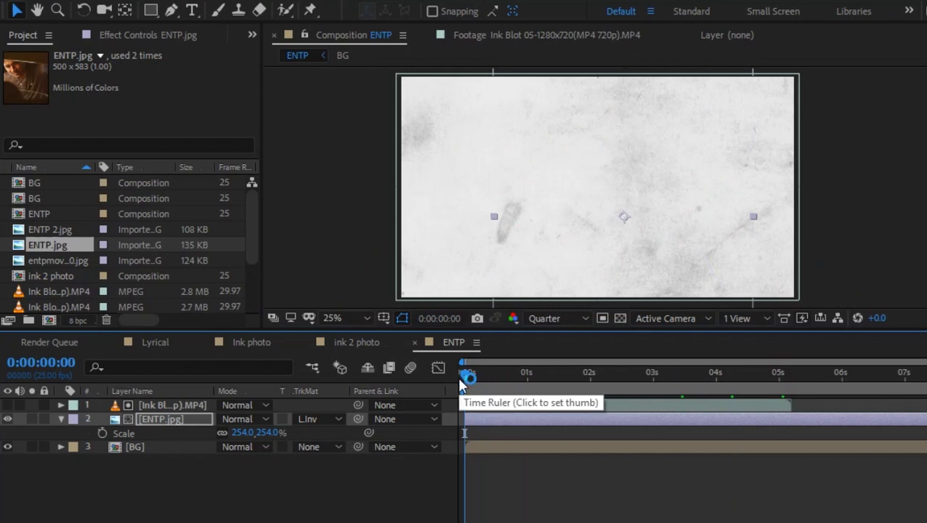
{"action": "key", "text": "space"}
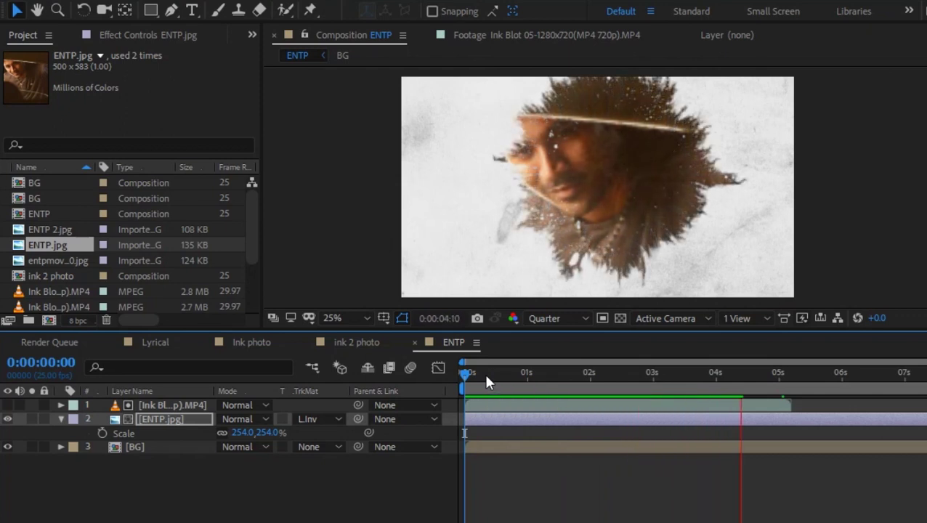
{"action": "key", "text": "space"}
{"action": "left_click_drag", "start_coordinate": [630, 383], "coordinate": [471, 387]}
Step: Pre-compose the Ink Blot 01 and ENTP.jpg layers together into a composition named Ink 1
{"action": "left_click", "coordinate": [129, 500]}
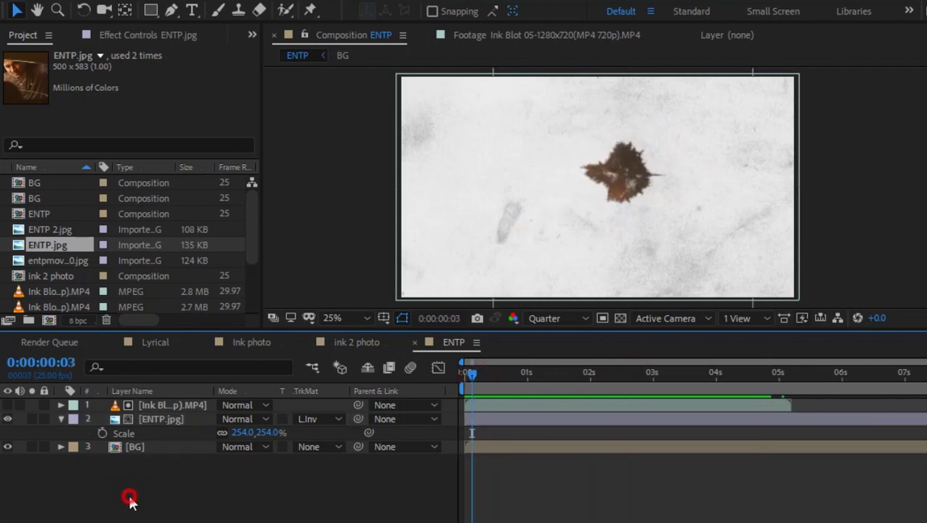
{"action": "left_click", "coordinate": [164, 420]}
{"action": "left_click", "coordinate": [176, 406], "text": "shift"}
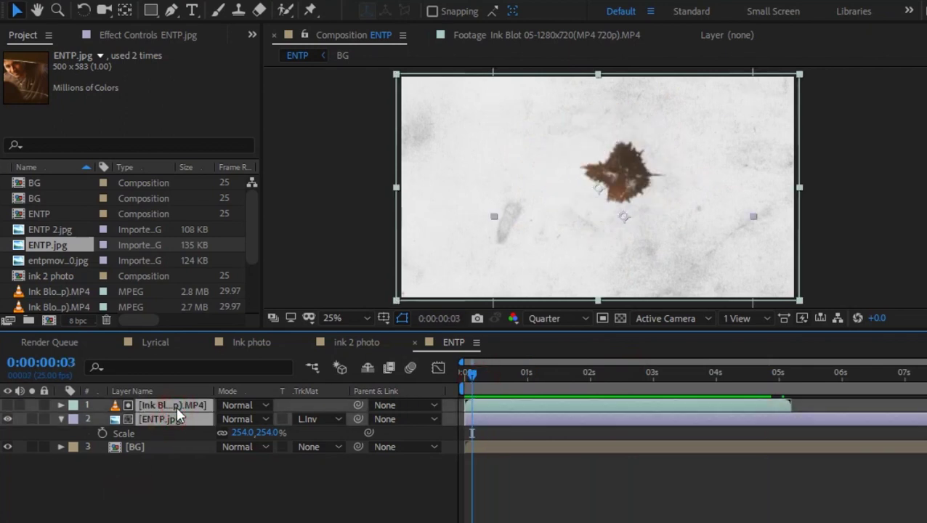
{"action": "key", "text": "ctrl+shift+c"}
{"action": "type", "text": "ink 1"}
{"action": "key", "text": "Return"}
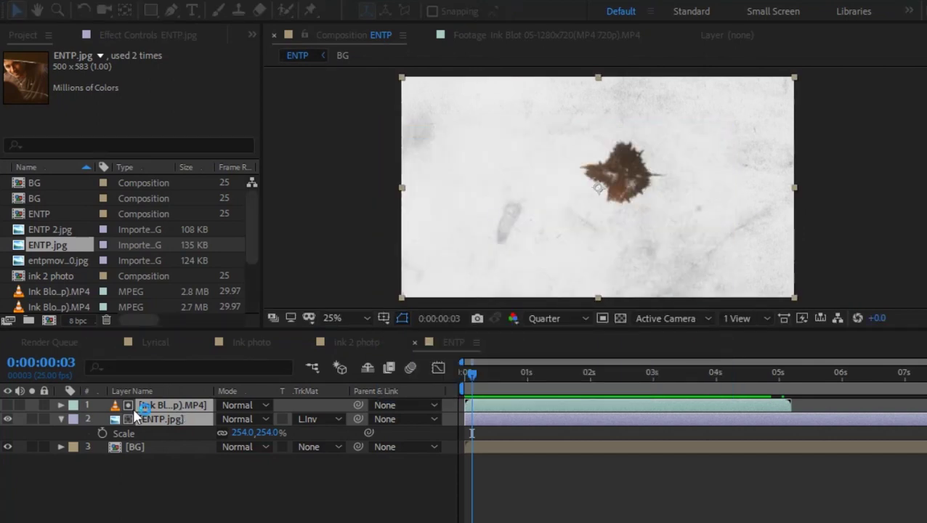
{"action": "left_click", "coordinate": [212, 483]}
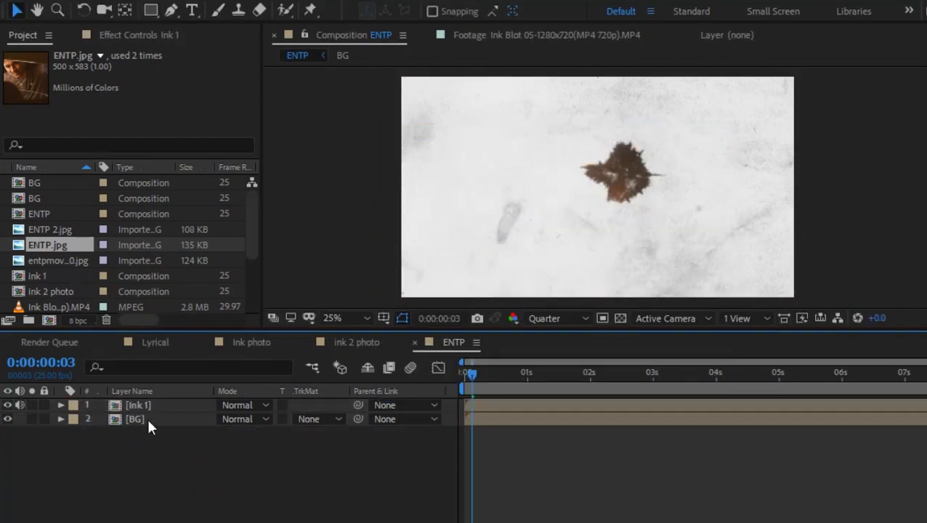
Step: Add the Ink Blot 05 video to the composition above the Ink 1 layer
{"action": "scroll", "coordinate": [64, 289], "scroll_direction": "down", "scroll_amount": 3}
{"action": "left_click", "coordinate": [58, 276]}
{"action": "left_click_drag", "start_coordinate": [58, 276], "coordinate": [139, 398]}
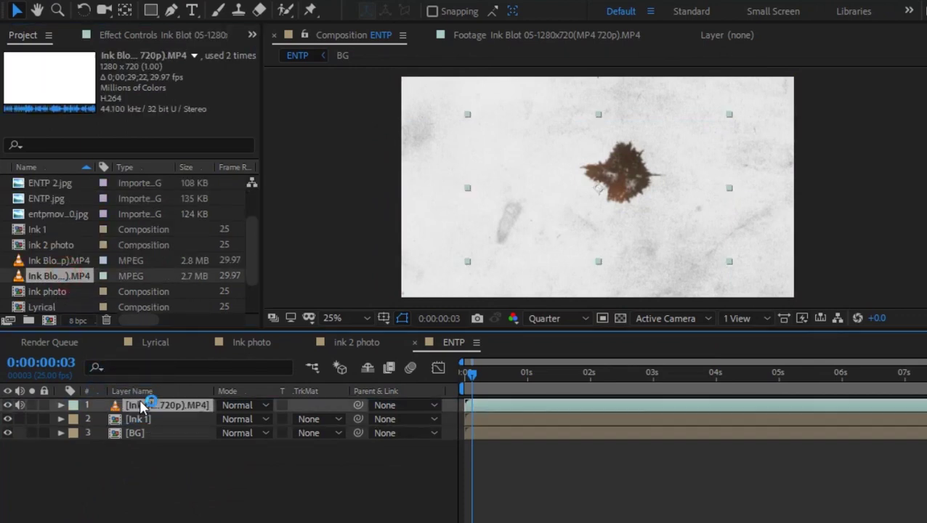
Step: Hide the Ink 1 layer and scale the Ink Blot 05 video to 167% so it covers the frame
{"action": "left_click_drag", "start_coordinate": [482, 381], "coordinate": [630, 378]}
{"action": "left_click", "coordinate": [7, 419]}
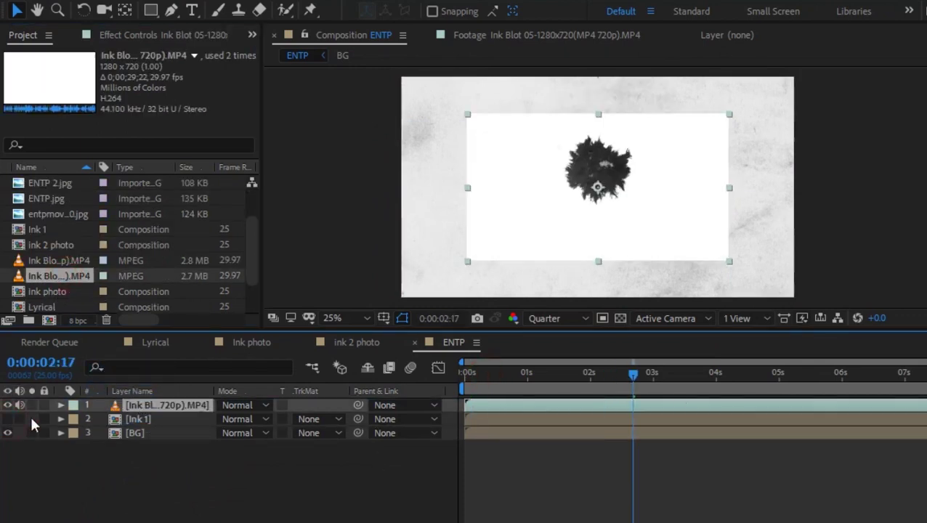
{"action": "key", "text": "s"}
{"action": "mouse_move", "coordinate": [247, 419]}
{"action": "left_mouse_down"}
{"action": "mouse_move", "coordinate": [618, 418]}
{"action": "mouse_move", "coordinate": [560, 398]}
{"action": "left_mouse_up"}
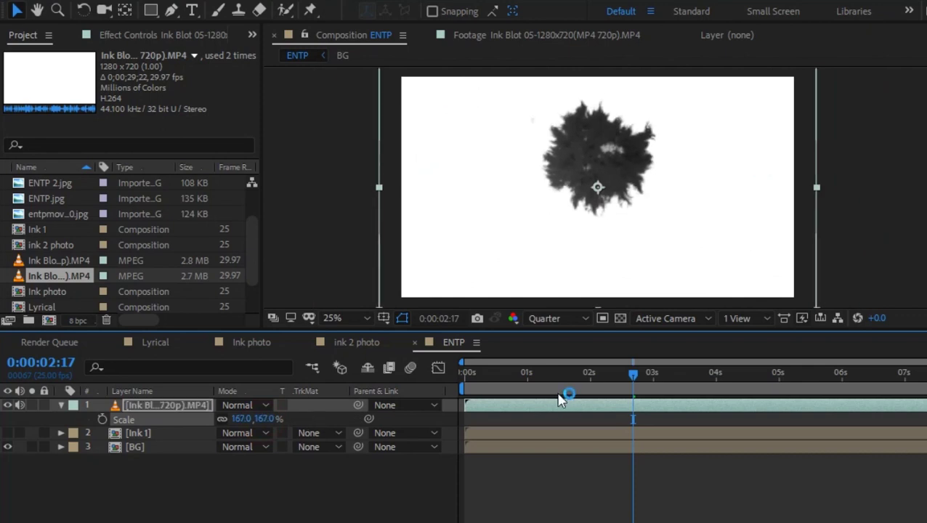
Step: Time-stretch the Ink Blot 05 layer, setting the seconds of its new duration to 05
{"action": "right_click", "coordinate": [560, 399]}
{"action": "mouse_move", "coordinate": [600, 215]}
{"action": "left_click", "coordinate": [840, 255]}
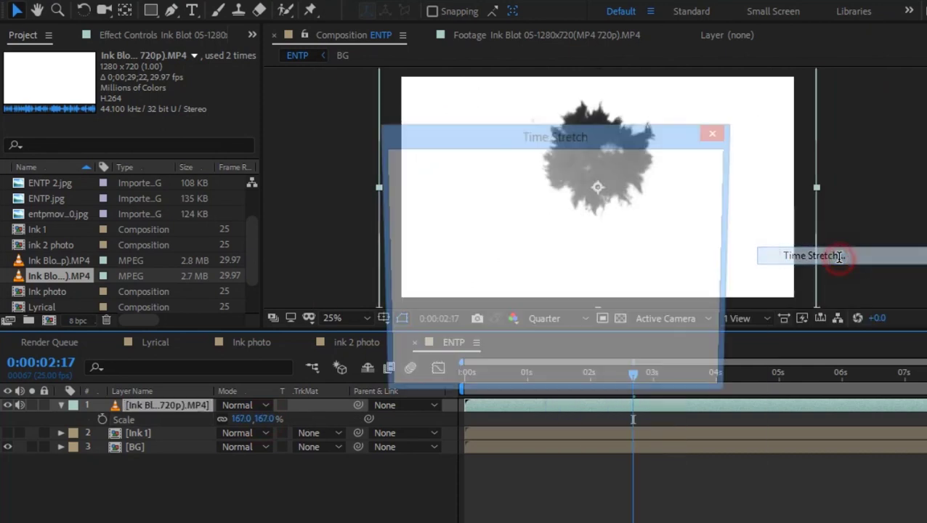
{"action": "left_click", "coordinate": [525, 236]}
{"action": "key", "text": "BackSpace"}
{"action": "key", "text": "BackSpace"}
{"action": "type", "text": "05"}
{"action": "key", "text": "Return"}
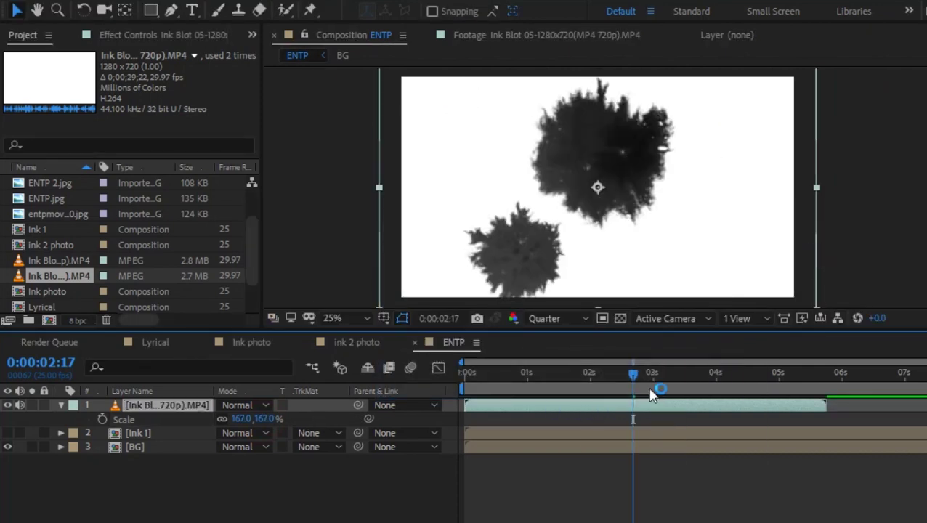
{"action": "left_click", "coordinate": [61, 405]}
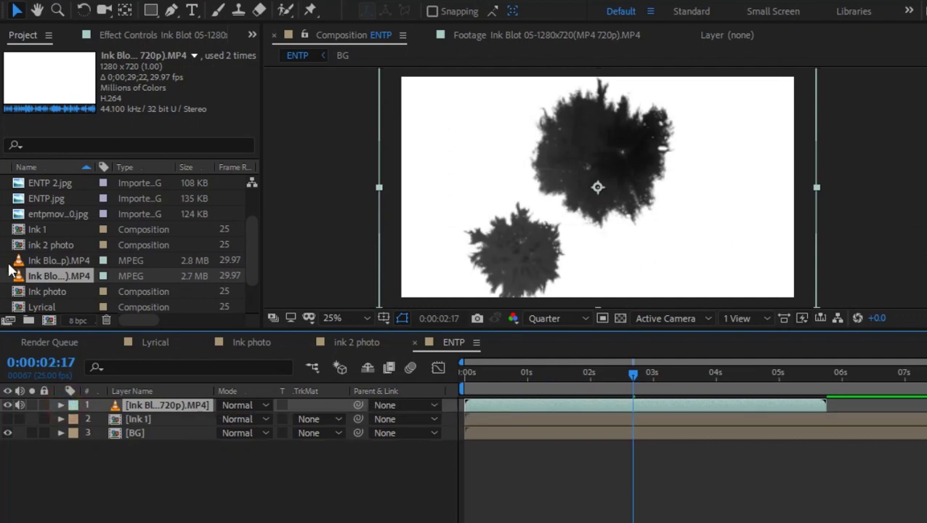
Step: Place ENTP 2.jpg directly below the Ink Blot 05 layer and give it a Luma Inverted Matte from that video
{"action": "left_click", "coordinate": [50, 184]}
{"action": "left_click_drag", "start_coordinate": [50, 192], "coordinate": [169, 421]}
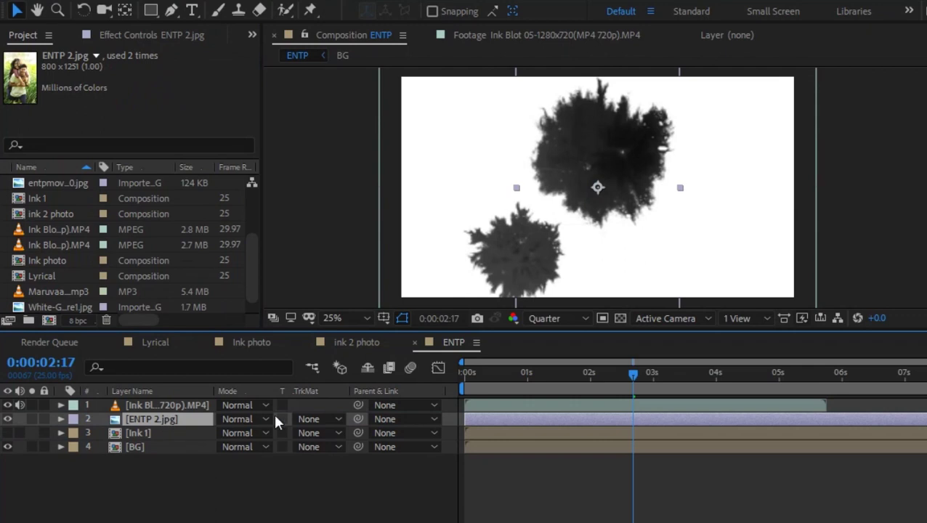
{"action": "left_click", "coordinate": [309, 420]}
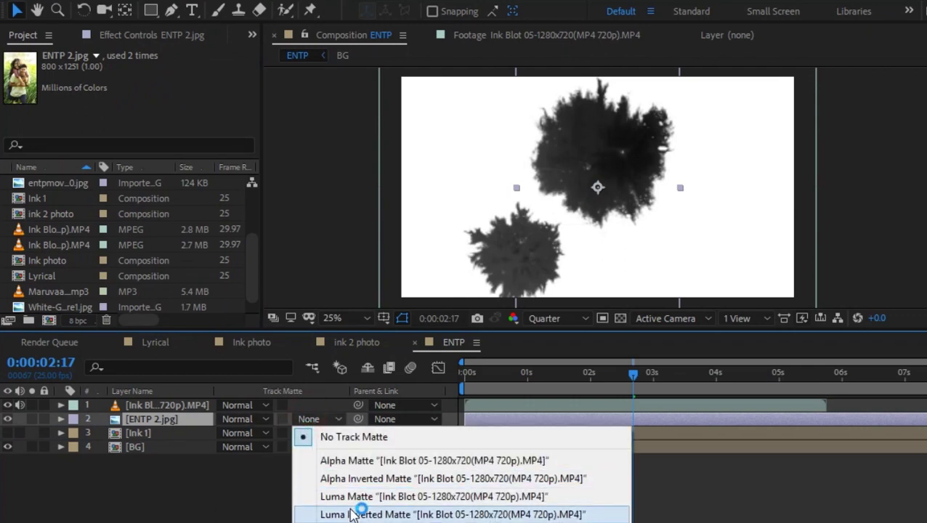
{"action": "left_click", "coordinate": [353, 514]}
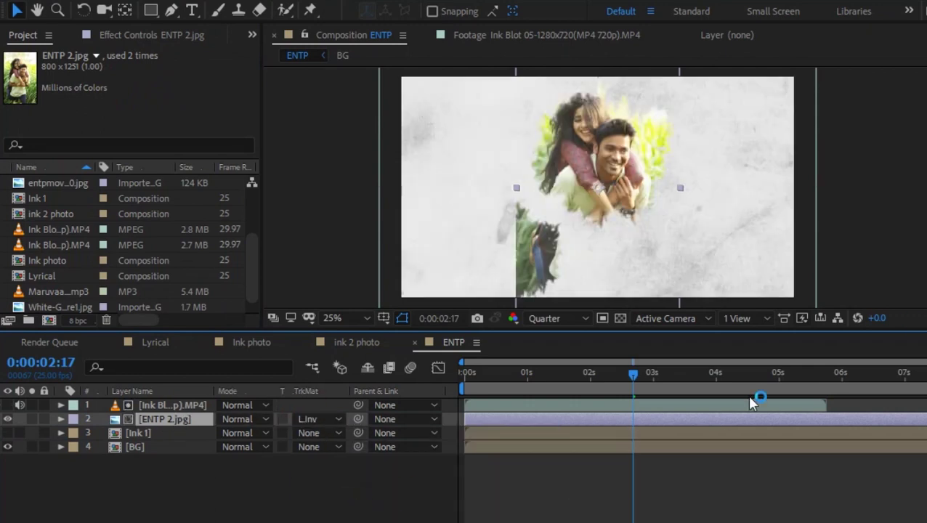
Step: Scale the ENTP 2.jpg photo to 195% and shift it down so the faces sit inside the ink blot
{"action": "left_click_drag", "start_coordinate": [652, 377], "coordinate": [553, 378]}
{"action": "key", "text": "s"}
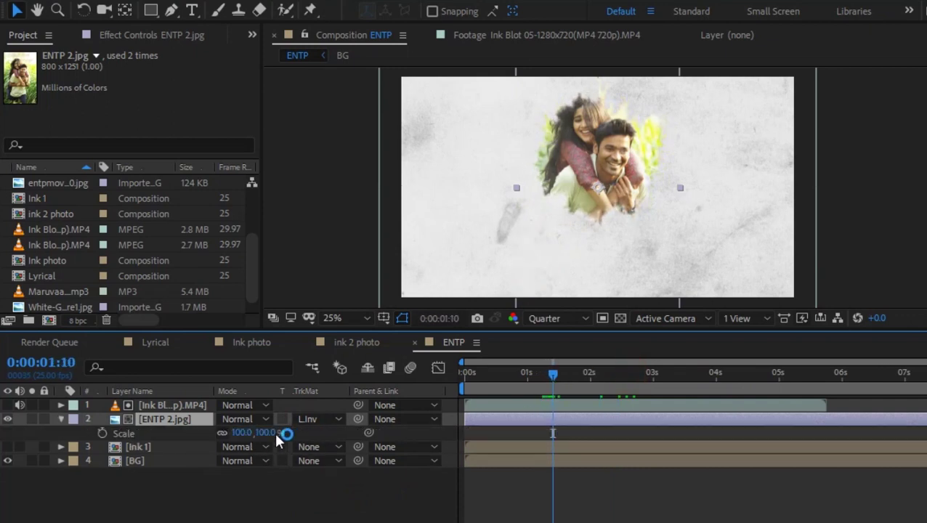
{"action": "left_click_drag", "start_coordinate": [266, 432], "coordinate": [338, 432]}
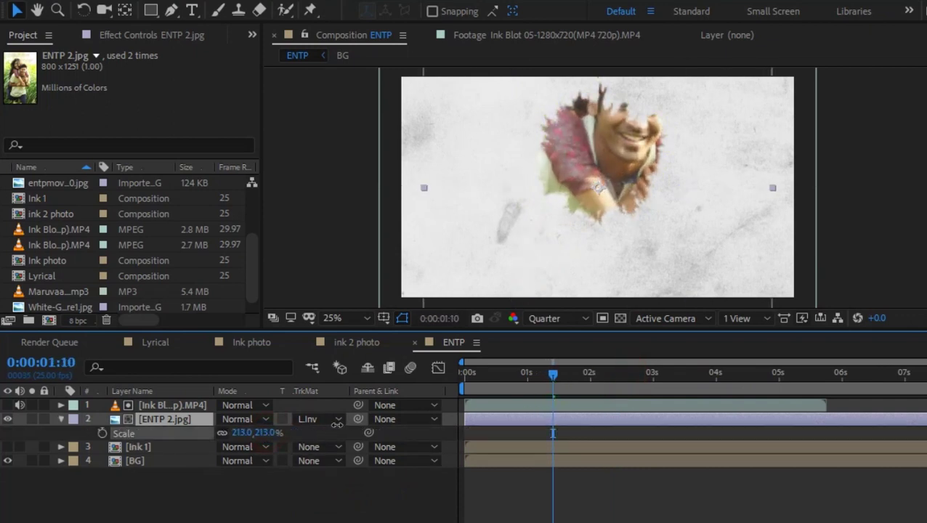
{"action": "left_click_drag", "start_coordinate": [669, 94], "coordinate": [675, 178]}
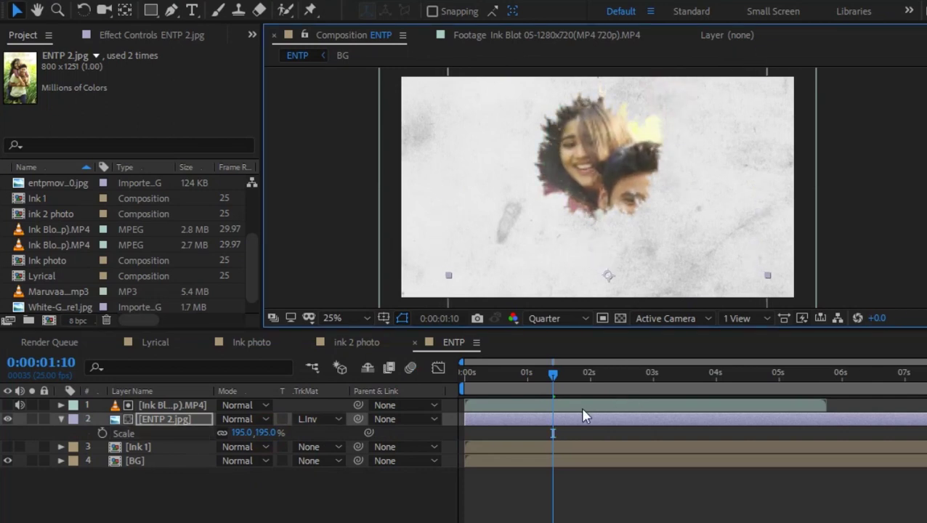
{"action": "key", "text": "Home"}
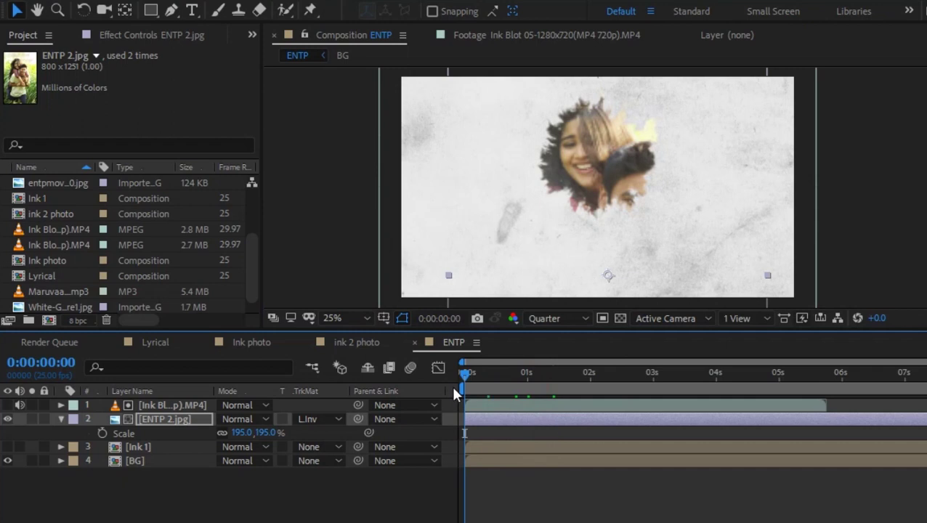
Step: Pre-compose the Ink Blot 05 and ENTP 2.jpg layers together into a composition named Ink 2
{"action": "left_click", "coordinate": [172, 405], "text": "shift"}
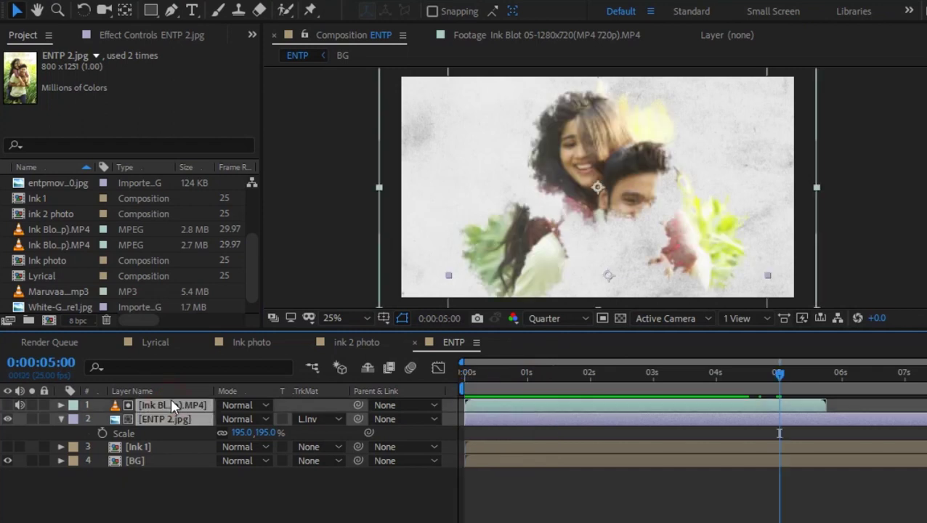
{"action": "key", "text": "ctrl+shift+c"}
{"action": "type", "text": "Ink 2"}
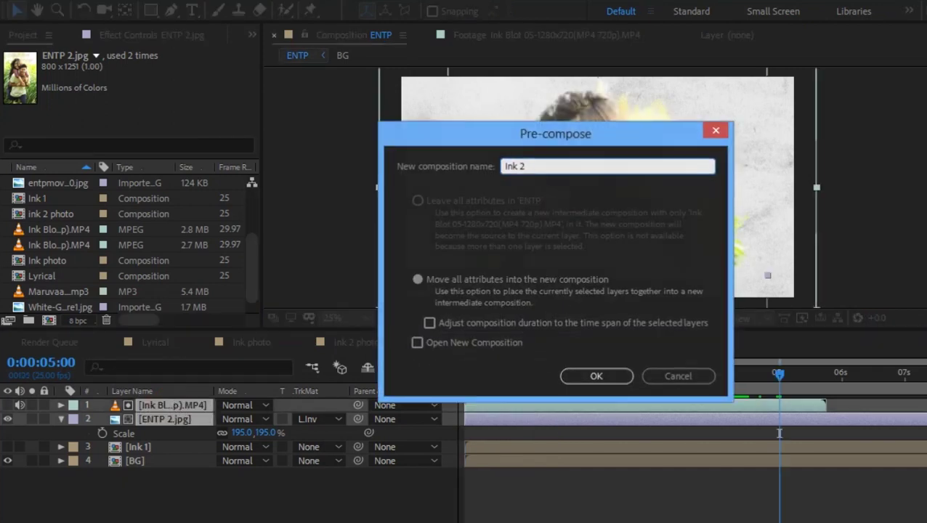
{"action": "key", "text": "Return"}
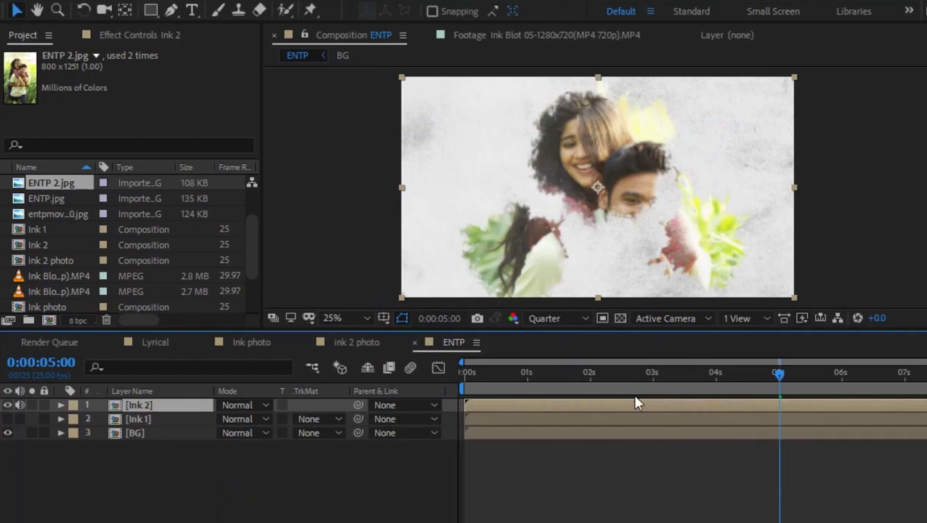
Step: Delay the Ink 2 layer so it starts at about 5.5 seconds, and show the Ink 1 layer again
{"action": "left_click_drag", "start_coordinate": [494, 407], "coordinate": [805, 405]}
{"action": "mouse_move", "coordinate": [724, 381]}
{"action": "left_mouse_down"}
{"action": "mouse_move", "coordinate": [645, 393]}
{"action": "mouse_move", "coordinate": [671, 379]}
{"action": "mouse_move", "coordinate": [708, 389]}
{"action": "mouse_move", "coordinate": [741, 376]}
{"action": "mouse_move", "coordinate": [781, 387]}
{"action": "mouse_move", "coordinate": [791, 379]}
{"action": "mouse_move", "coordinate": [776, 393]}
{"action": "left_mouse_up"}
{"action": "left_click", "coordinate": [8, 420]}
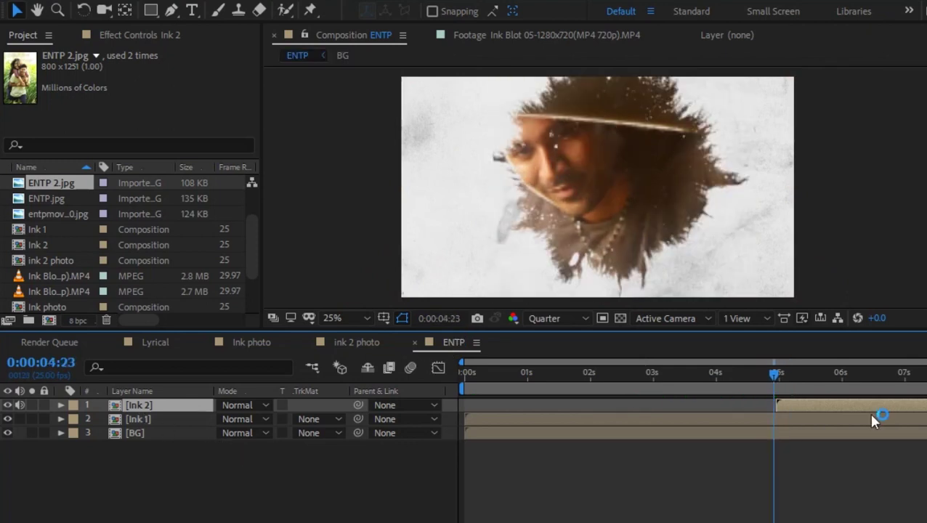
{"action": "left_click_drag", "start_coordinate": [792, 404], "coordinate": [826, 404]}
{"action": "mouse_move", "coordinate": [789, 372]}
{"action": "left_mouse_down"}
{"action": "mouse_move", "coordinate": [800, 372]}
{"action": "mouse_move", "coordinate": [779, 372]}
{"action": "mouse_move", "coordinate": [797, 373]}
{"action": "left_mouse_up"}
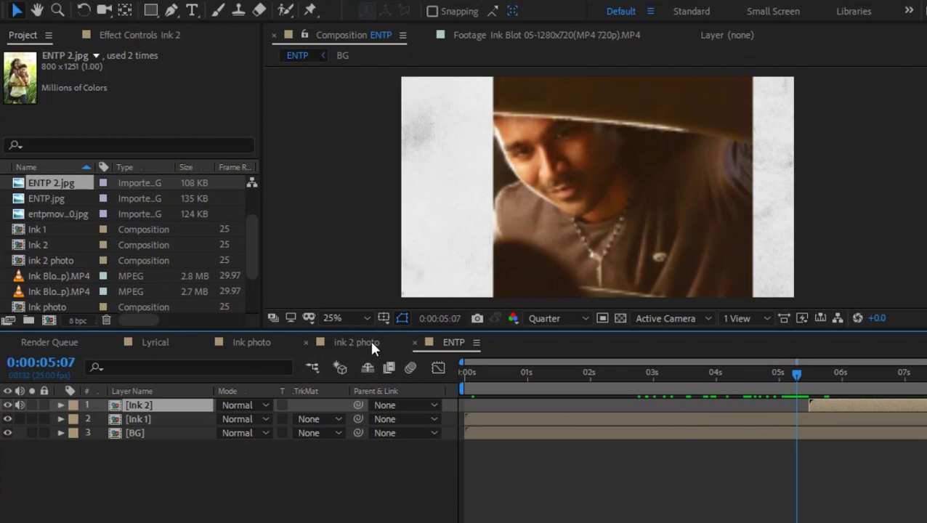
Step: Inside the Ink 1 composition, trim the ends of the ink blot video and ENTP.jpg layers to 0:00:05:00
{"action": "double_click", "coordinate": [135, 419]}
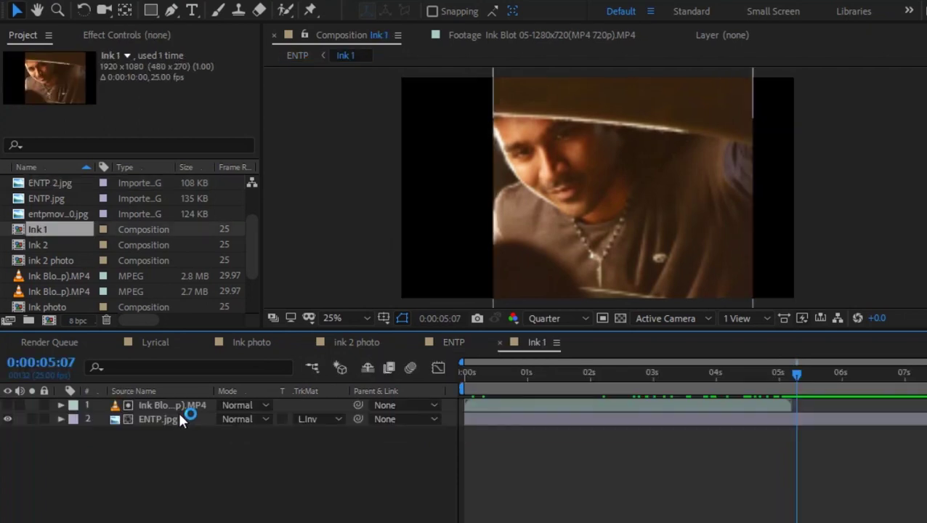
{"action": "left_click", "coordinate": [812, 420]}
{"action": "left_click_drag", "start_coordinate": [797, 374], "coordinate": [794, 371]}
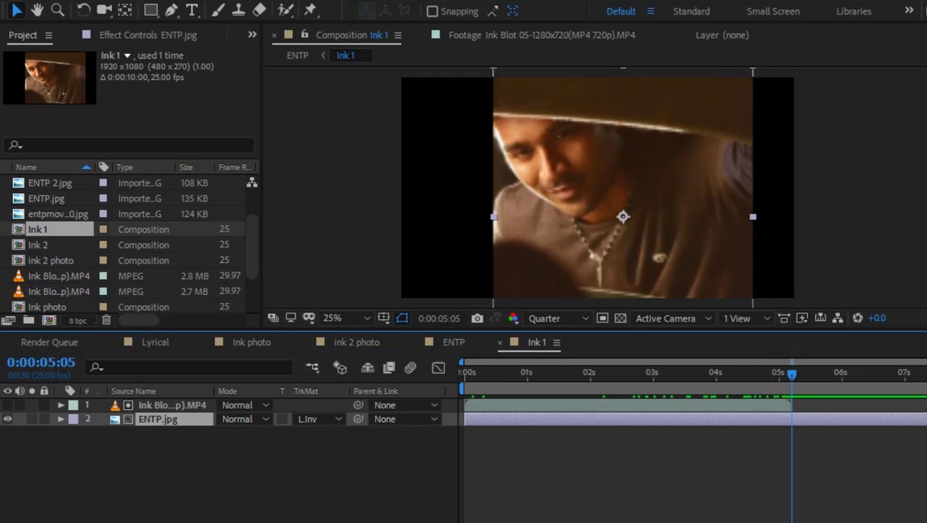
{"action": "left_click_drag", "start_coordinate": [877, 420], "coordinate": [796, 426]}
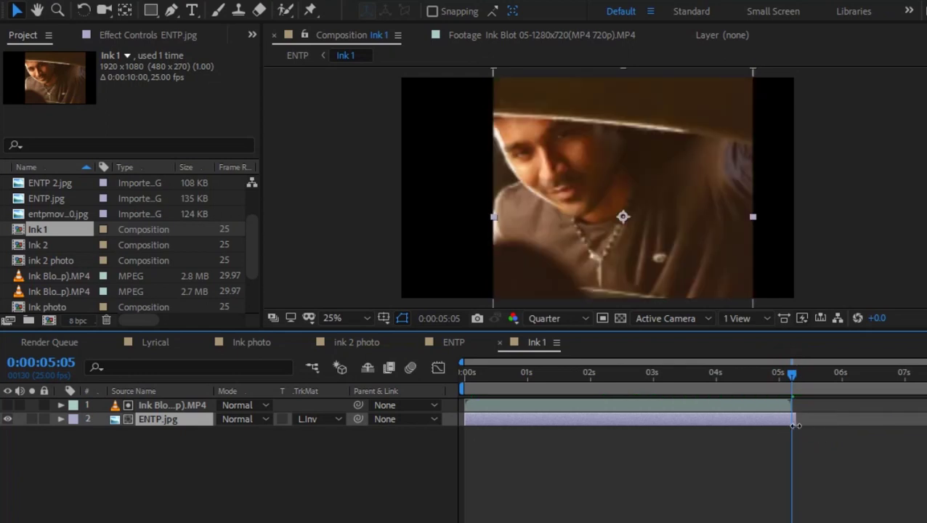
{"action": "key", "text": "="}
{"action": "key", "text": "="}
{"action": "key", "text": "="}
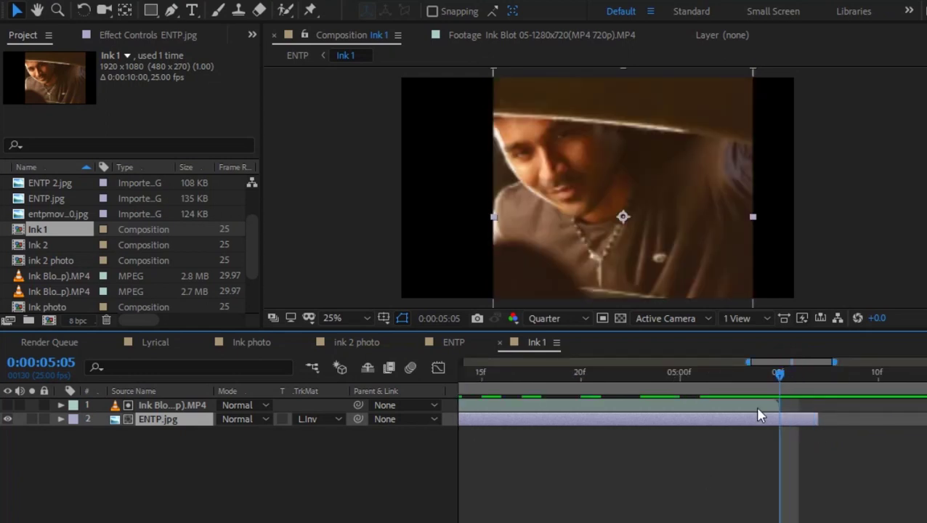
{"action": "left_click_drag", "start_coordinate": [779, 402], "coordinate": [678, 396]}
{"action": "left_click_drag", "start_coordinate": [816, 419], "coordinate": [678, 417]}
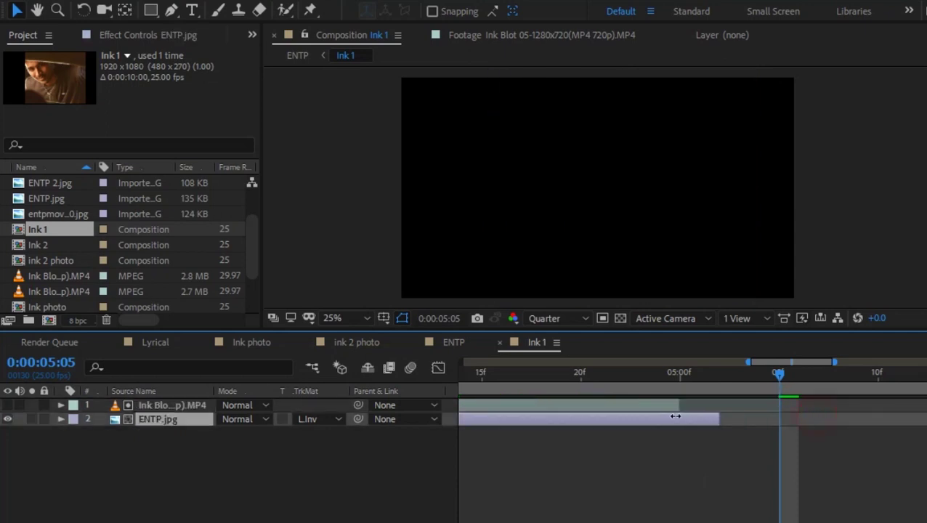
{"action": "left_click_drag", "start_coordinate": [692, 372], "coordinate": [650, 394]}
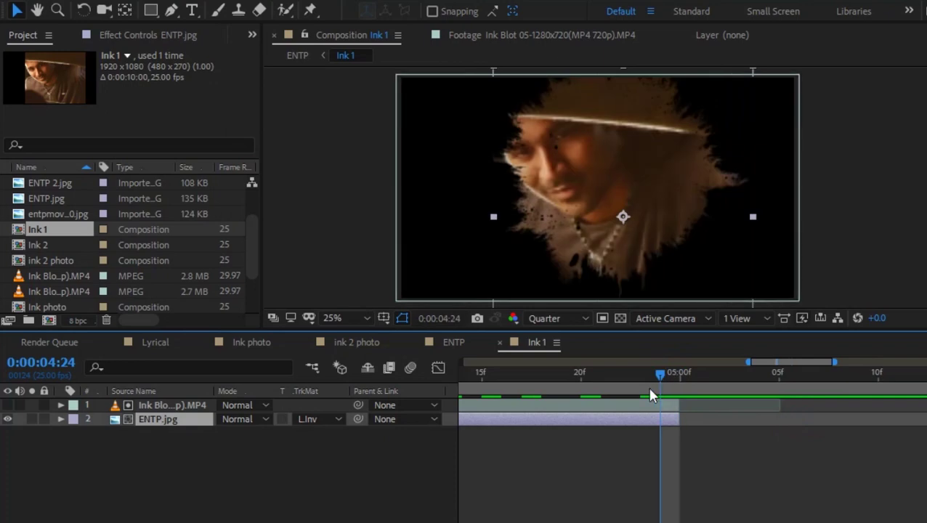
Step: Look into the Ink 2 composition from ENTP and return to the ENTP composition
{"action": "left_click", "coordinate": [453, 343]}
{"action": "left_click", "coordinate": [165, 409]}
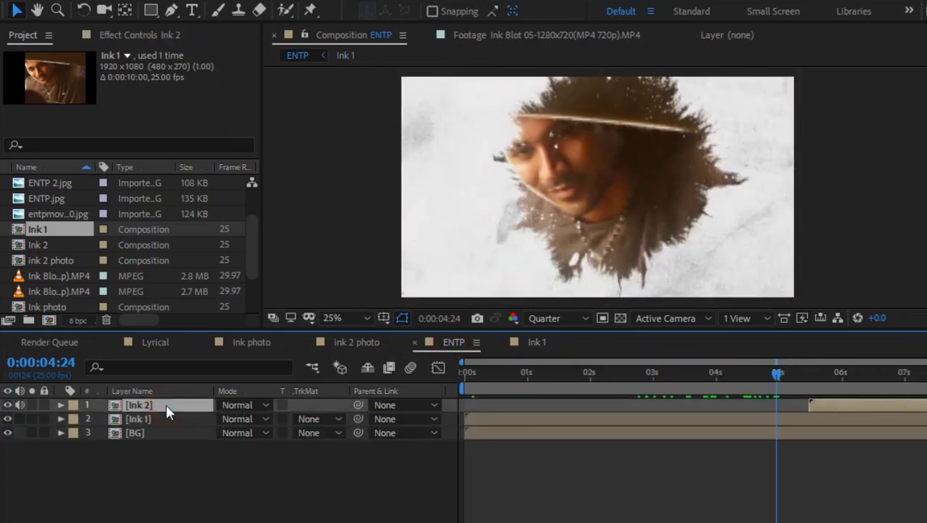
{"action": "double_click", "coordinate": [165, 408]}
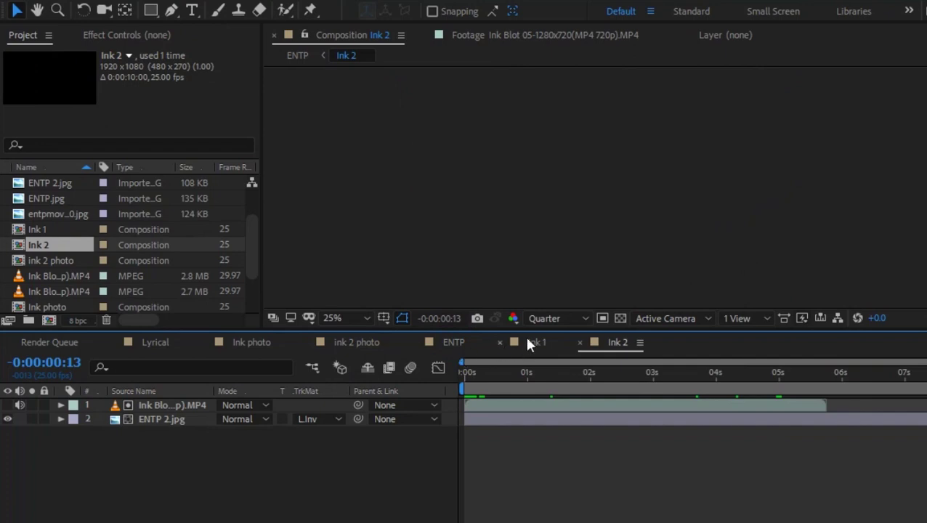
{"action": "left_click", "coordinate": [454, 343]}
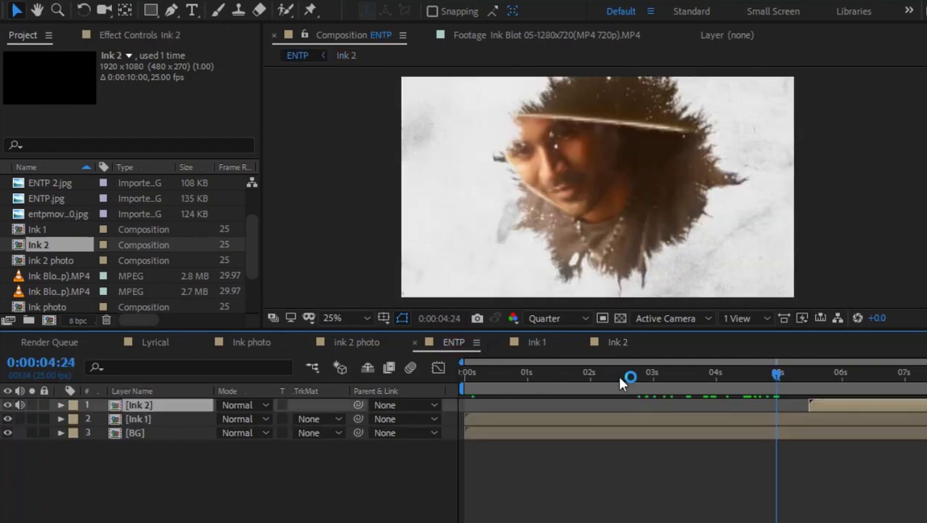
Step: Move the Ink 2 layer earlier so it starts at 0:00:04:23, slightly overlapping the end of the Ink 1 reveal
{"action": "key", "text": "="}
{"action": "key", "text": "="}
{"action": "key", "text": "="}
{"action": "key", "text": "="}
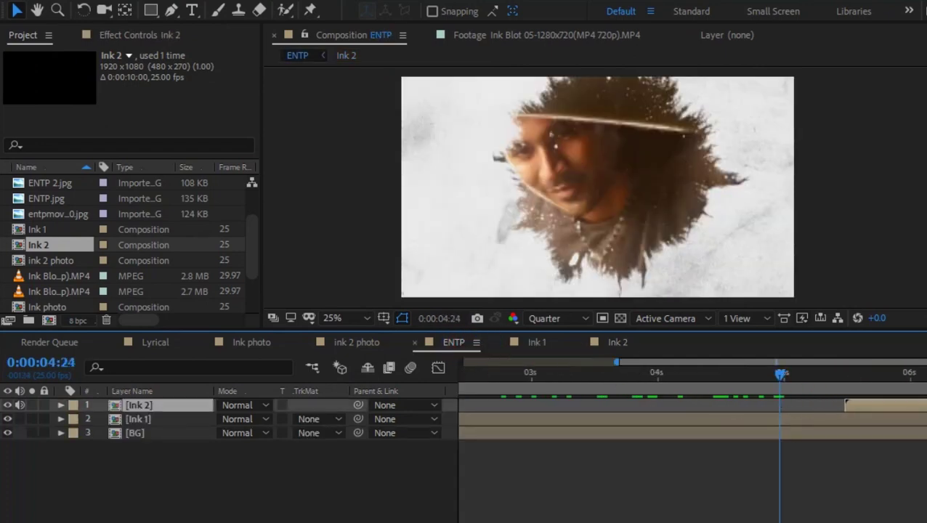
{"action": "key", "text": "-"}
{"action": "key", "text": "-"}
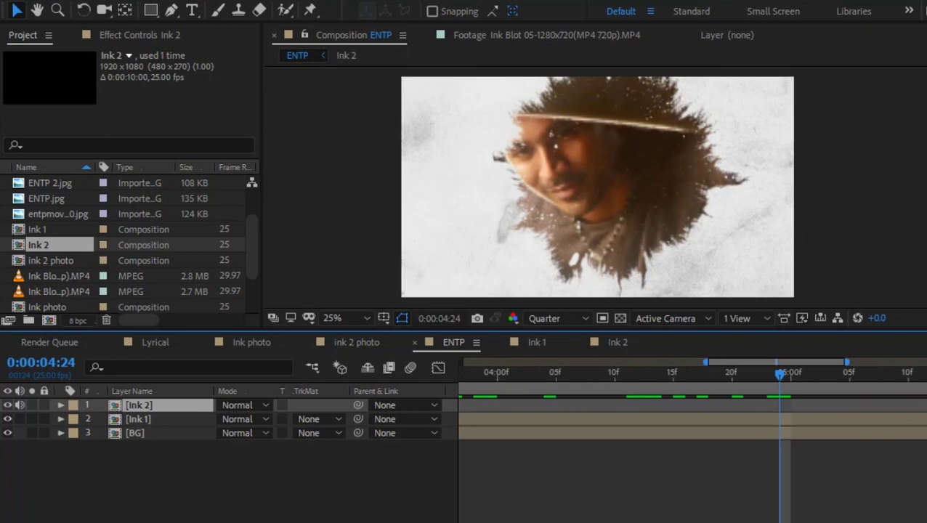
{"action": "left_click_drag", "start_coordinate": [926, 405], "coordinate": [901, 390]}
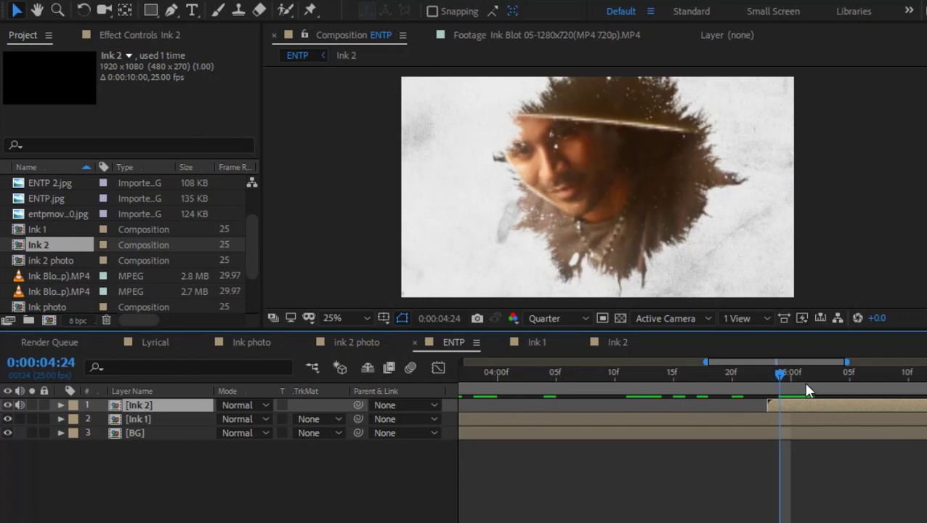
Step: Play the ENTP composition from 0:00:04:23 to check the transition from Ink 1 to Ink 2
{"action": "left_click", "coordinate": [769, 374]}
{"action": "left_click", "coordinate": [783, 508]}
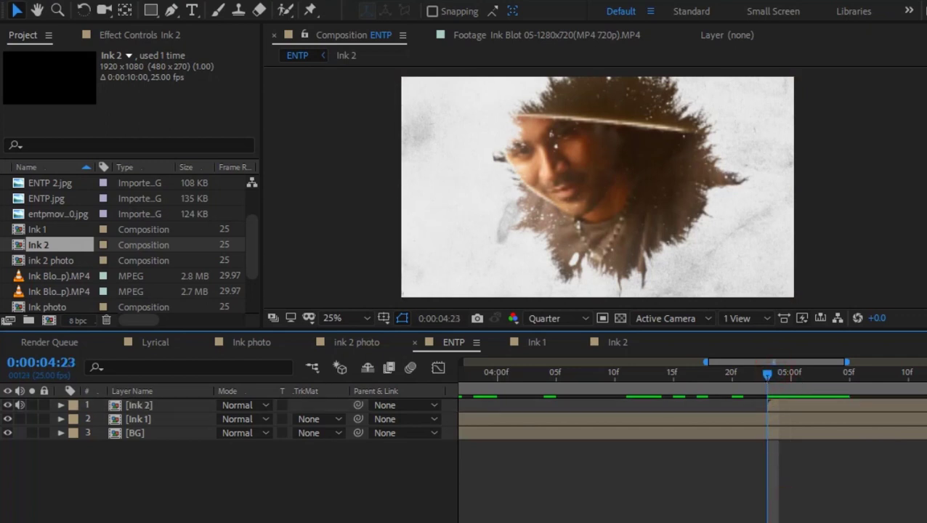
{"action": "key", "text": "minus"}
{"action": "key", "text": "minus"}
{"action": "key", "text": "minus"}
{"action": "key", "text": "space"}
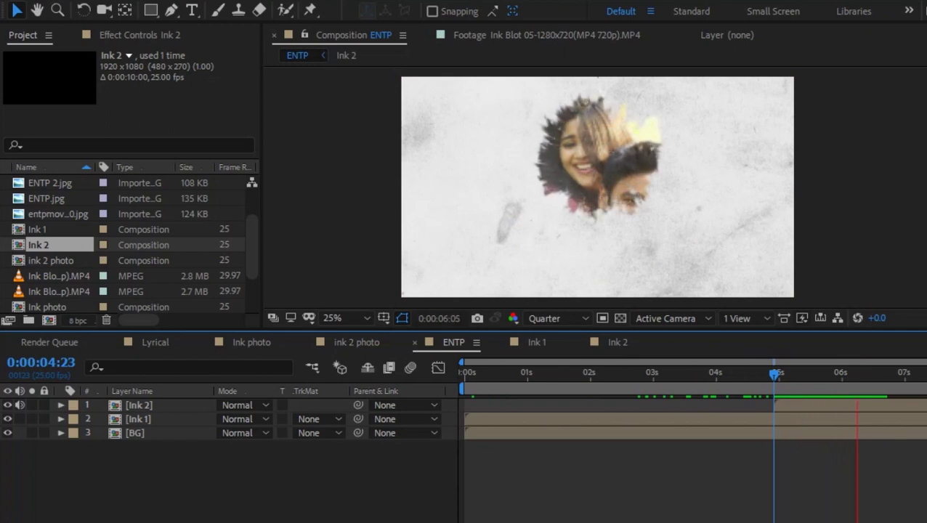
{"action": "key", "text": "space"}
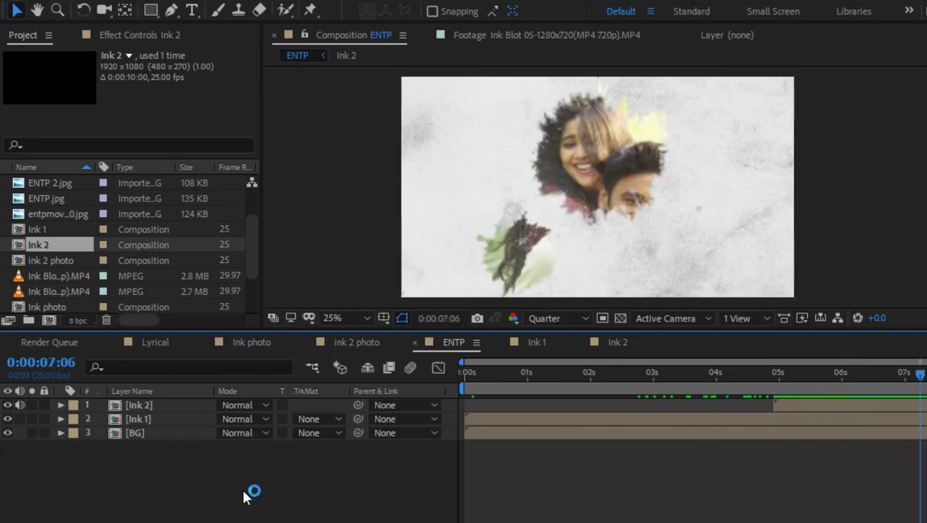
Step: Add the lyric text MARU VAARTHTHAI PESAADHEY on three lines in the ENTP composition, using the Lyrical composition's text as reference
{"action": "left_click", "coordinate": [192, 12]}
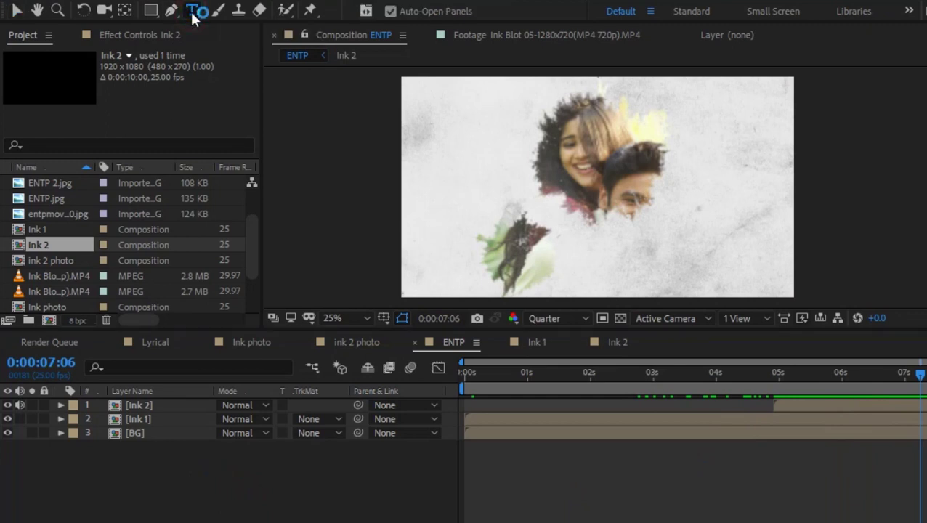
{"action": "left_click", "coordinate": [142, 340]}
{"action": "left_click", "coordinate": [165, 454]}
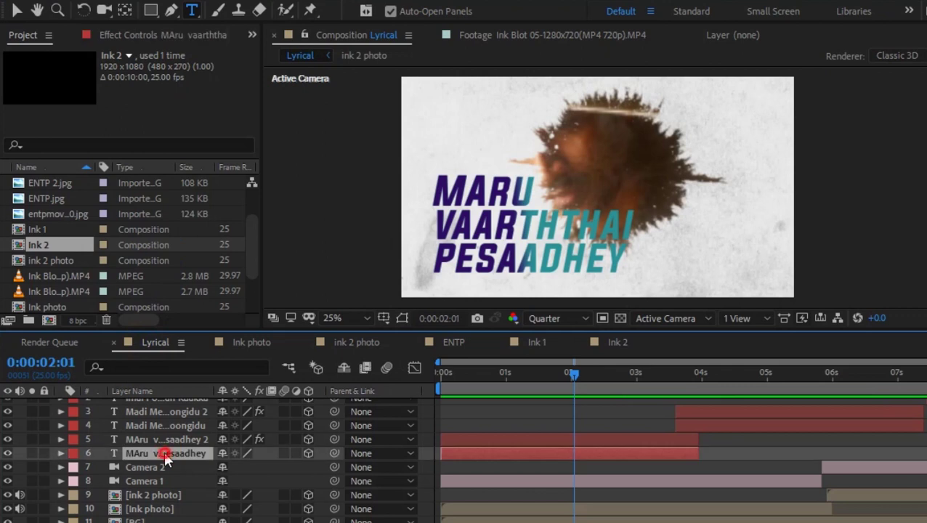
{"action": "double_click", "coordinate": [163, 453]}
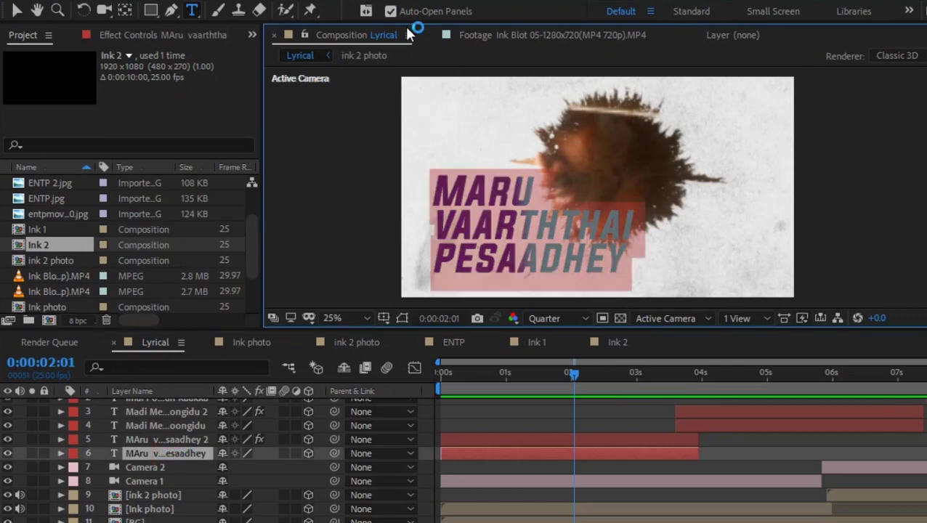
{"action": "left_click", "coordinate": [463, 344]}
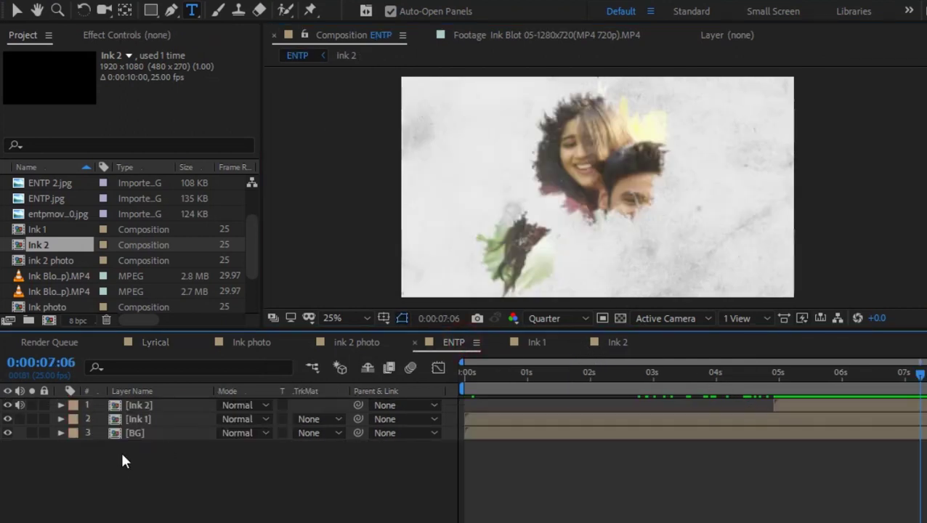
{"action": "left_click", "coordinate": [451, 174]}
{"action": "type", "text": "MARU V"}
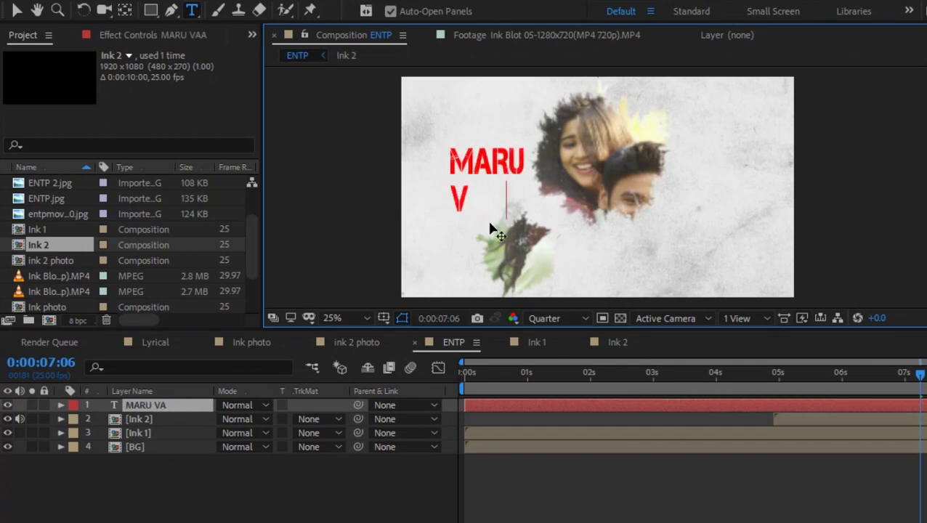
{"action": "type", "text": "AARTHTHAI PE"}
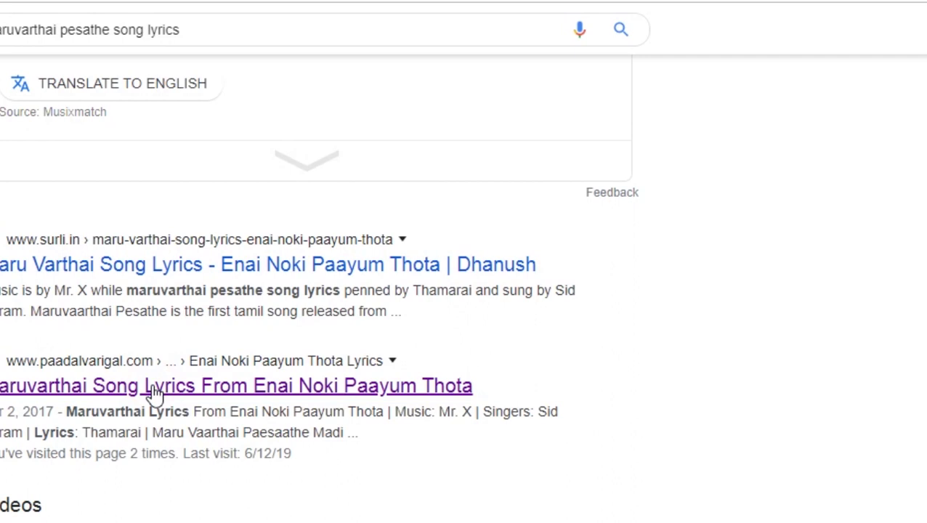
Step: Switch to the browser, open the paadalvarigal.com Maruvarthai lyrics page and copy the line "Maru Vaarthai Paesaathe"
{"action": "left_click", "coordinate": [155, 393]}
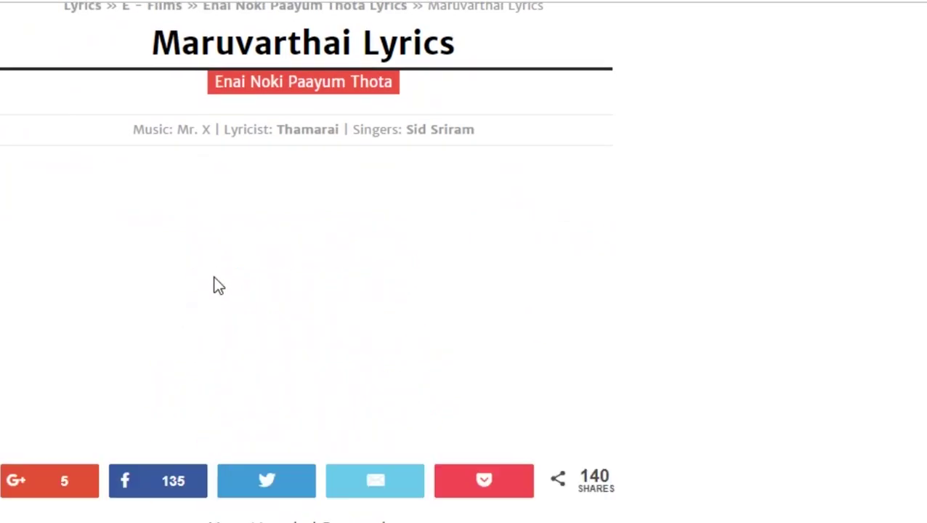
{"action": "left_click_drag", "start_coordinate": [207, 231], "coordinate": [400, 231]}
{"action": "right_click", "coordinate": [401, 234]}
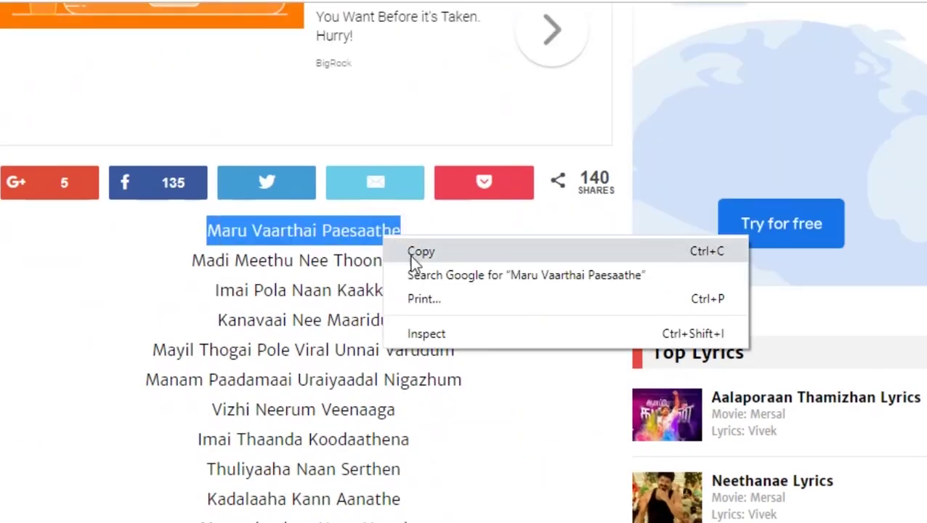
{"action": "left_click", "coordinate": [410, 255]}
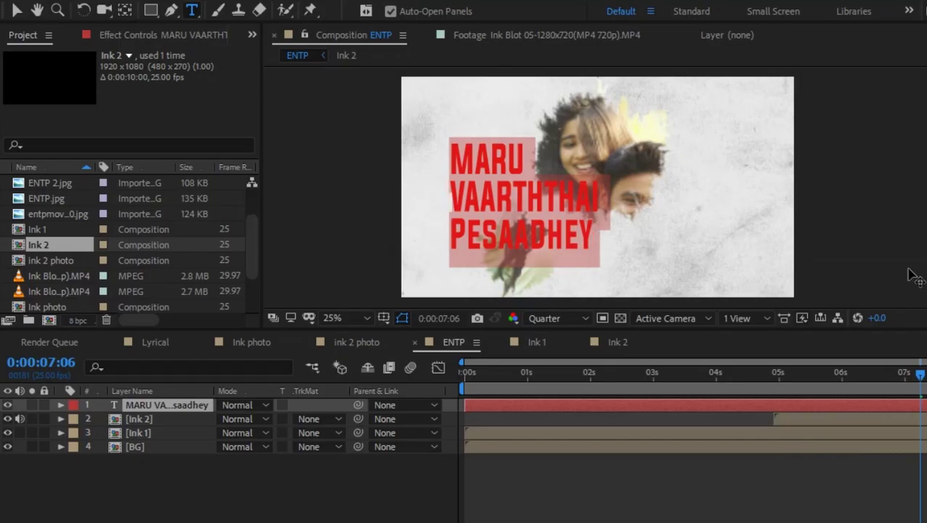
Step: Style the lyric text in ENTP with the Evogria Italic font and set its tracking to 68
{"action": "left_click", "coordinate": [539, 481]}
{"action": "left_click", "coordinate": [196, 391]}
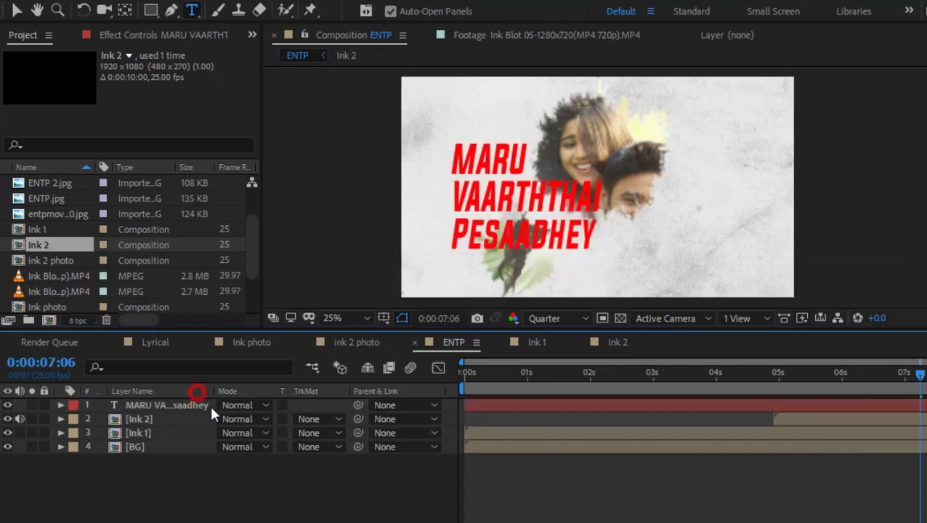
{"action": "left_click", "coordinate": [208, 406]}
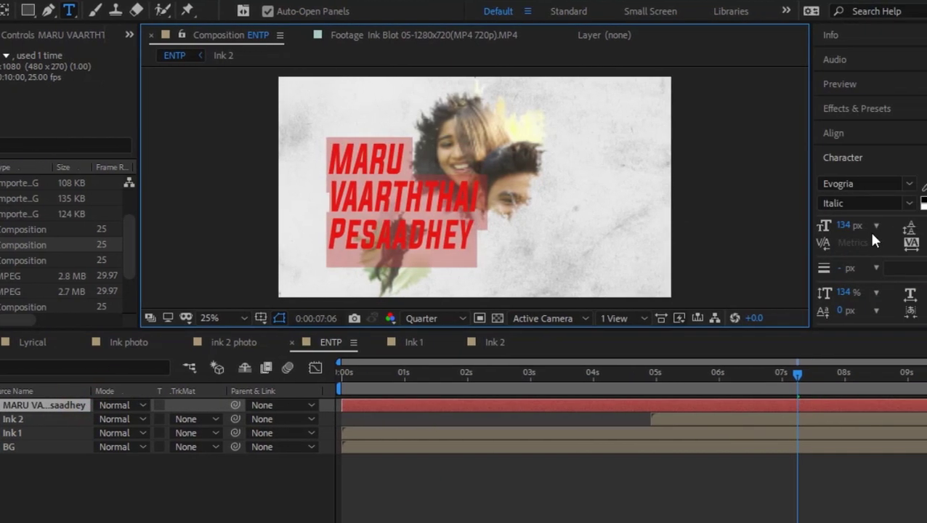
{"action": "left_click_drag", "start_coordinate": [795, 227], "coordinate": [926, 242]}
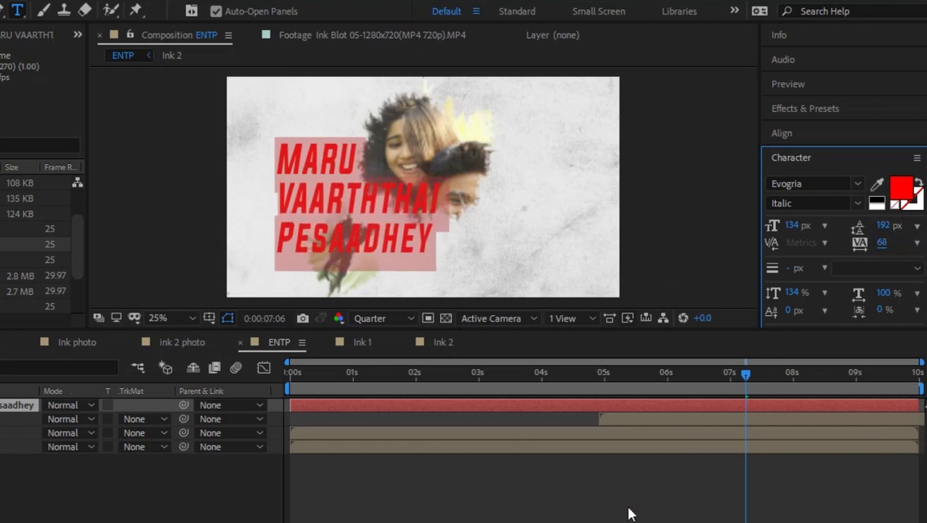
{"action": "left_click", "coordinate": [629, 513]}
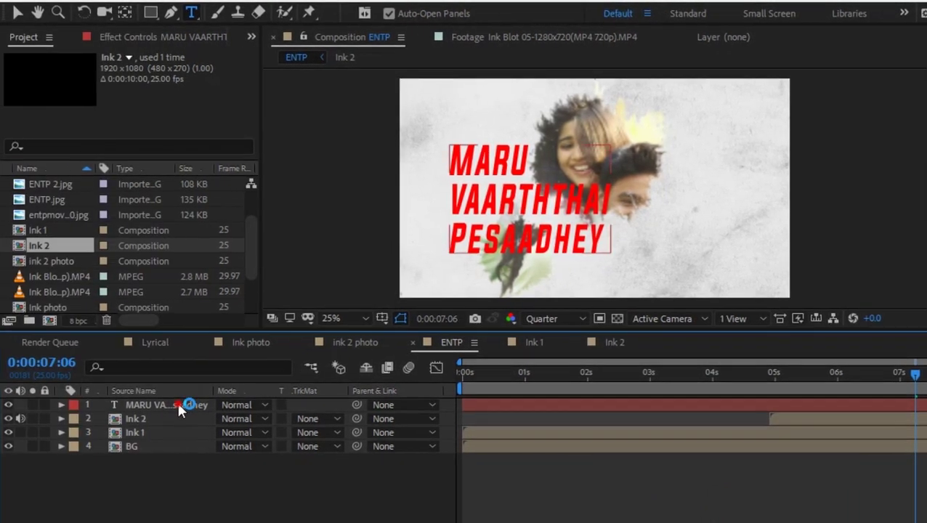
Step: Change the lyric text's fill colour to a medium blue with a hue of 205°
{"action": "double_click", "coordinate": [18, 404]}
{"action": "left_click", "coordinate": [921, 205]}
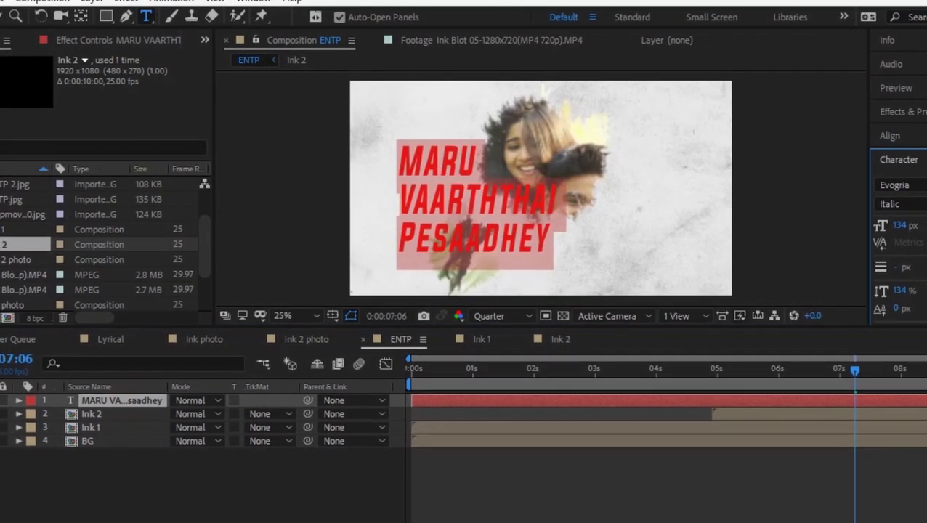
{"action": "left_click", "coordinate": [921, 205]}
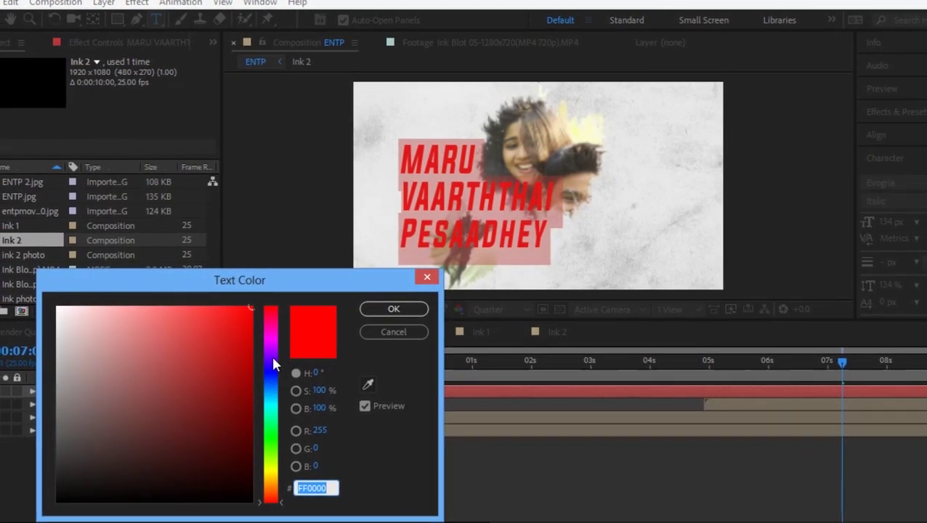
{"action": "left_click", "coordinate": [271, 387]}
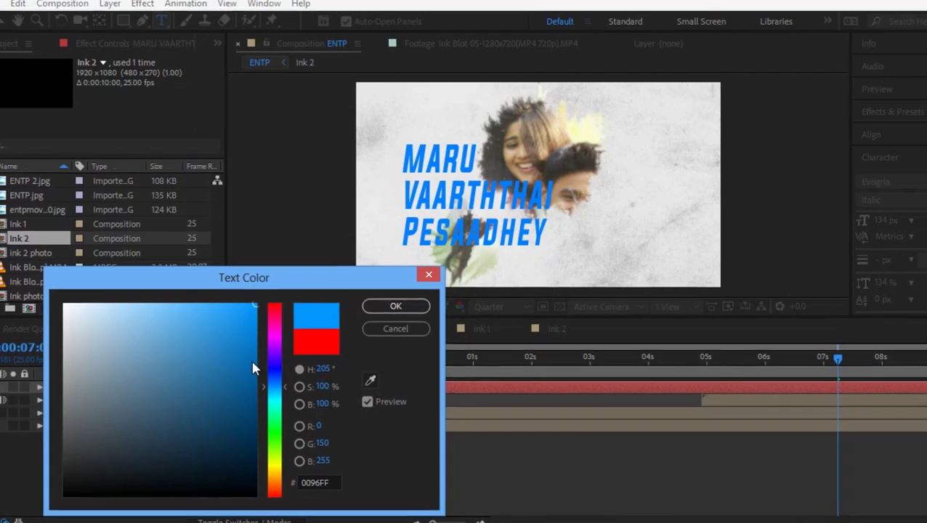
{"action": "left_click", "coordinate": [240, 344]}
{"action": "left_click_drag", "start_coordinate": [242, 342], "coordinate": [221, 346]}
{"action": "left_click", "coordinate": [396, 301]}
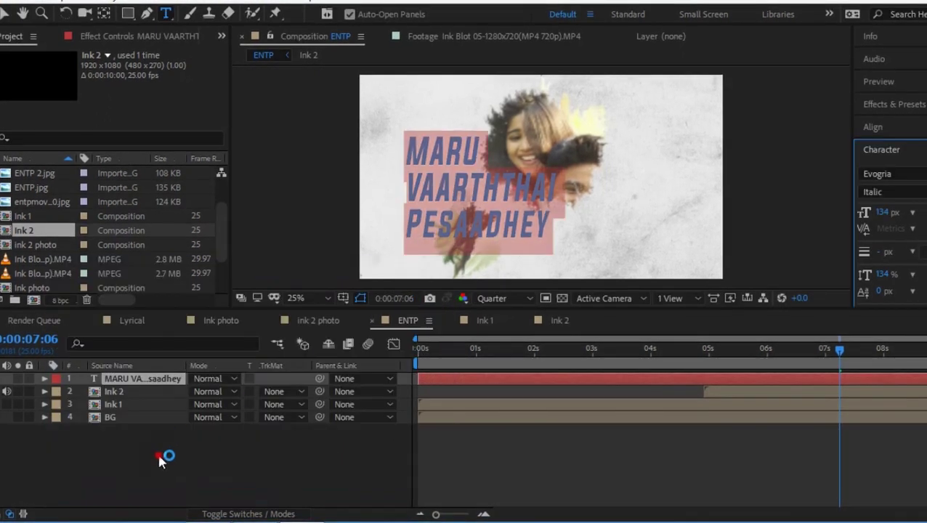
Step: Go to the start of the ENTP composition and open the Animate In text animation presets
{"action": "left_click", "coordinate": [159, 457]}
{"action": "key", "text": "Home"}
{"action": "key", "text": "ctrl+5"}
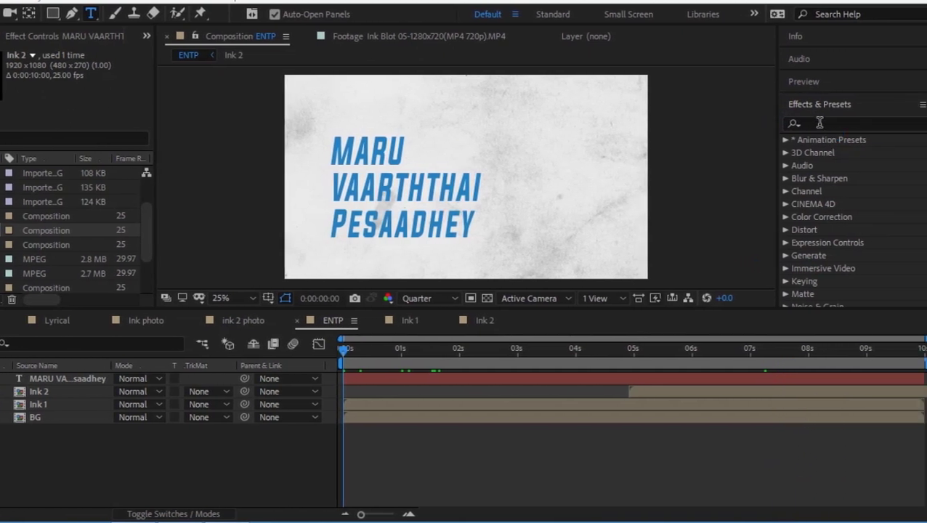
{"action": "left_click", "coordinate": [787, 139]}
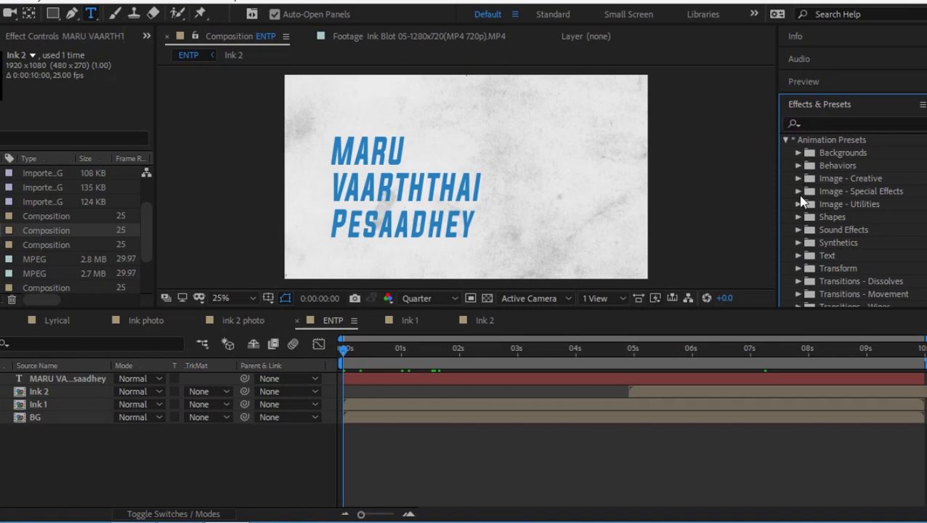
{"action": "left_click", "coordinate": [798, 256]}
{"action": "scroll", "coordinate": [812, 269], "scroll_direction": "down", "scroll_amount": 2}
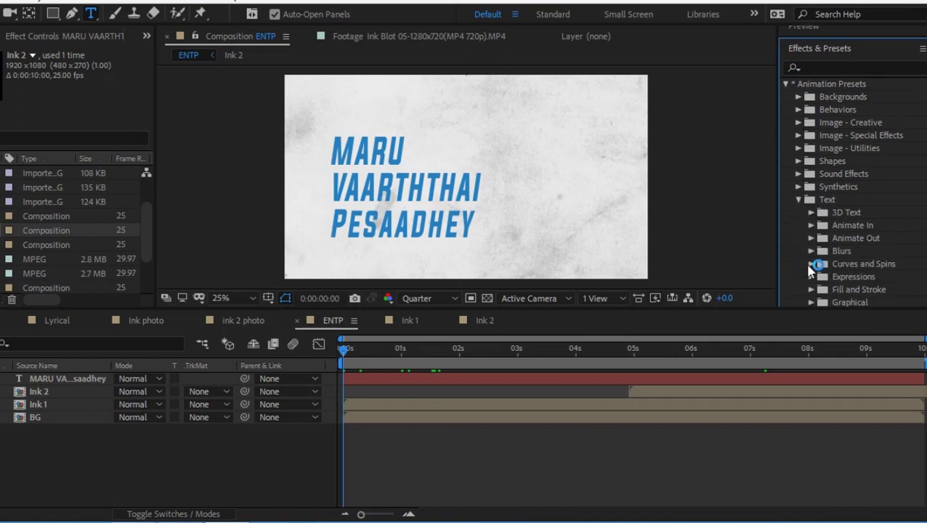
{"action": "left_click", "coordinate": [811, 215]}
{"action": "scroll", "coordinate": [885, 232], "scroll_direction": "down", "scroll_amount": 3}
{"action": "scroll", "coordinate": [874, 220], "scroll_direction": "up", "scroll_amount": 3}
{"action": "left_click", "coordinate": [811, 185]}
{"action": "left_click", "coordinate": [812, 197]}
Step: Apply the Fade Up Words preset to the lyric text layer at 0:00:00:00
{"action": "scroll", "coordinate": [887, 241], "scroll_direction": "down", "scroll_amount": 2}
{"action": "scroll", "coordinate": [866, 211], "scroll_direction": "down", "scroll_amount": 2}
{"action": "left_click", "coordinate": [885, 203]}
{"action": "left_click", "coordinate": [882, 190]}
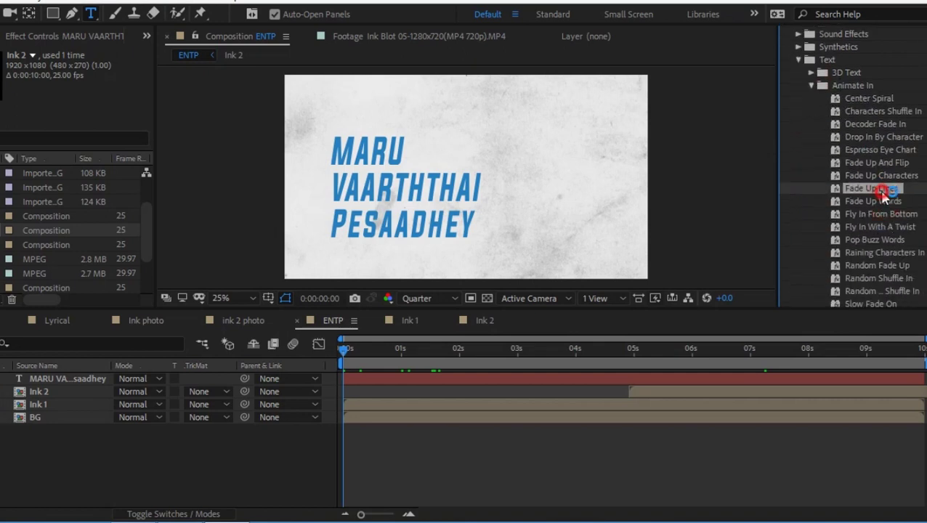
{"action": "left_click", "coordinate": [884, 175]}
{"action": "left_click", "coordinate": [886, 203]}
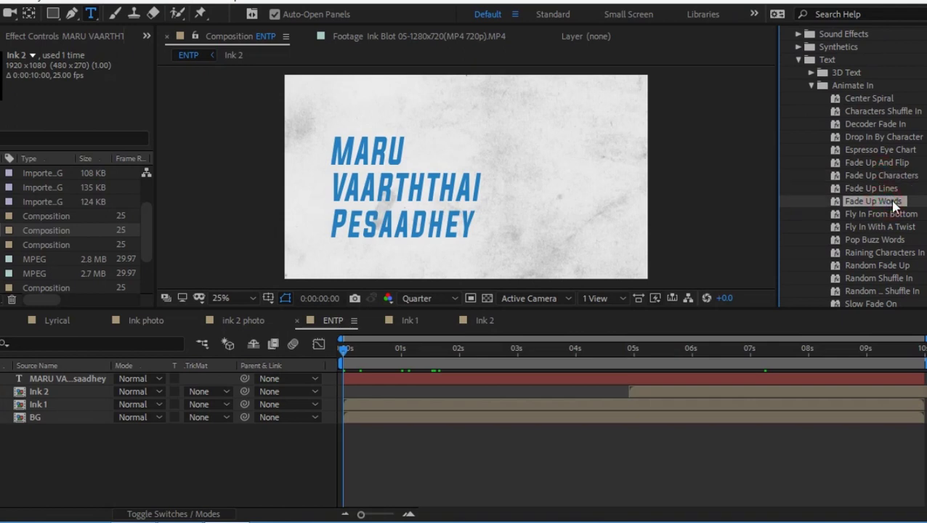
{"action": "left_click_drag", "start_coordinate": [875, 200], "coordinate": [71, 381]}
{"action": "key", "text": "v"}
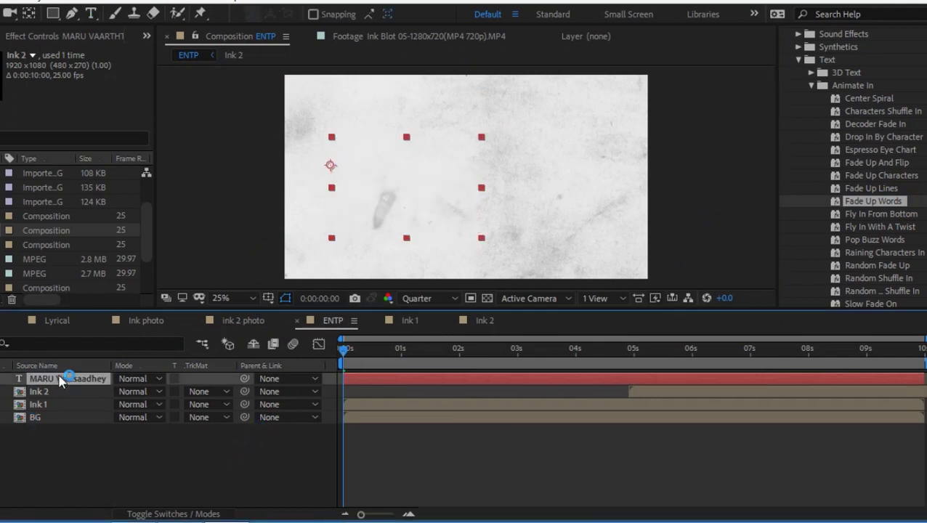
Step: Reveal the lyric layer's keyframes and play the opening to check the word-by-word fade-in, finishing with the layer collapsed
{"action": "key", "text": "u"}
{"action": "key", "text": "space"}
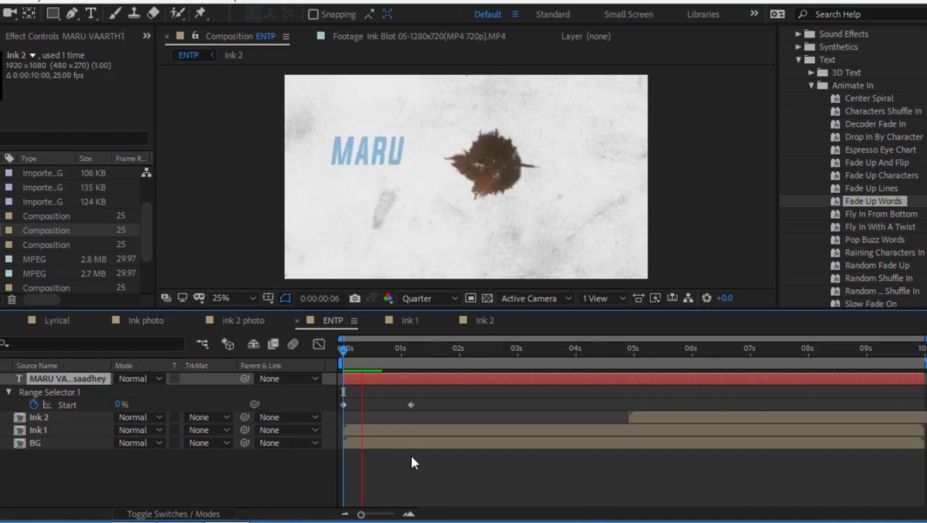
{"action": "key", "text": "space"}
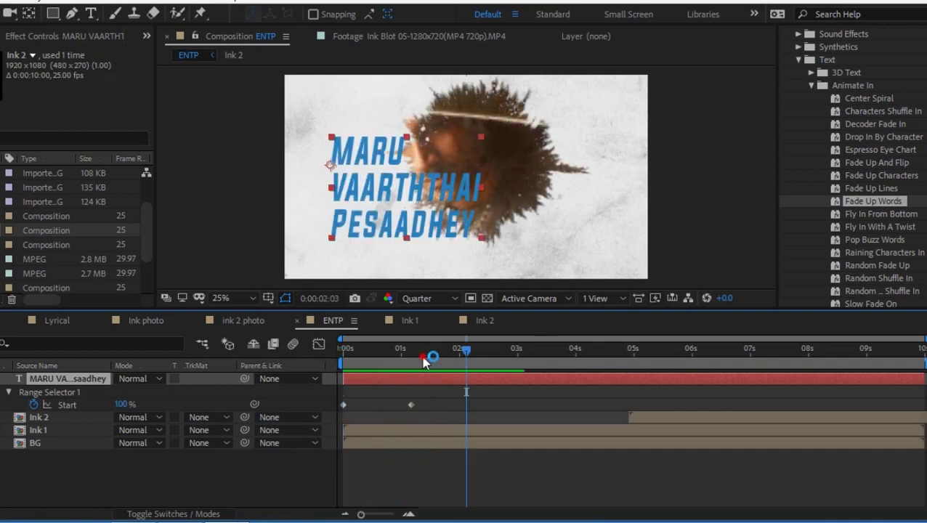
{"action": "left_click_drag", "start_coordinate": [424, 355], "coordinate": [347, 354]}
{"action": "key", "text": "space"}
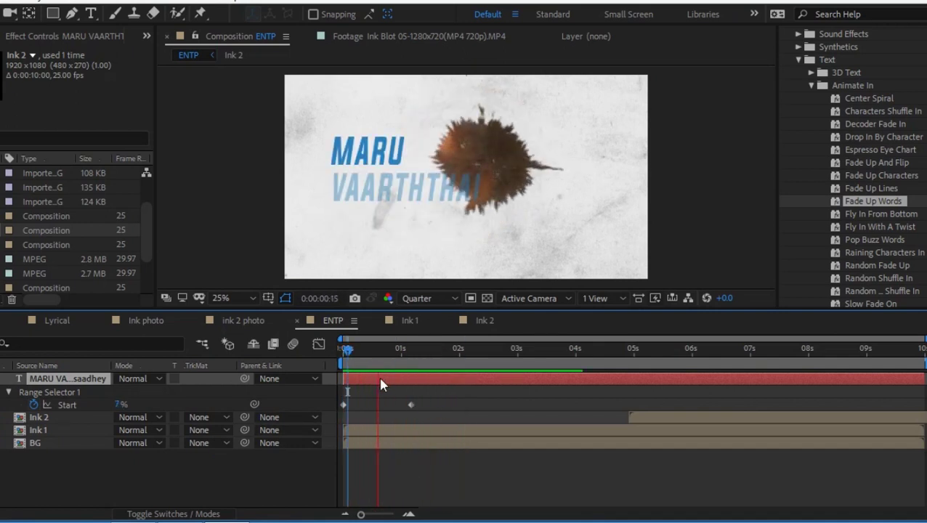
{"action": "left_click_drag", "start_coordinate": [385, 350], "coordinate": [404, 350]}
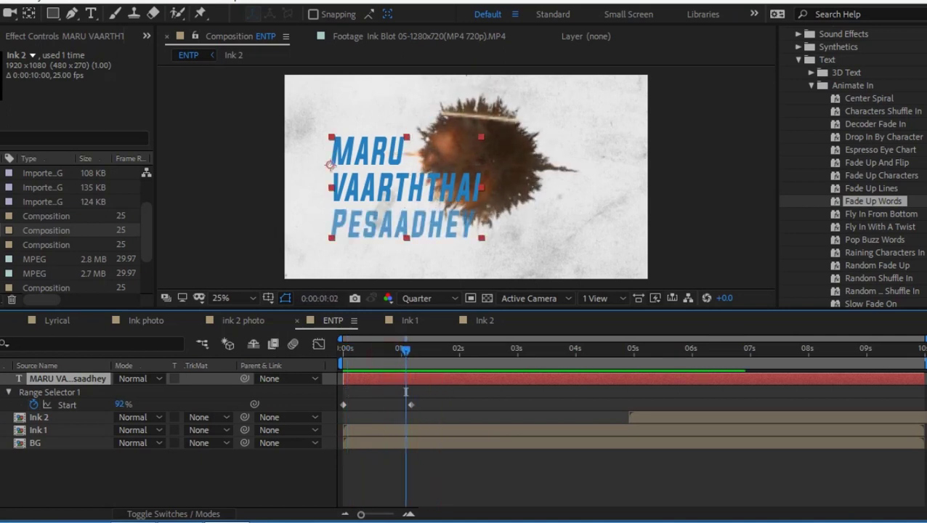
{"action": "key", "text": "u"}
{"action": "left_click", "coordinate": [29, 440]}
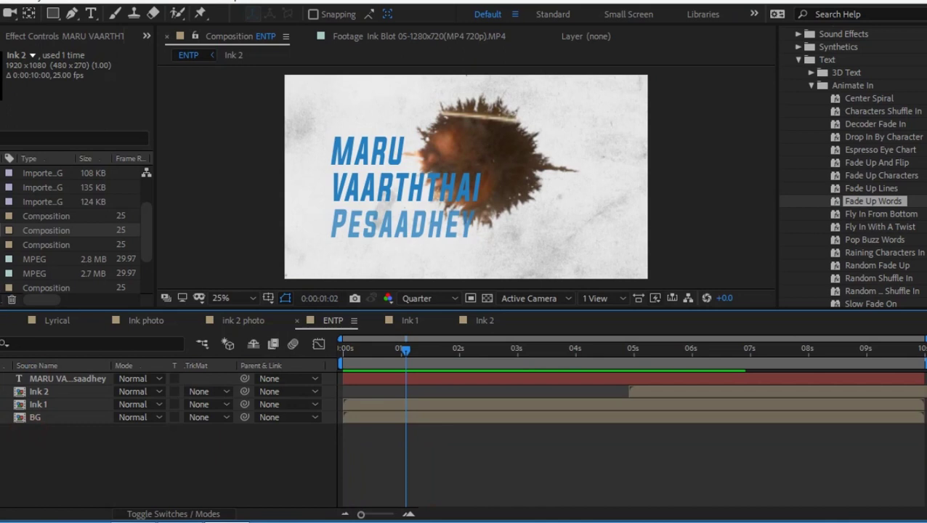
Step: Add the Maruvaarthai MP3 below BG in ENTP, play it, and slide the audio layer earlier to skip its intro
{"action": "scroll", "coordinate": [73, 226], "scroll_direction": "down", "scroll_amount": 2}
{"action": "left_click_drag", "start_coordinate": [31, 259], "coordinate": [351, 482]}
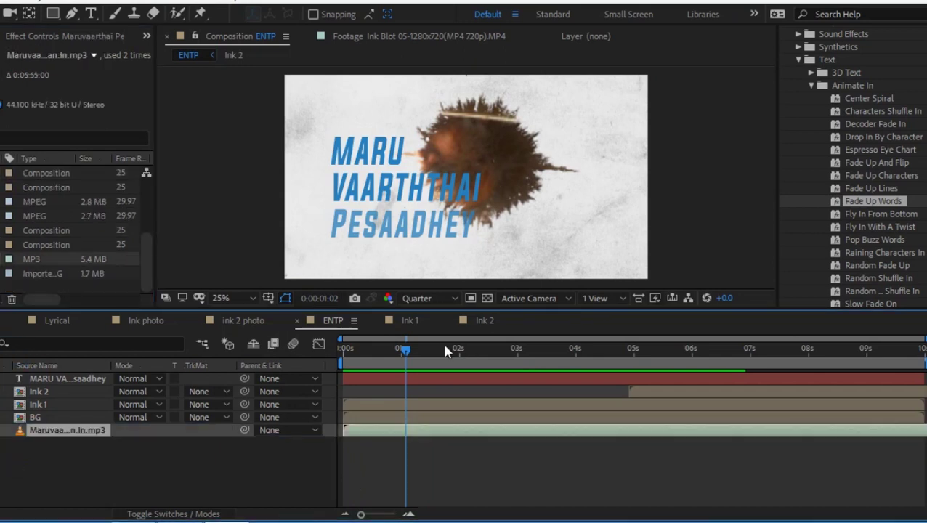
{"action": "left_click_drag", "start_coordinate": [405, 350], "coordinate": [371, 351]}
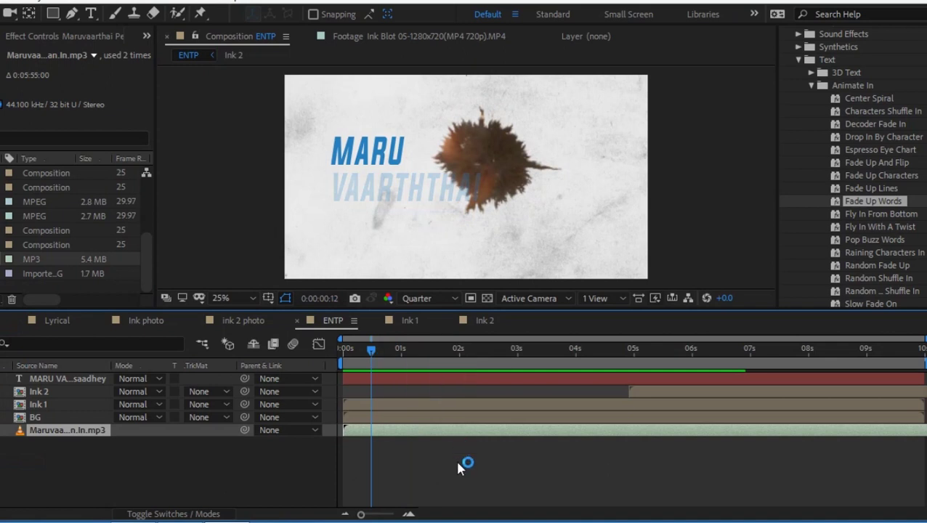
{"action": "key", "text": "space"}
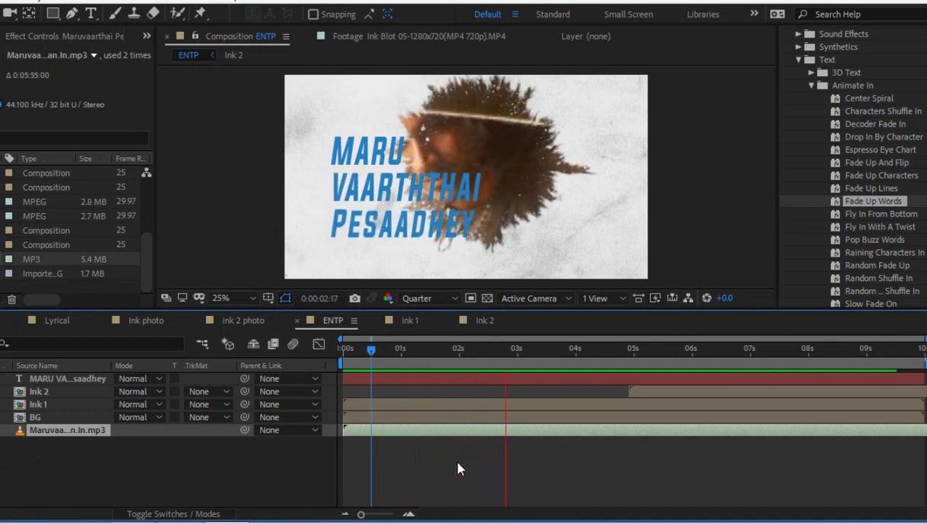
{"action": "left_click_drag", "start_coordinate": [666, 425], "coordinate": [309, 423]}
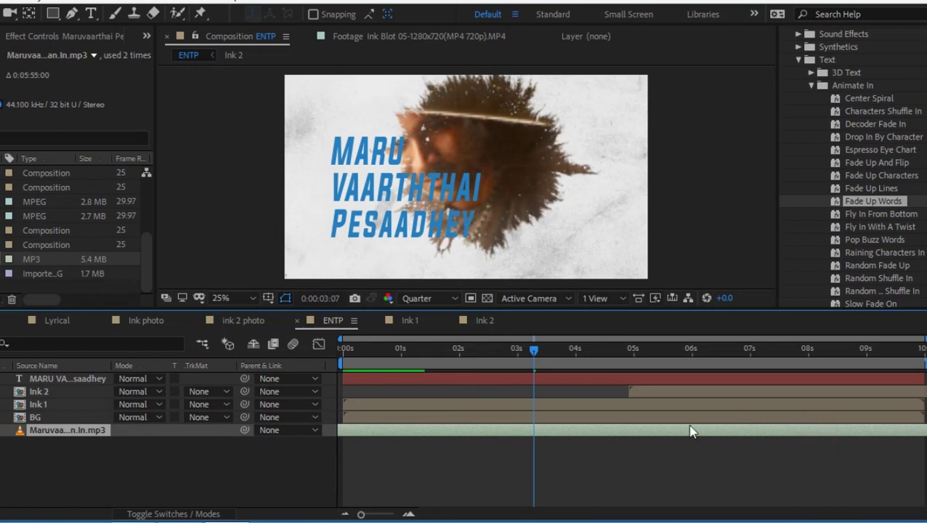
{"action": "key", "text": "space"}
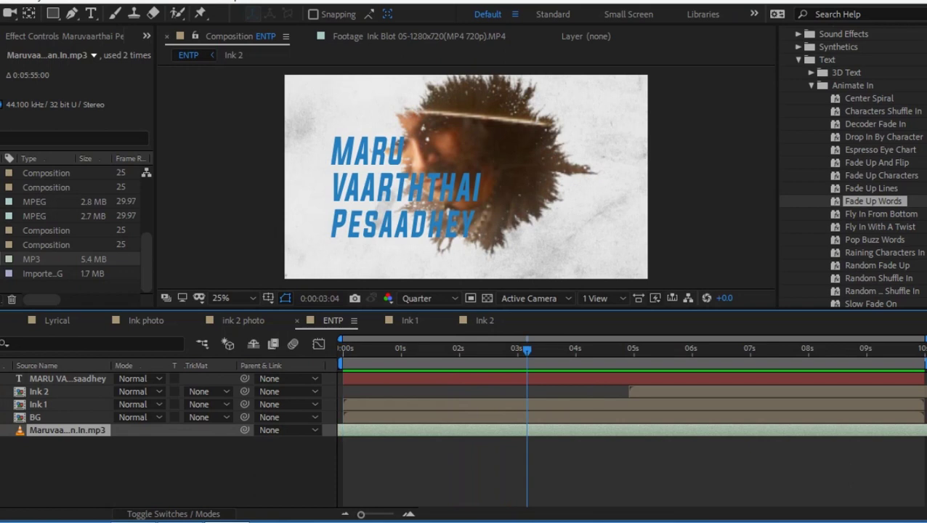
Step: Replay the opening of ENTP repeatedly to check how the song's audio lines up with the lyric text's fade-in
{"action": "key", "text": "space"}
{"action": "key", "text": "space"}
{"action": "key", "text": "space"}
{"action": "left_click_drag", "start_coordinate": [403, 352], "coordinate": [306, 355]}
{"action": "key", "text": "space"}
{"action": "key", "text": "space"}
{"action": "left_click_drag", "start_coordinate": [370, 354], "coordinate": [309, 359]}
{"action": "key", "text": "space"}
{"action": "left_click", "coordinate": [446, 430]}
{"action": "key", "text": "space"}
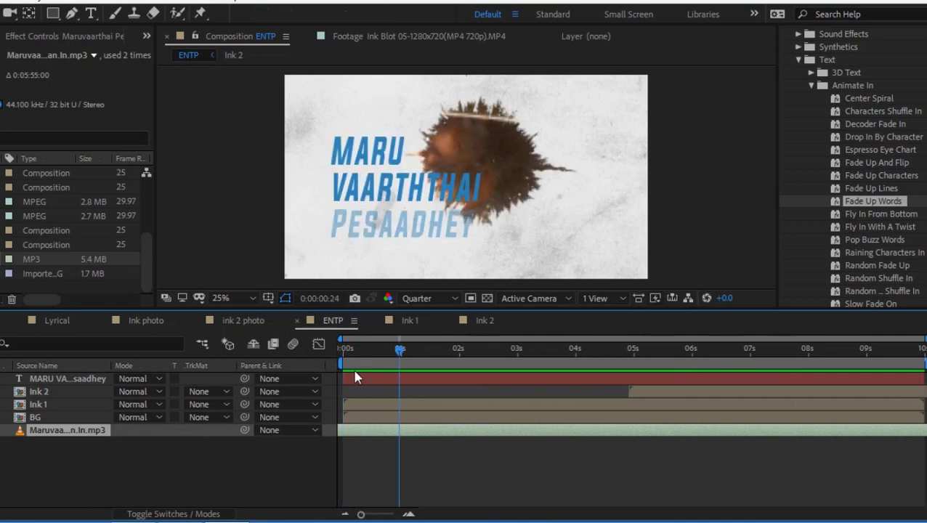
{"action": "key", "text": "space"}
{"action": "key", "text": "space"}
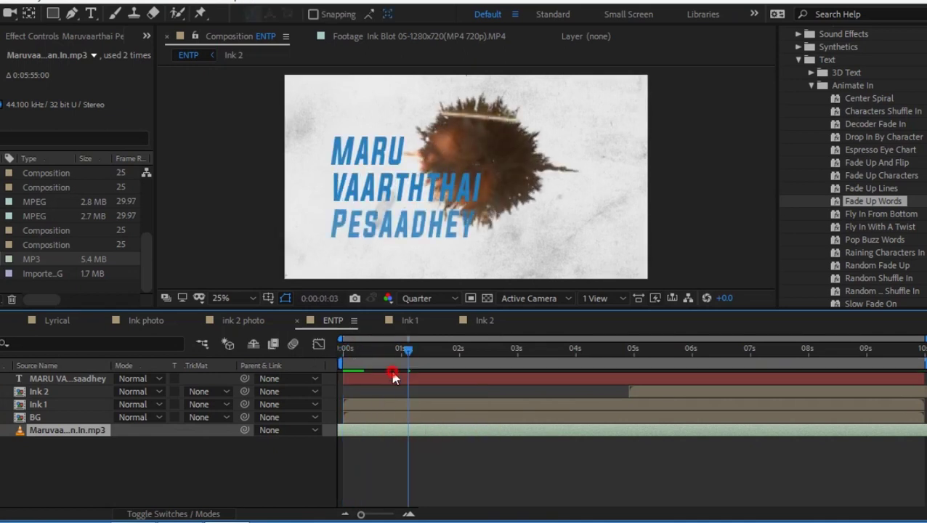
Step: Play ENTP from the start a few more times to compare the vocal's entry with the lyric text's appearance
{"action": "key", "text": "space"}
{"action": "key", "text": "space"}
{"action": "left_click", "coordinate": [378, 355]}
{"action": "key", "text": "space"}
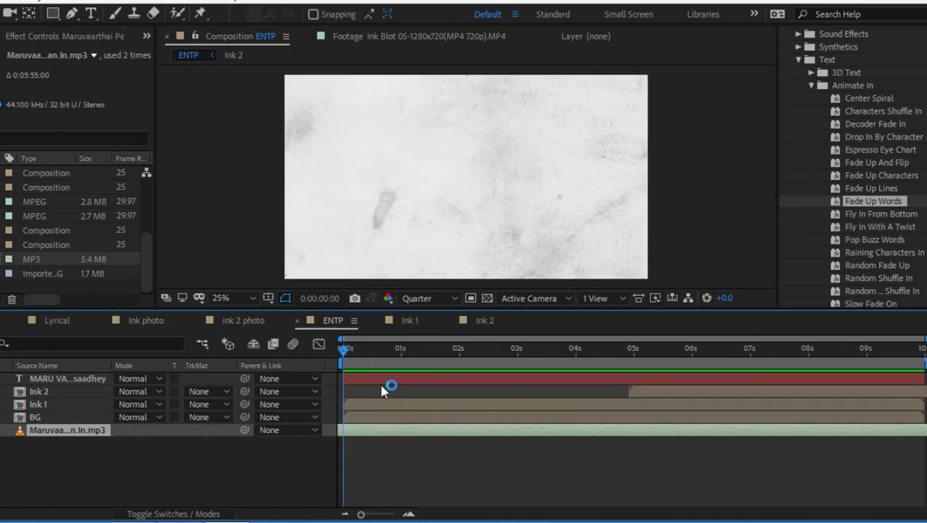
{"action": "key", "text": "space"}
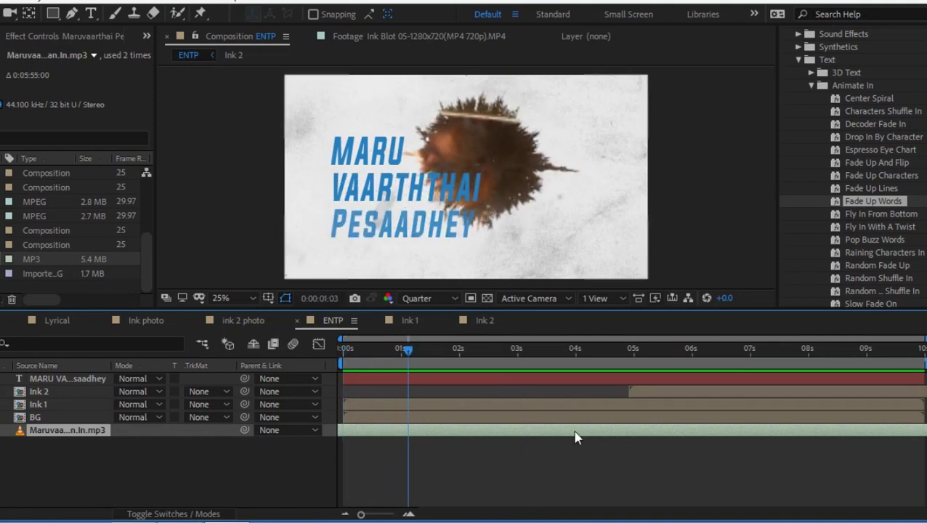
{"action": "key", "text": "space"}
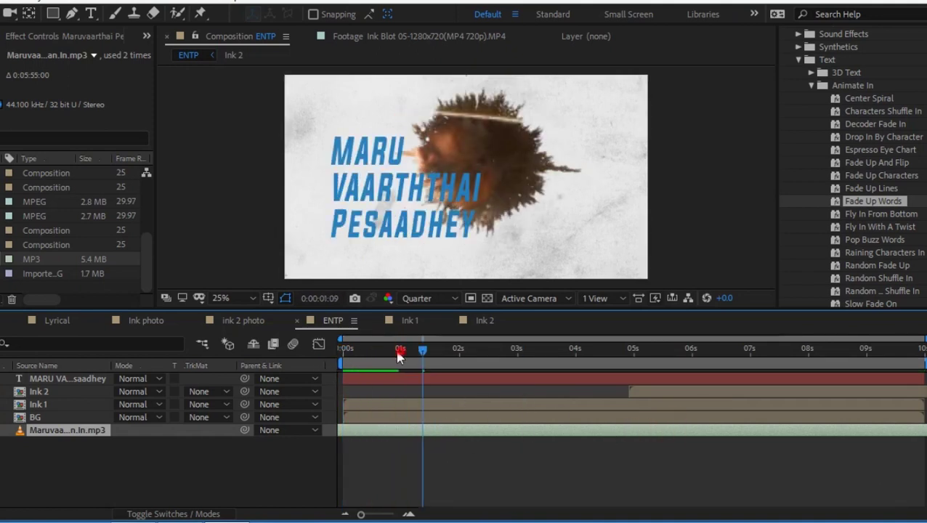
{"action": "left_click_drag", "start_coordinate": [399, 353], "coordinate": [310, 355]}
{"action": "key", "text": "space"}
Step: Nudge the Maruvaarthai audio layer later and slightly back, replaying from the start after each move, to sync the vocals with the lyric text
{"action": "left_click_drag", "start_coordinate": [393, 430], "coordinate": [546, 427]}
{"action": "left_click", "coordinate": [343, 352]}
{"action": "key", "text": "space"}
{"action": "left_click_drag", "start_coordinate": [444, 430], "coordinate": [538, 429]}
{"action": "left_click_drag", "start_coordinate": [364, 350], "coordinate": [307, 350]}
{"action": "key", "text": "space"}
{"action": "left_click_drag", "start_coordinate": [449, 430], "coordinate": [538, 428]}
{"action": "left_click_drag", "start_coordinate": [399, 350], "coordinate": [343, 355]}
{"action": "key", "text": "space"}
{"action": "left_click_drag", "start_coordinate": [486, 431], "coordinate": [461, 434]}
{"action": "left_click_drag", "start_coordinate": [407, 351], "coordinate": [314, 352]}
{"action": "key", "text": "space"}
{"action": "left_click_drag", "start_coordinate": [389, 355], "coordinate": [337, 353]}
{"action": "key", "text": "space"}
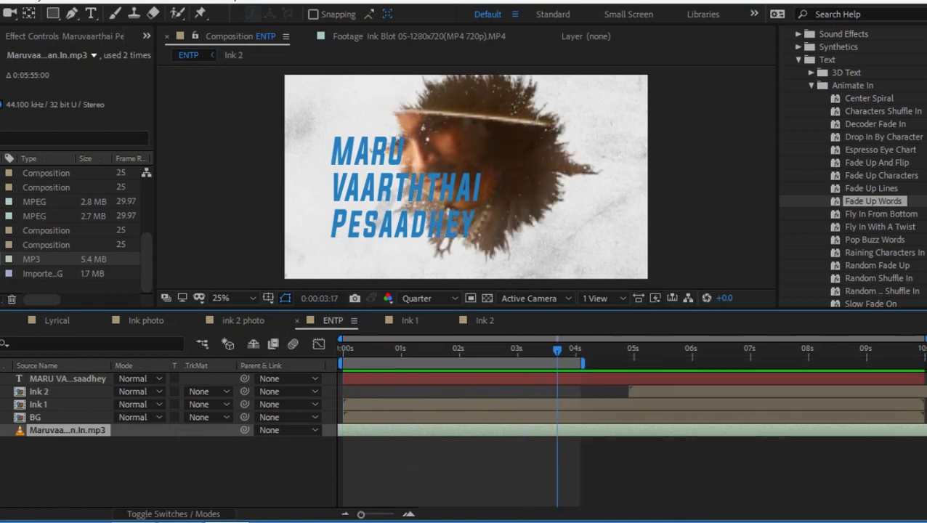
Step: Move the lyric layer's Range Selector Start keyframes to 0:00:00:08 and about 0:00:02:01, and play the opening to check the timing
{"action": "left_click", "coordinate": [56, 380]}
{"action": "key", "text": "u"}
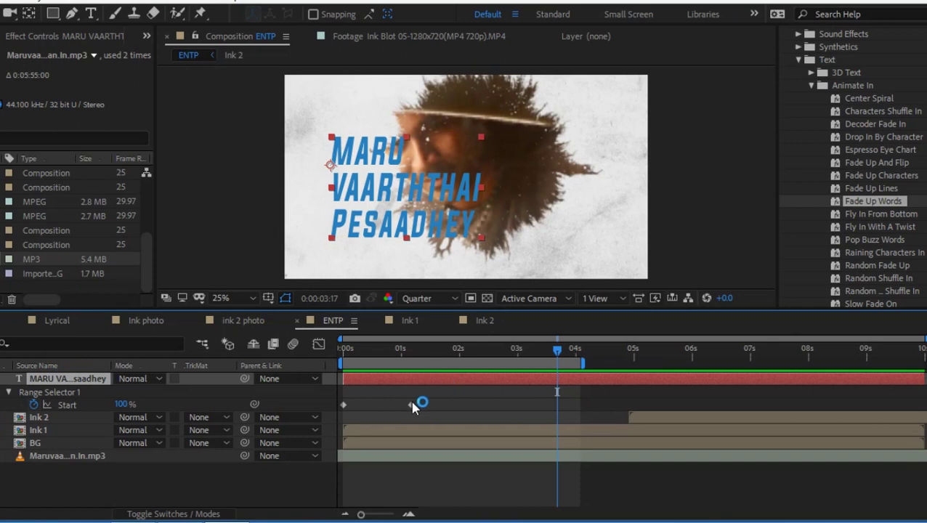
{"action": "left_click_drag", "start_coordinate": [412, 405], "coordinate": [462, 405]}
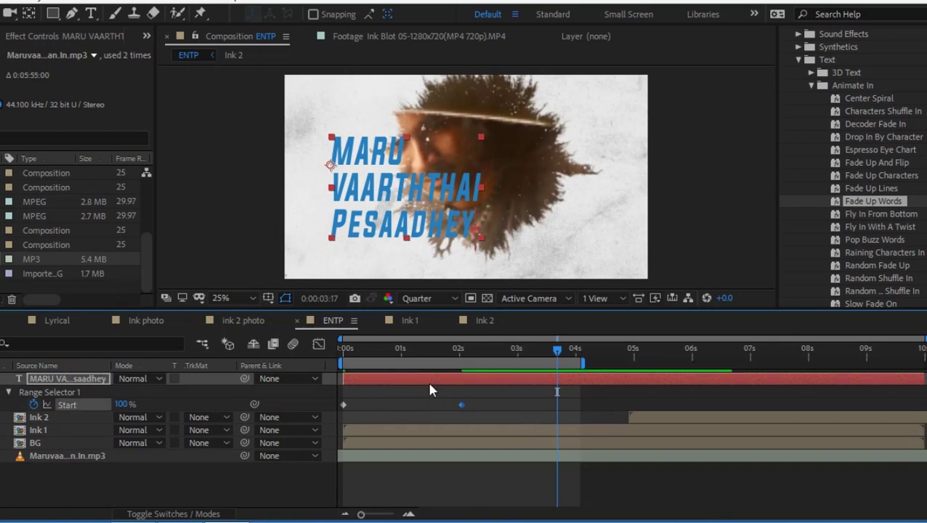
{"action": "left_click_drag", "start_coordinate": [343, 405], "coordinate": [363, 407]}
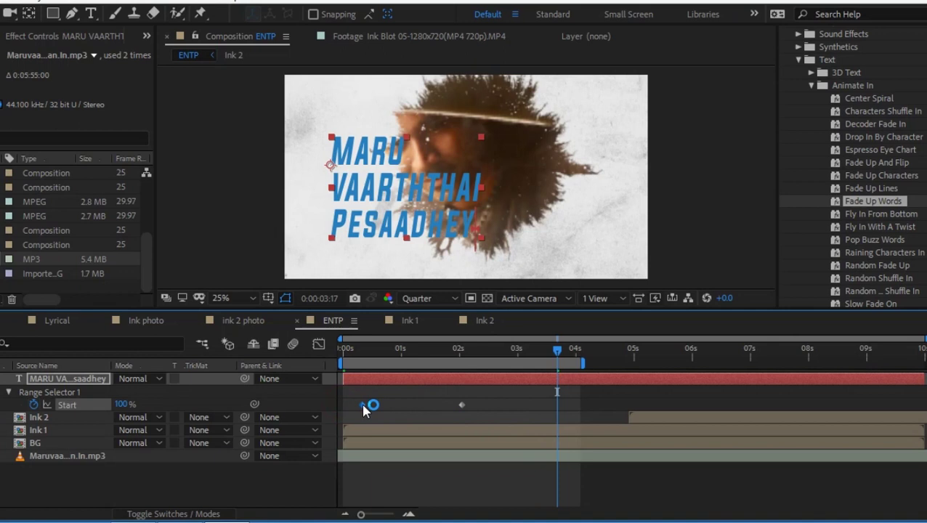
{"action": "left_click", "coordinate": [379, 356]}
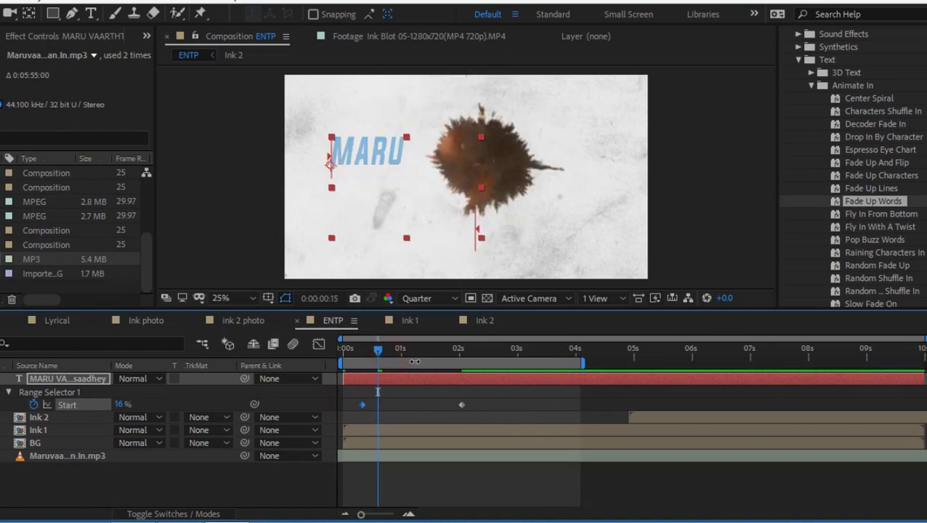
{"action": "key", "text": "space"}
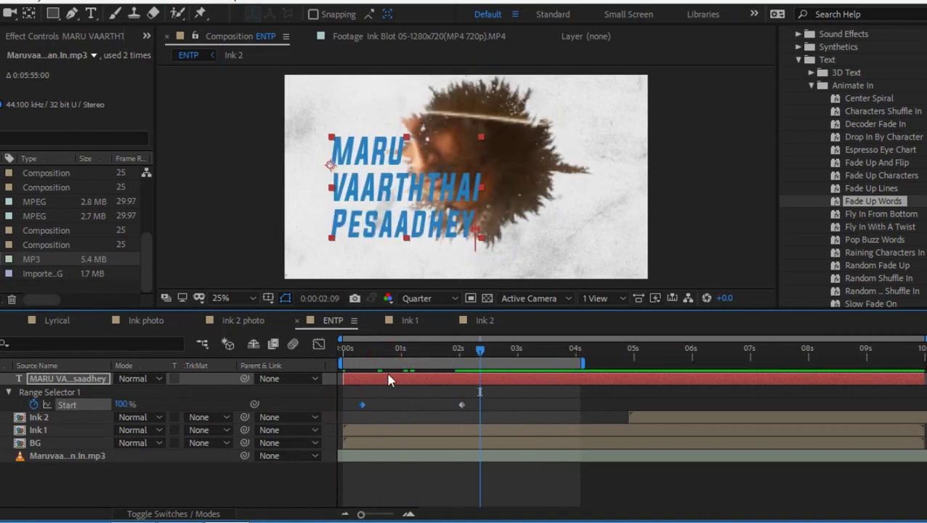
Step: Duplicate the lyric text layer and apply the Tint effect to the copy
{"action": "left_click", "coordinate": [81, 382]}
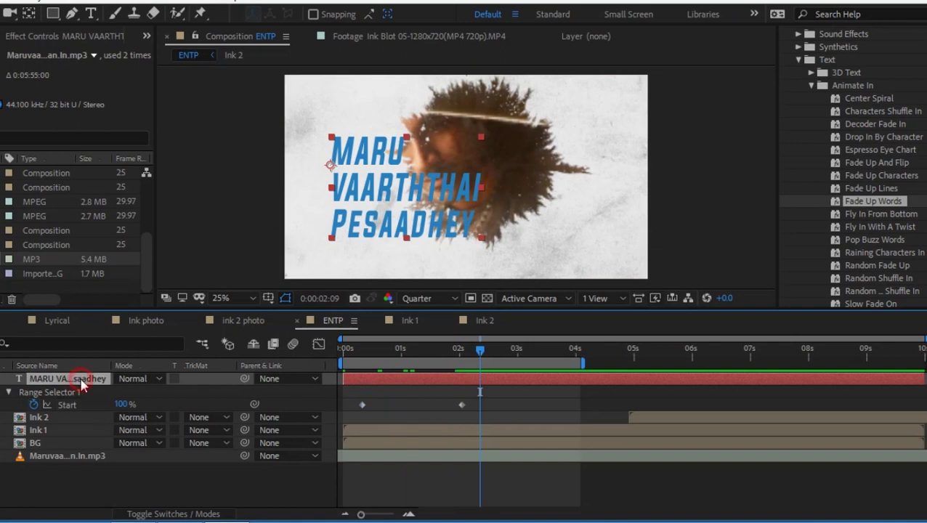
{"action": "key", "text": "ctrl+d"}
{"action": "left_click", "coordinate": [111, 40]}
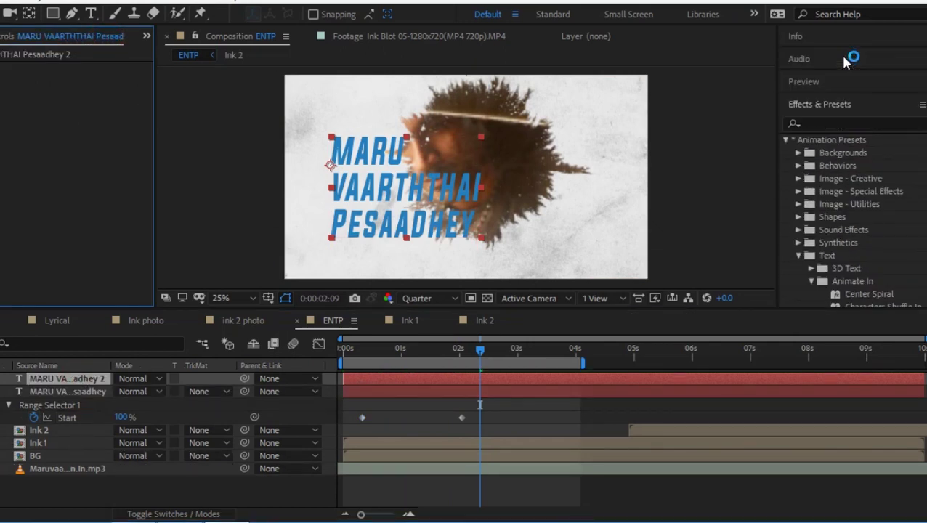
{"action": "left_click", "coordinate": [828, 125]}
{"action": "type", "text": "tint"}
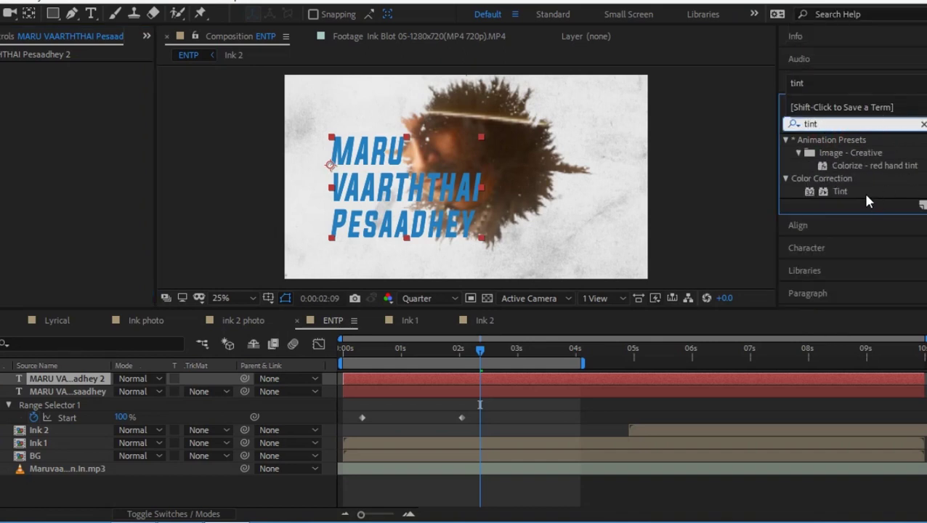
{"action": "left_click_drag", "start_coordinate": [840, 191], "coordinate": [397, 207]}
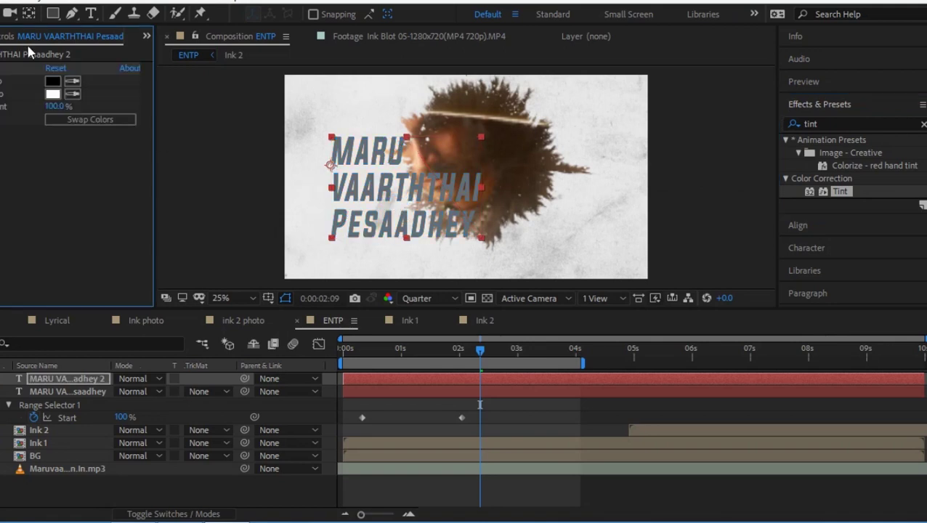
Step: Set the Tint effect's Map White To colour to violet-blue 4819E0
{"action": "left_click", "coordinate": [53, 94]}
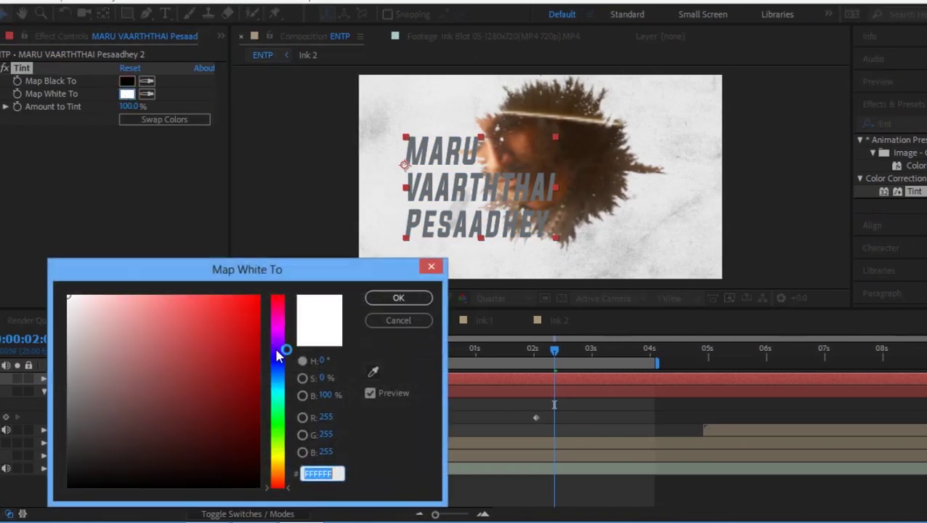
{"action": "left_click_drag", "start_coordinate": [280, 373], "coordinate": [277, 355]}
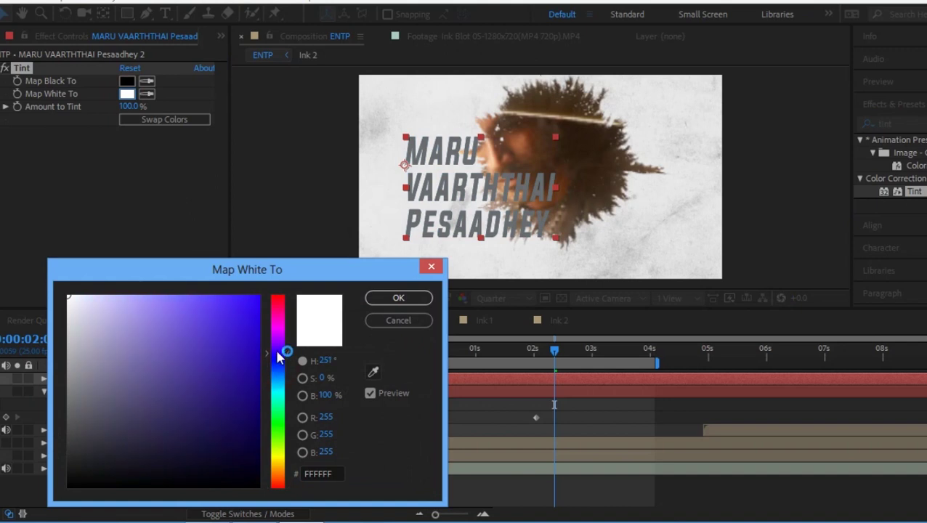
{"action": "left_click_drag", "start_coordinate": [220, 329], "coordinate": [249, 308]}
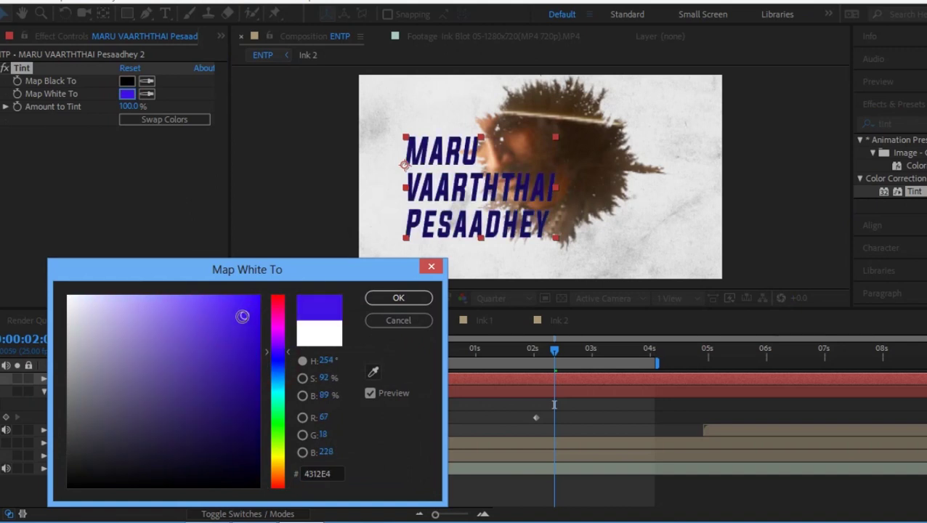
{"action": "left_click", "coordinate": [396, 298]}
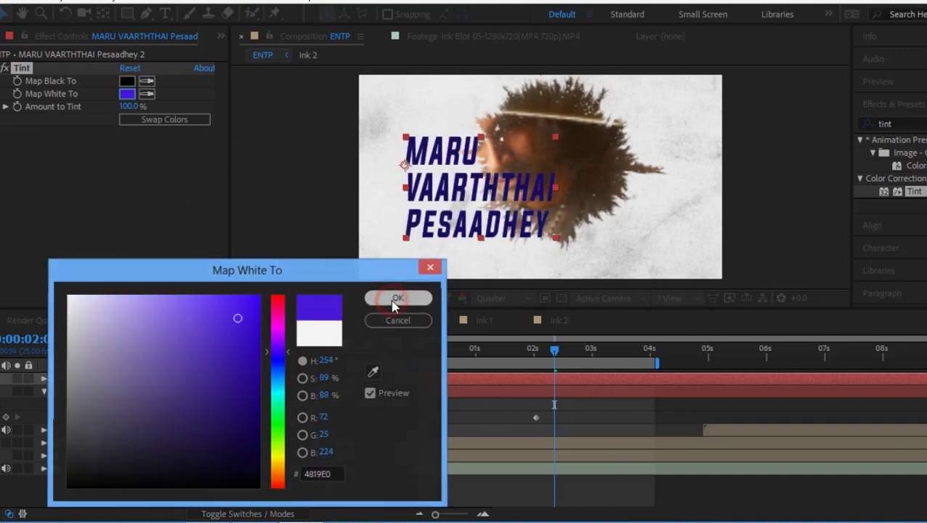
Step: Clear the effects search and apply the Linear Wipe effect to the duplicated lyric layer
{"action": "left_click", "coordinate": [914, 122]}
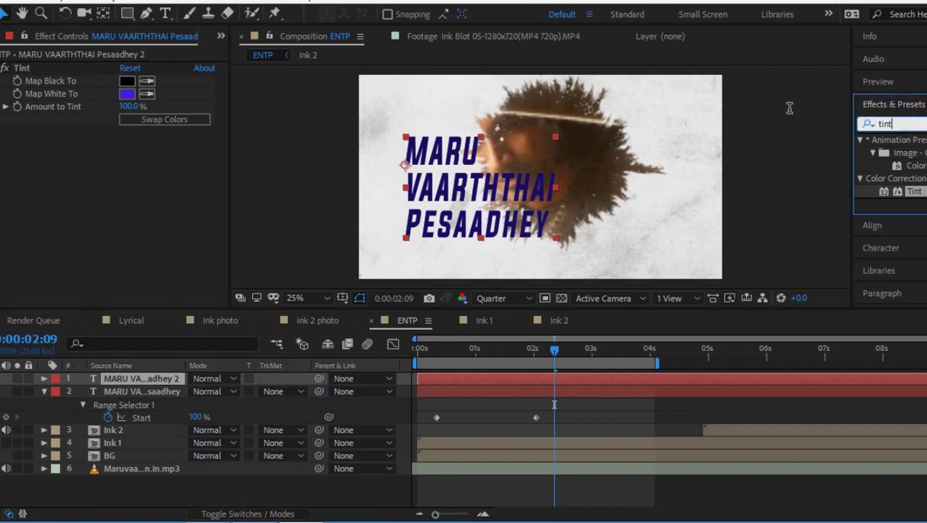
{"action": "key", "text": "BackSpace"}
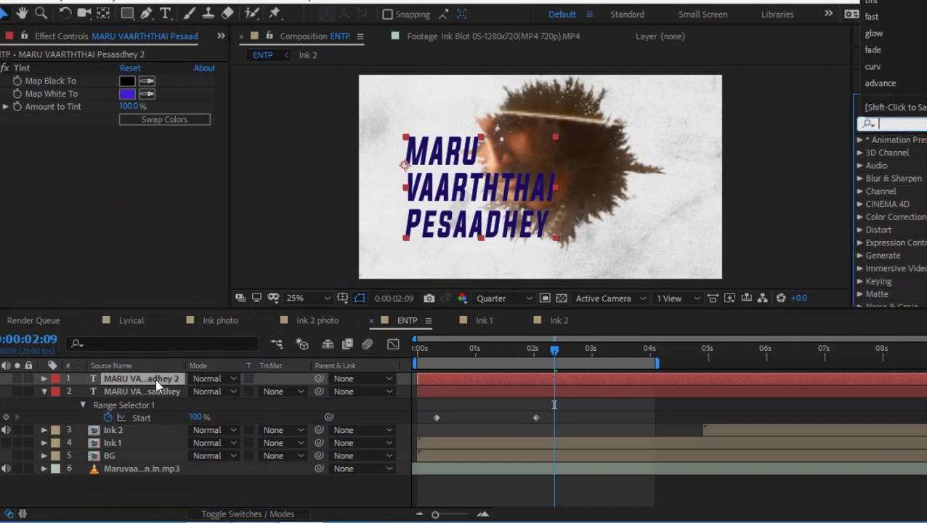
{"action": "left_click", "coordinate": [156, 379]}
{"action": "key", "text": "ctrl+space"}
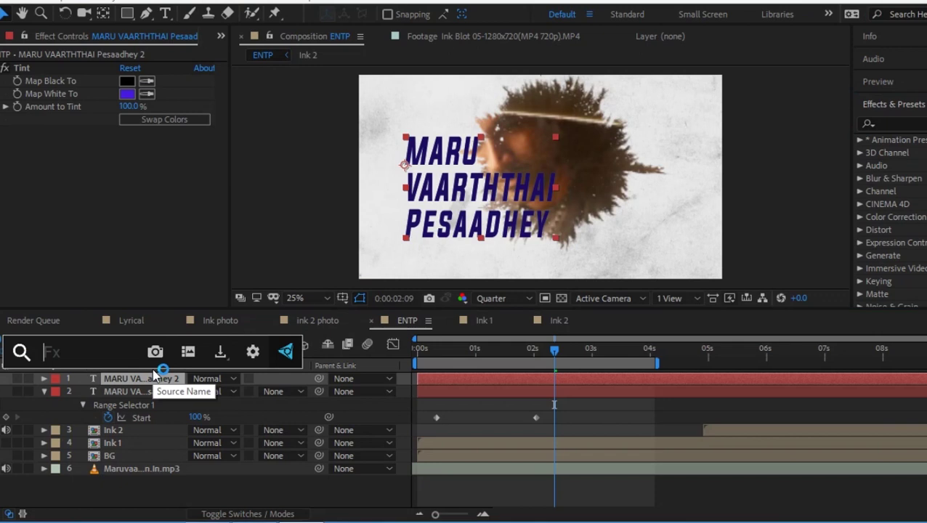
{"action": "type", "text": "lin"}
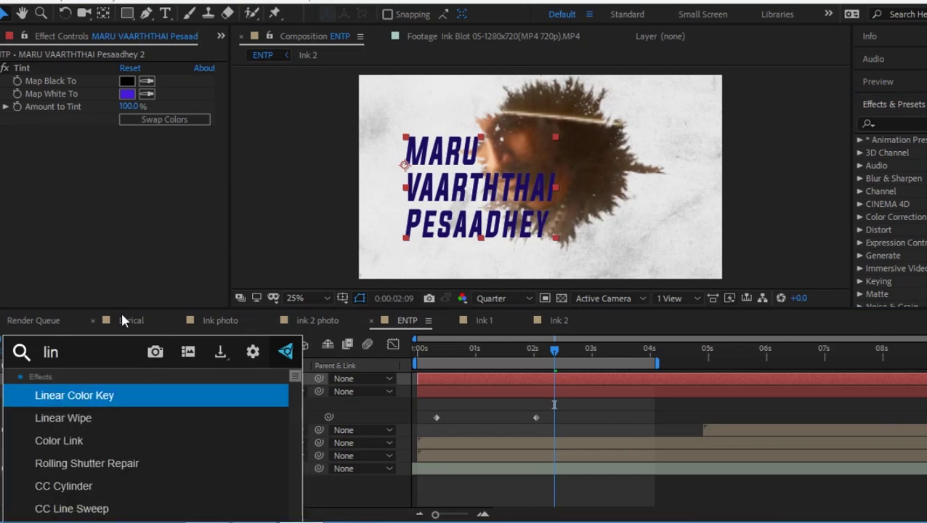
{"action": "left_click", "coordinate": [67, 418]}
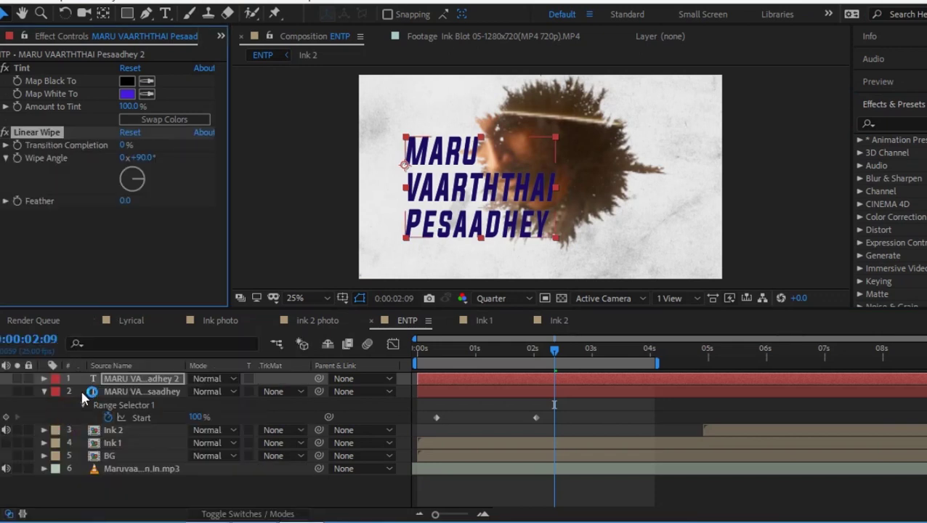
Step: Set the Linear Wipe's angle to -90° and keyframe its Transition Completion at 100% at 0:00:00:08
{"action": "left_click", "coordinate": [145, 157]}
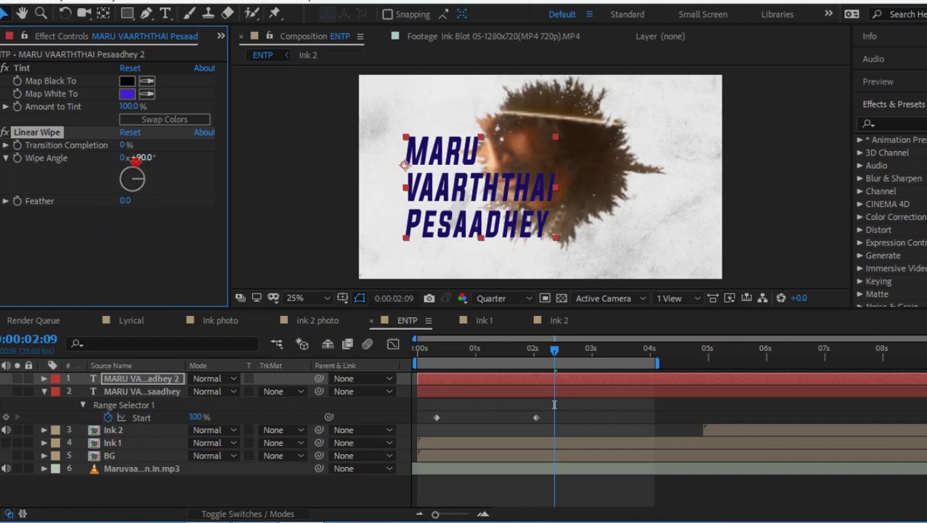
{"action": "key", "text": "Return"}
{"action": "left_click_drag", "start_coordinate": [472, 356], "coordinate": [437, 357]}
{"action": "left_click_drag", "start_coordinate": [125, 145], "coordinate": [167, 148]}
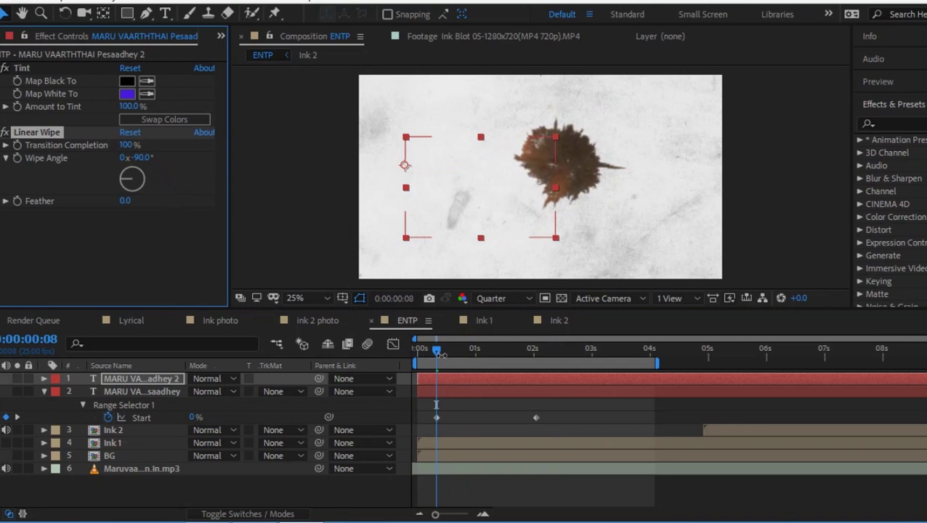
{"action": "mouse_move", "coordinate": [437, 352]}
{"action": "left_mouse_down"}
{"action": "mouse_move", "coordinate": [488, 361]}
{"action": "mouse_move", "coordinate": [436, 356]}
{"action": "left_mouse_up"}
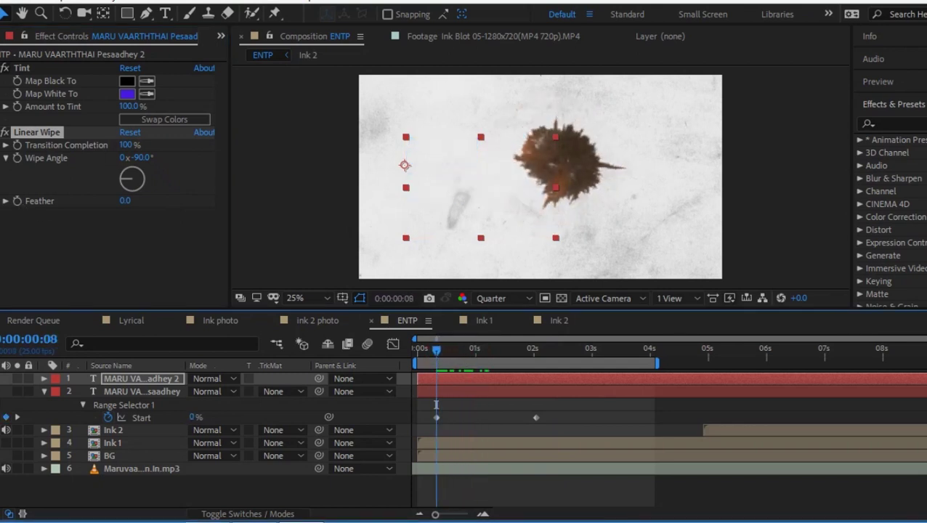
{"action": "left_click", "coordinate": [18, 145]}
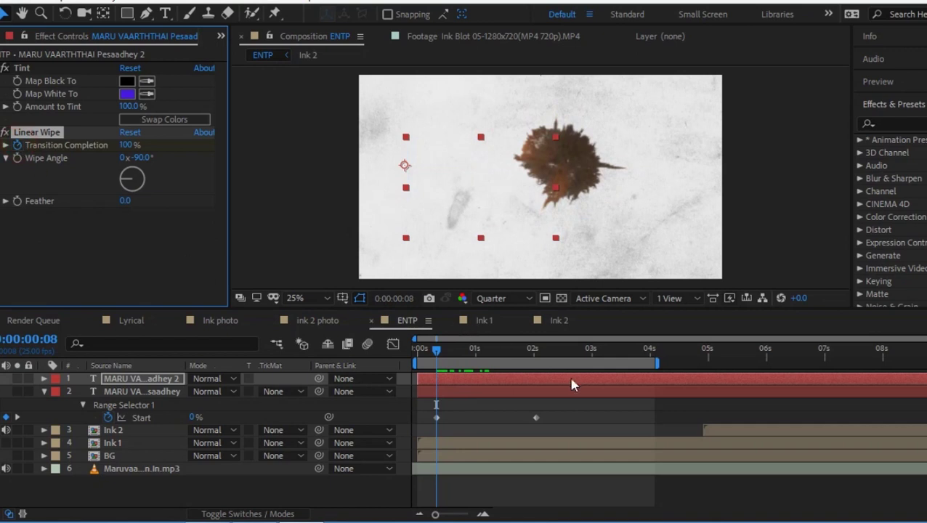
Step: Keyframe Transition Completion at 0% at 0:00:02:24 and play ENTP from the start to check the wipe
{"action": "left_click", "coordinate": [590, 353]}
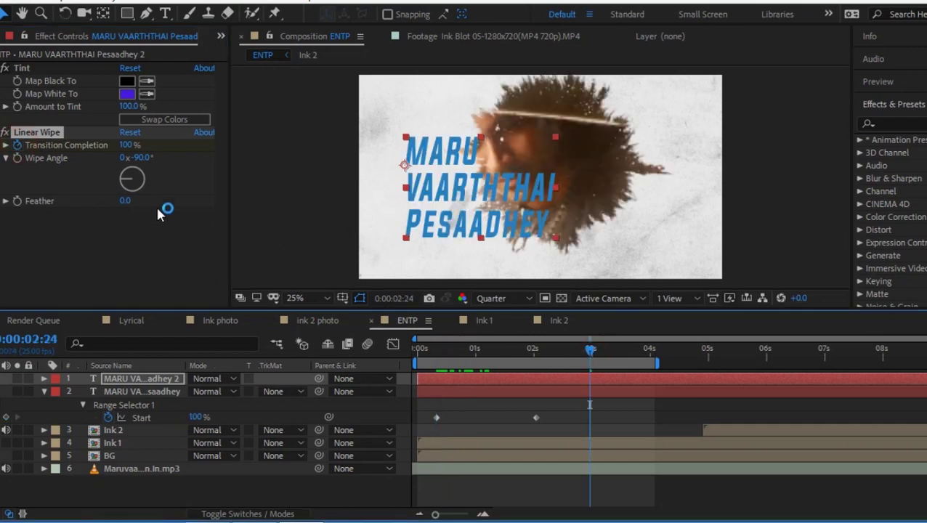
{"action": "left_click", "coordinate": [128, 145]}
{"action": "type", "text": "0"}
{"action": "key", "text": "Return"}
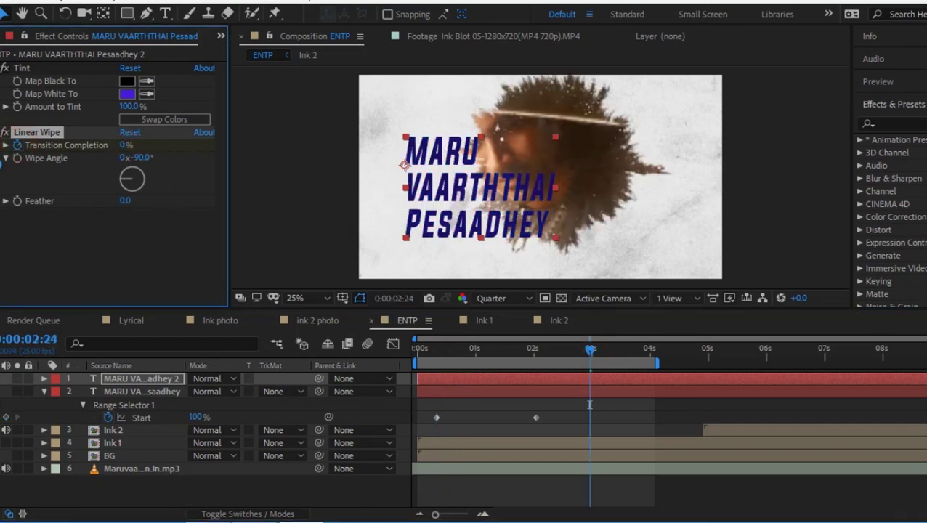
{"action": "left_click_drag", "start_coordinate": [558, 354], "coordinate": [345, 350]}
{"action": "key", "text": "space"}
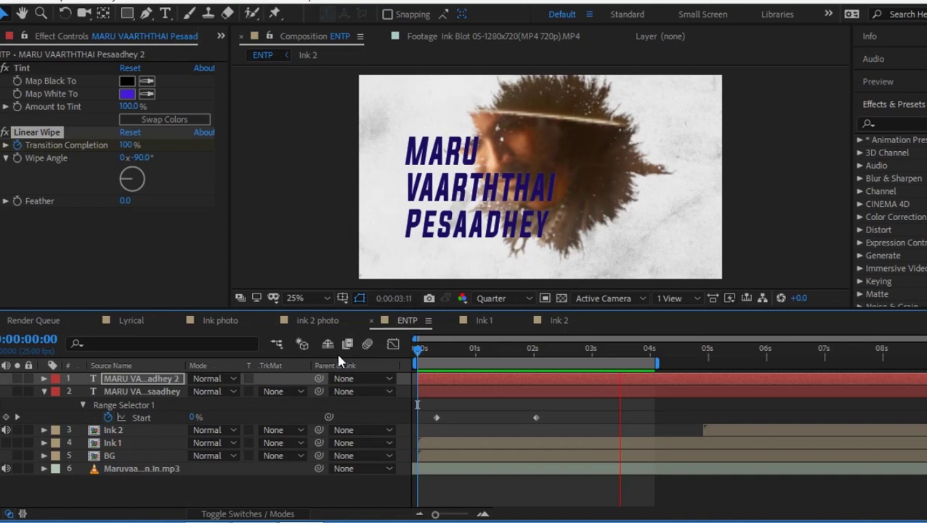
{"action": "key", "text": "space"}
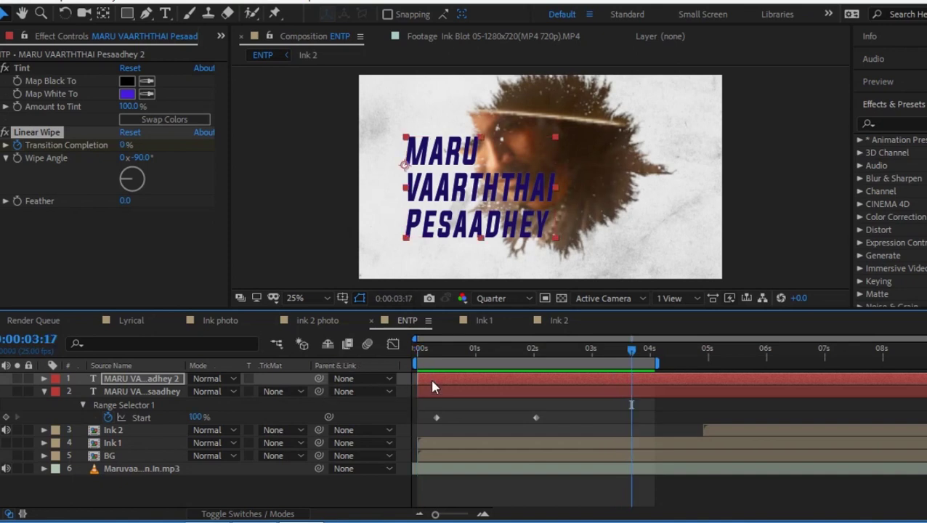
Step: Reveal the duplicate layer's keyframes, move its last Transition Completion keyframe to about 0:00:03:18, and replay the opening
{"action": "key", "text": "u"}
{"action": "left_click_drag", "start_coordinate": [589, 431], "coordinate": [633, 433]}
{"action": "left_click_drag", "start_coordinate": [631, 352], "coordinate": [362, 372]}
{"action": "key", "text": "space"}
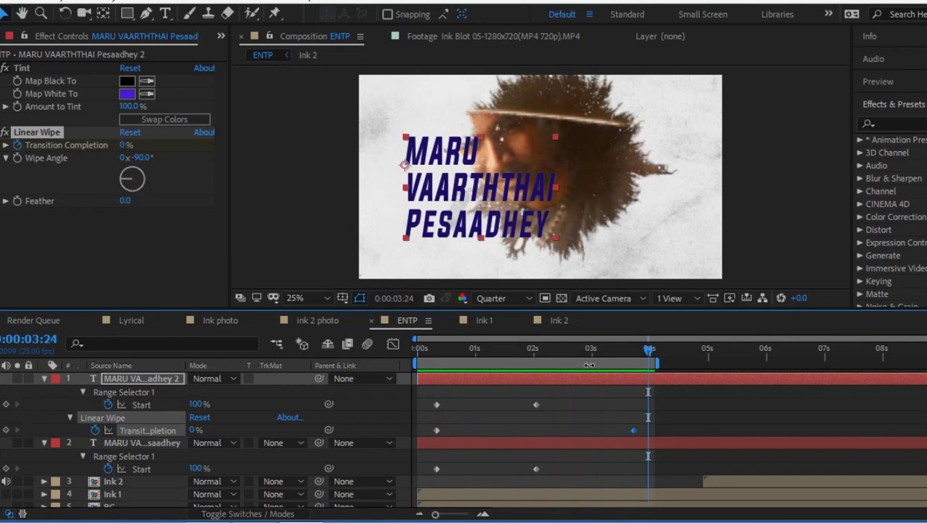
Step: Set the Linear Wipe's Feather to 26, judging the soft edge on a frame in the middle of the wipe
{"action": "left_click", "coordinate": [564, 356]}
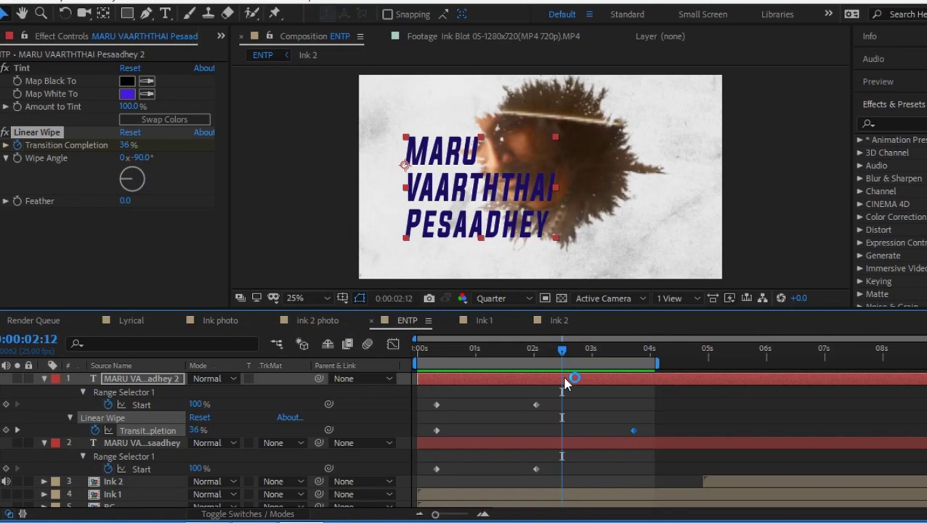
{"action": "left_click", "coordinate": [517, 354]}
{"action": "left_click_drag", "start_coordinate": [126, 201], "coordinate": [155, 198]}
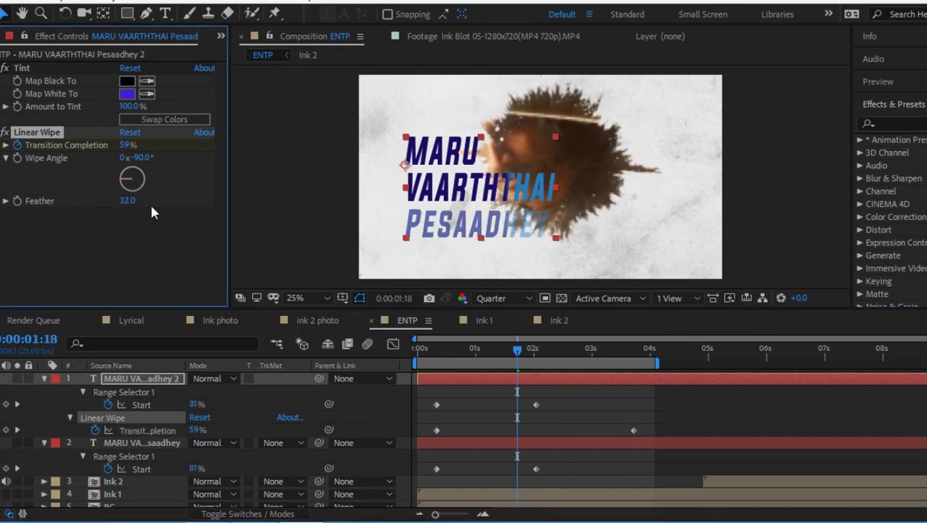
{"action": "left_click", "coordinate": [154, 243]}
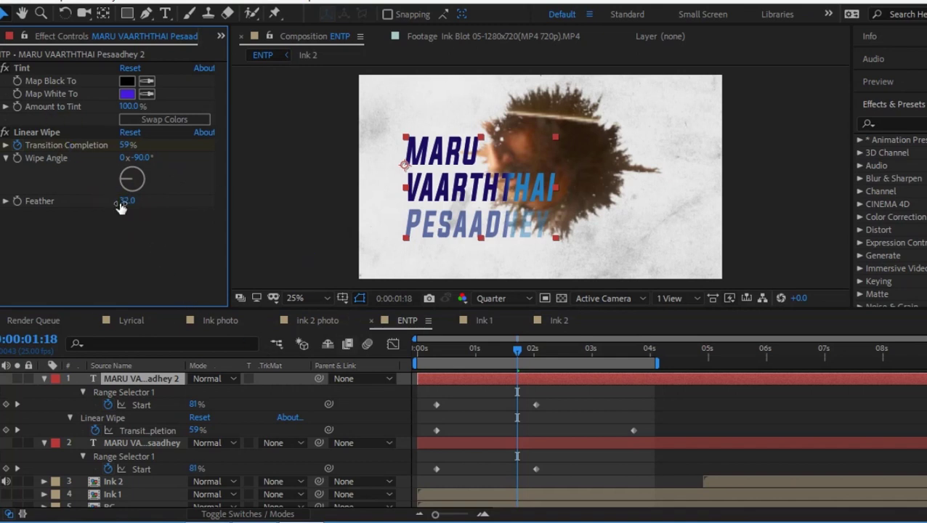
{"action": "left_click_drag", "start_coordinate": [120, 201], "coordinate": [115, 200]}
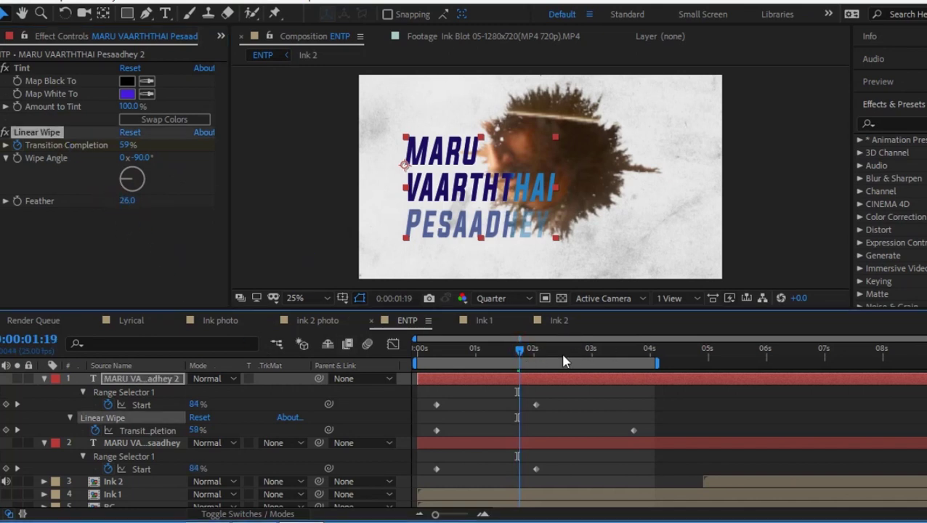
Step: Check the end of the wipe around 0:00:02:22 and collapse the properties of both MARU VAARTHTHAI text layers
{"action": "left_click_drag", "start_coordinate": [520, 353], "coordinate": [584, 354]}
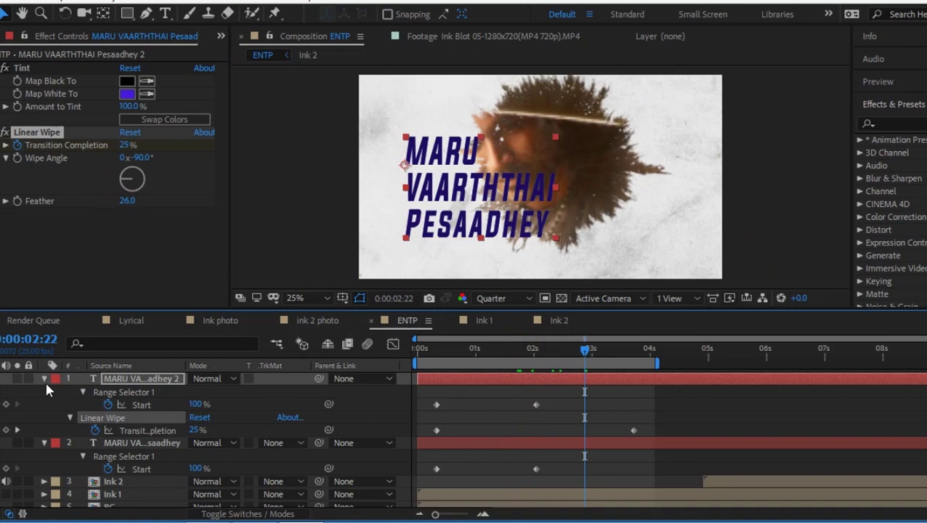
{"action": "left_click", "coordinate": [43, 379]}
{"action": "left_click", "coordinate": [43, 392]}
{"action": "left_click", "coordinate": [133, 476]}
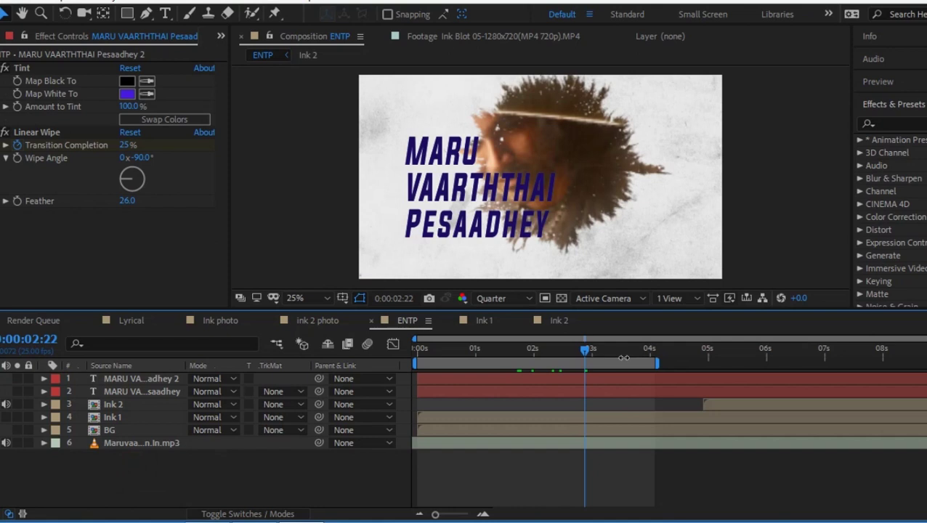
Step: Preview the end of the first lyric, park the playhead at 0:00:04:03, and move the work area to start near 0:00:04:00
{"action": "left_click_drag", "start_coordinate": [614, 358], "coordinate": [707, 357]}
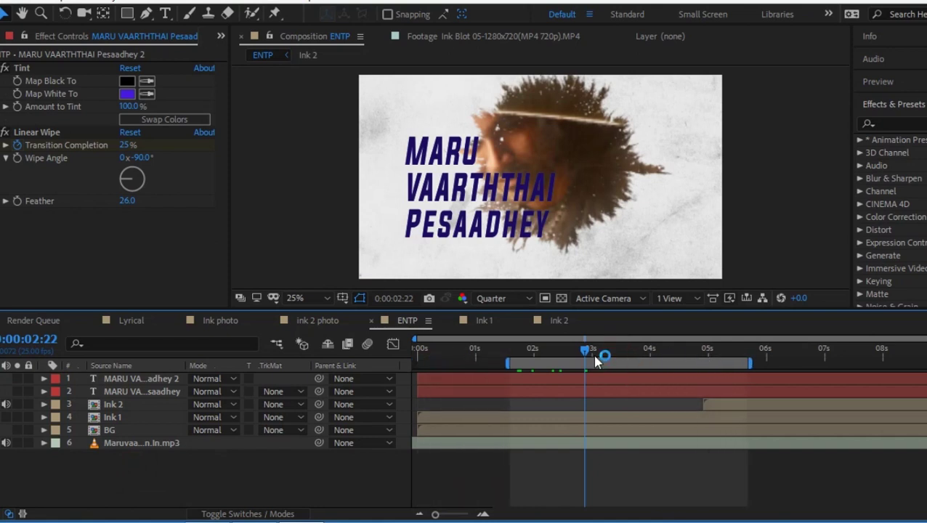
{"action": "left_click_drag", "start_coordinate": [621, 366], "coordinate": [652, 365]}
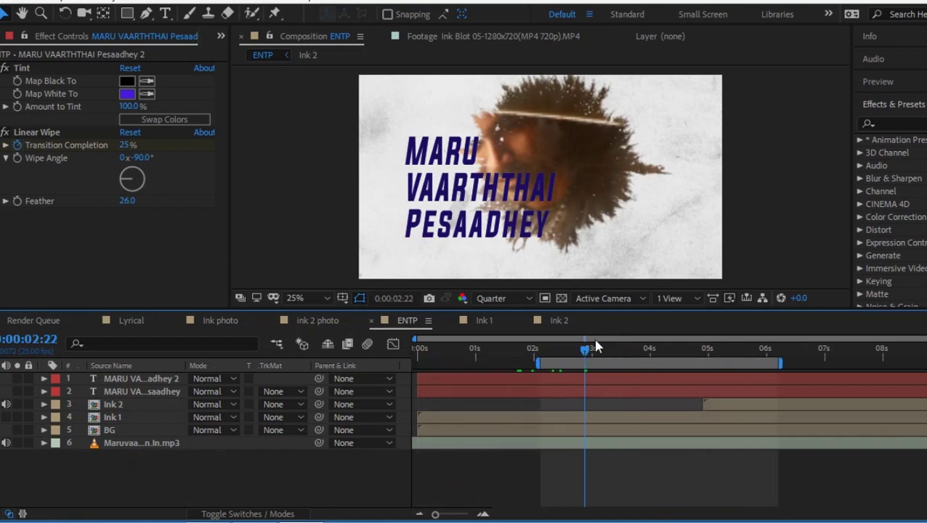
{"action": "left_click_drag", "start_coordinate": [580, 354], "coordinate": [574, 356]}
{"action": "key", "text": "space"}
{"action": "left_click", "coordinate": [660, 352]}
{"action": "left_click", "coordinate": [657, 349]}
{"action": "left_click_drag", "start_coordinate": [686, 362], "coordinate": [794, 362]}
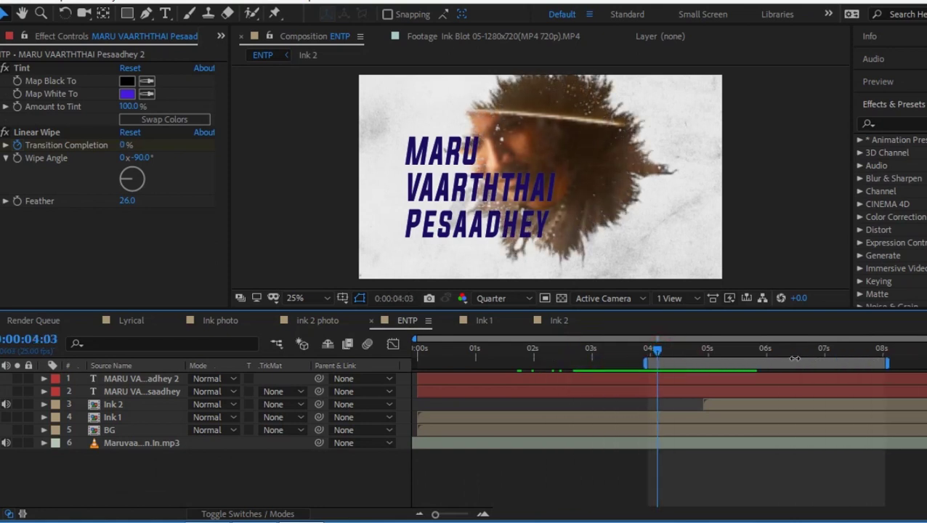
Step: Duplicate both MARU VAARTHTHAI text layers and stack the two copies together above the originals
{"action": "left_click", "coordinate": [162, 473]}
{"action": "left_click", "coordinate": [167, 393]}
{"action": "left_click", "coordinate": [170, 379], "text": "shift"}
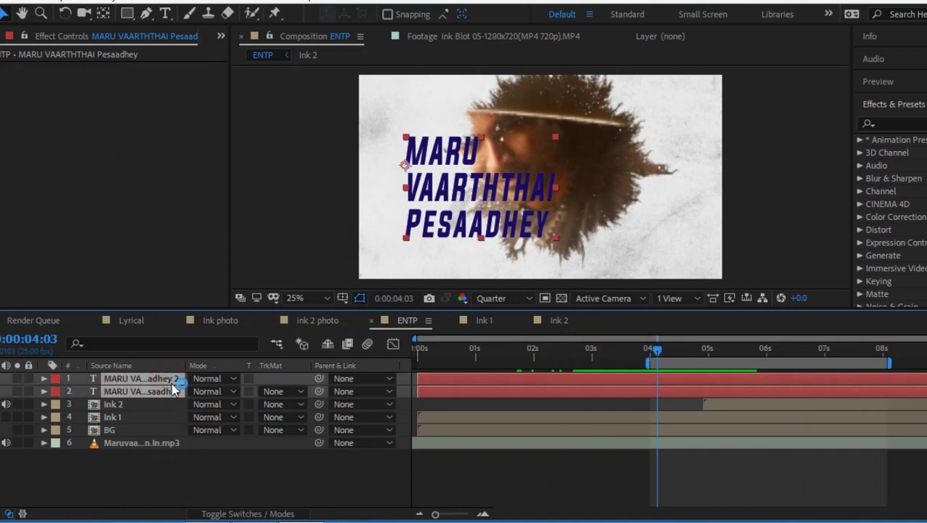
{"action": "left_click", "coordinate": [25, 4]}
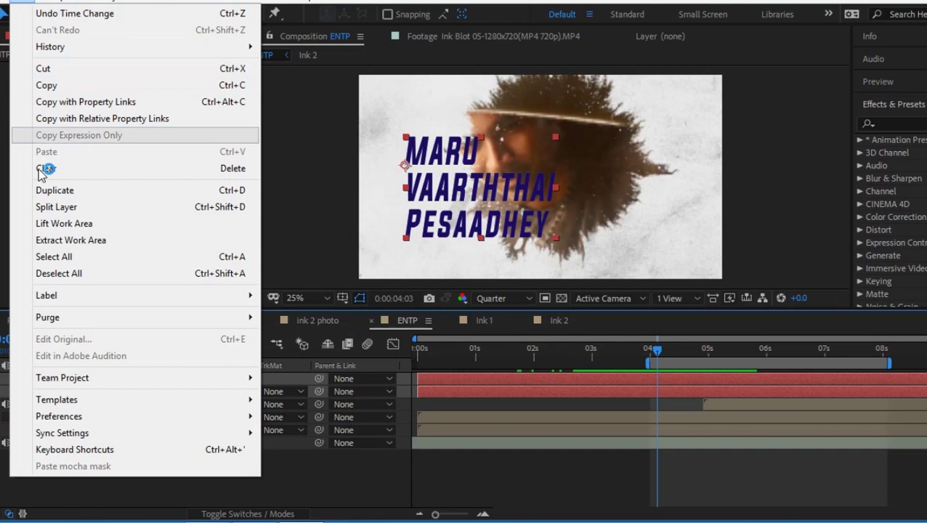
{"action": "left_click", "coordinate": [51, 190]}
{"action": "left_click_drag", "start_coordinate": [125, 410], "coordinate": [138, 394]}
{"action": "left_click", "coordinate": [186, 487]}
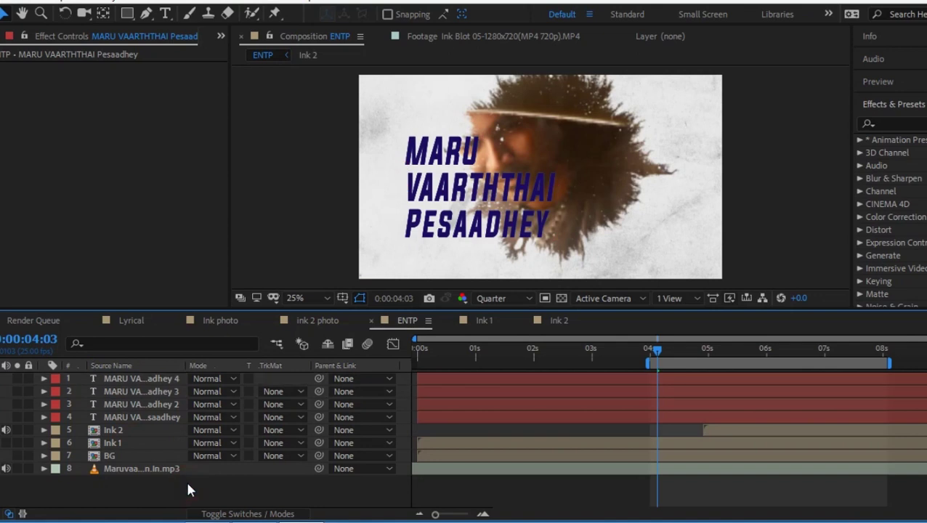
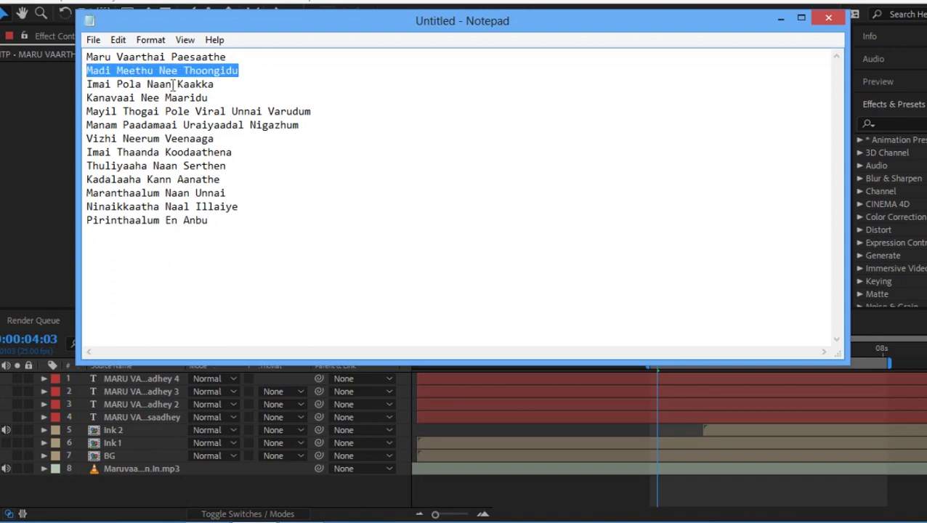
Step: Replace the text of both duplicated lyric layers with "Madi Meethu Nee Thoongidu" from the Notepad lyrics
{"action": "left_click", "coordinate": [131, 483]}
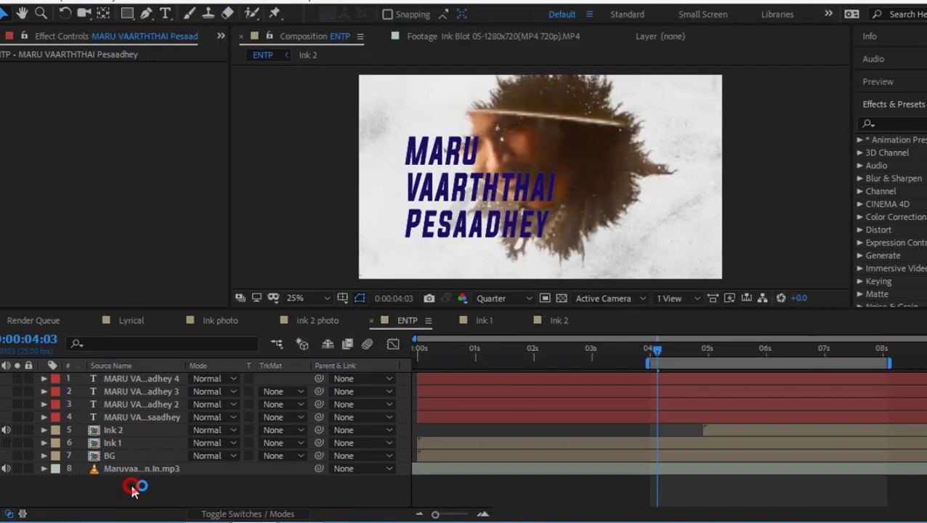
{"action": "double_click", "coordinate": [145, 394]}
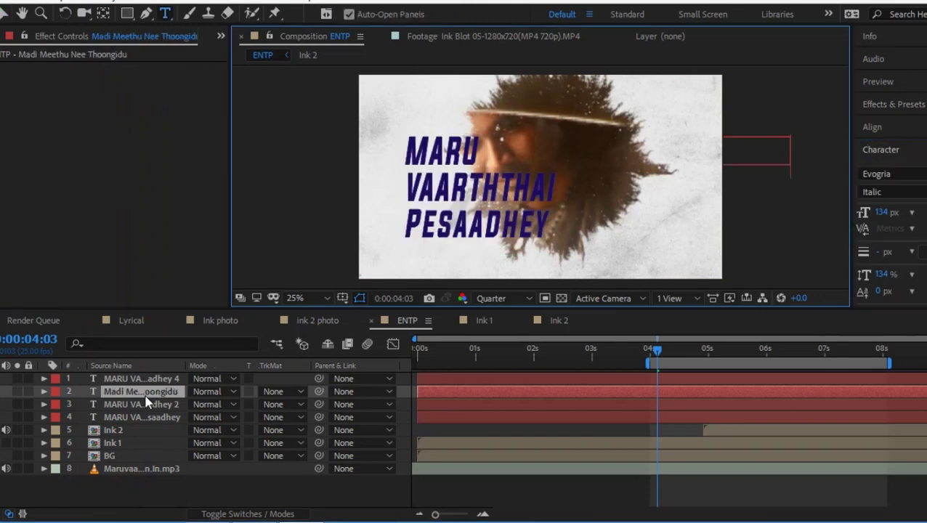
{"action": "type", "text": "Madi Meethu Nee Thoongidu"}
{"action": "double_click", "coordinate": [144, 378]}
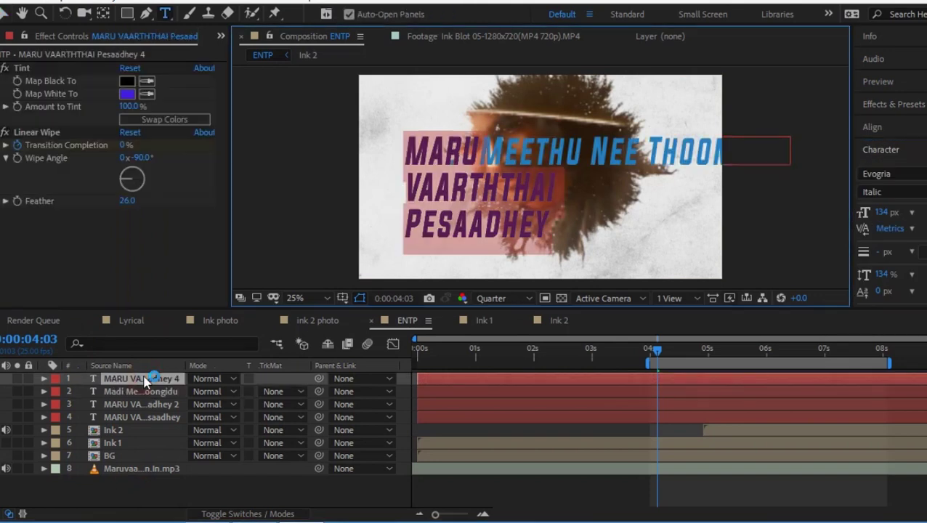
{"action": "type", "text": "Madi Meethu Nee Thoongidu"}
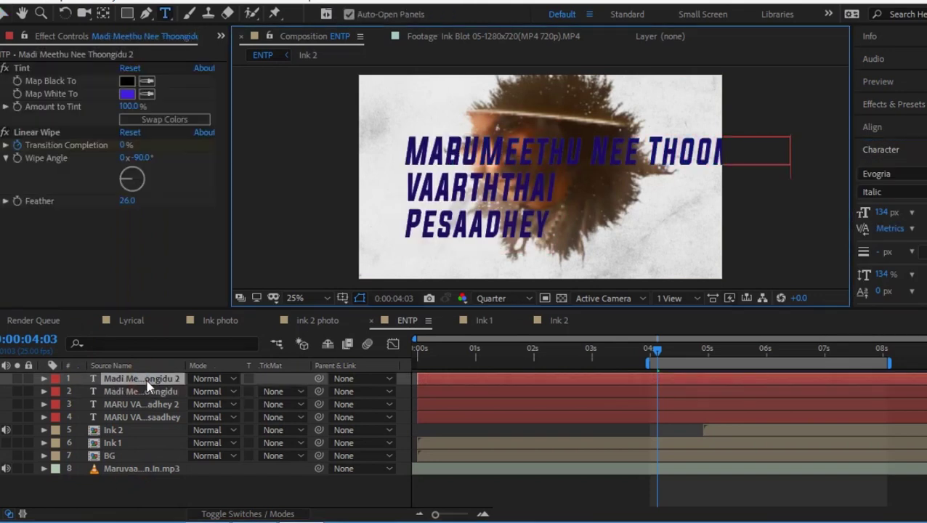
{"action": "left_click", "coordinate": [162, 484]}
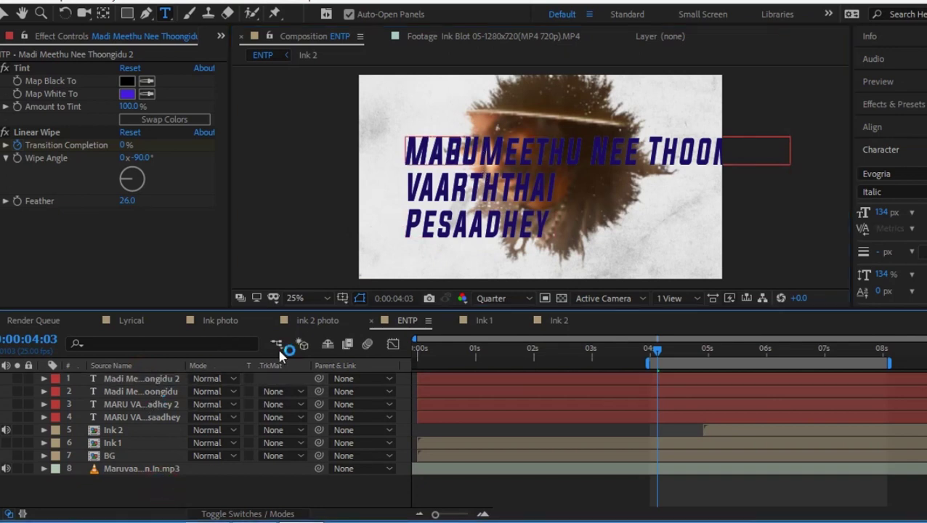
Step: Trim both original MARU VAARTHTHAI layers so they end at 0:00:04:00
{"action": "left_click", "coordinate": [131, 394]}
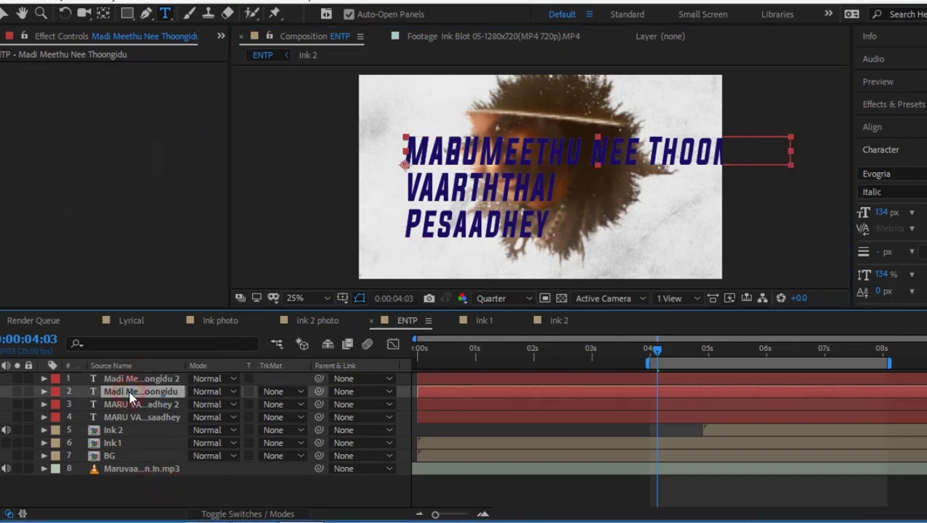
{"action": "left_click", "coordinate": [651, 352]}
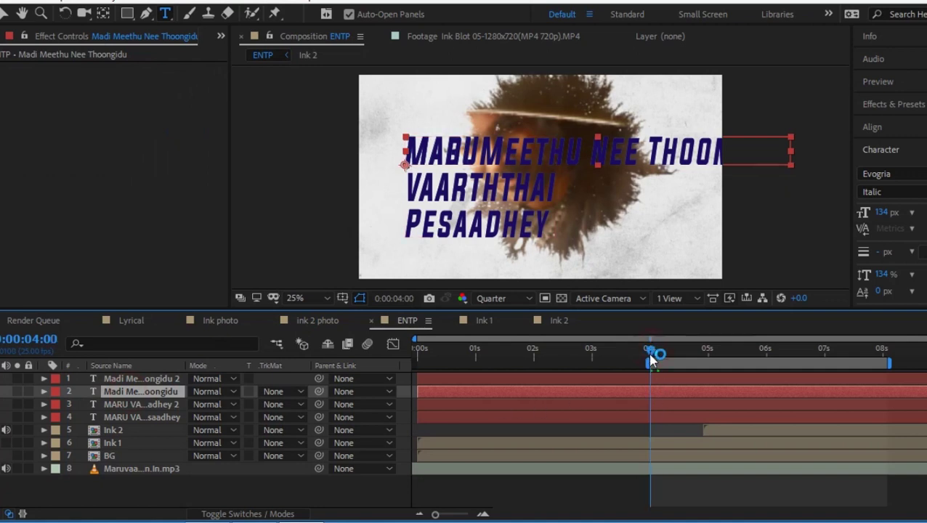
{"action": "left_click", "coordinate": [177, 404]}
{"action": "left_click", "coordinate": [174, 418], "text": "shift"}
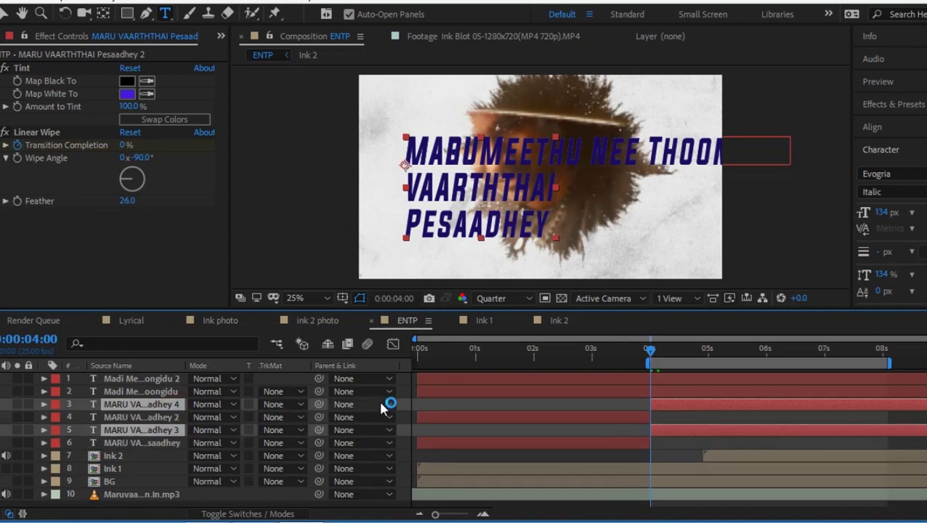
{"action": "key", "text": "alt+bracketright"}
Step: Move both Madi Meethu layers to start at about 0:00:04:00 and play from 0:00:03:22
{"action": "left_click", "coordinate": [556, 379]}
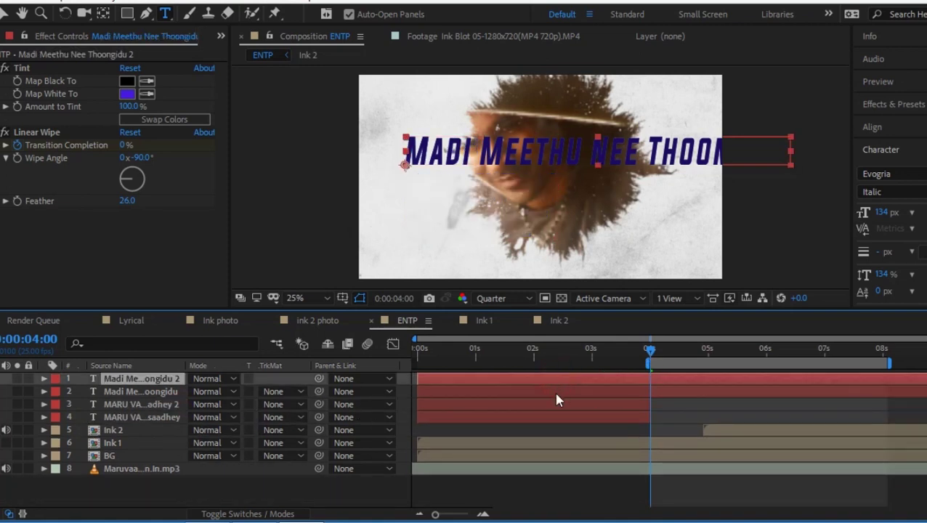
{"action": "left_click", "coordinate": [552, 393], "text": "shift"}
{"action": "left_click_drag", "start_coordinate": [510, 393], "coordinate": [726, 397]}
{"action": "left_click_drag", "start_coordinate": [668, 399], "coordinate": [684, 399]}
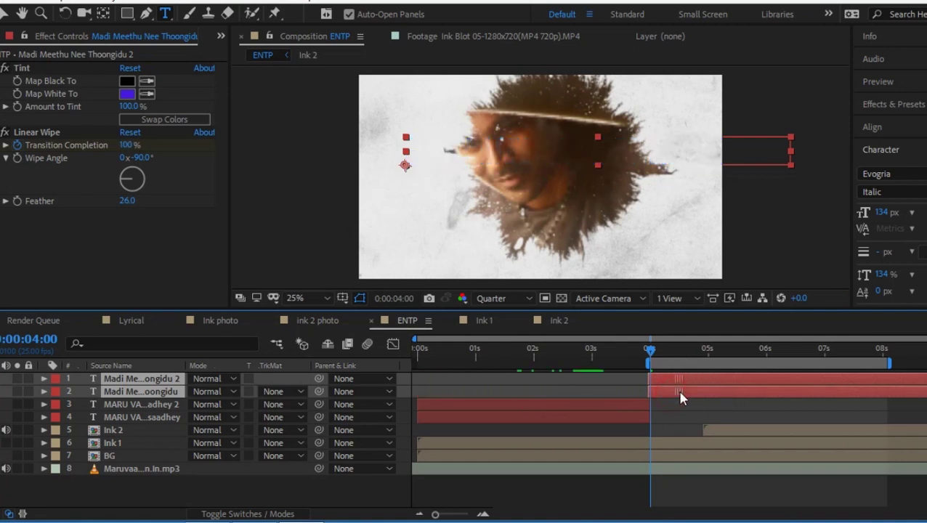
{"action": "left_click", "coordinate": [645, 356]}
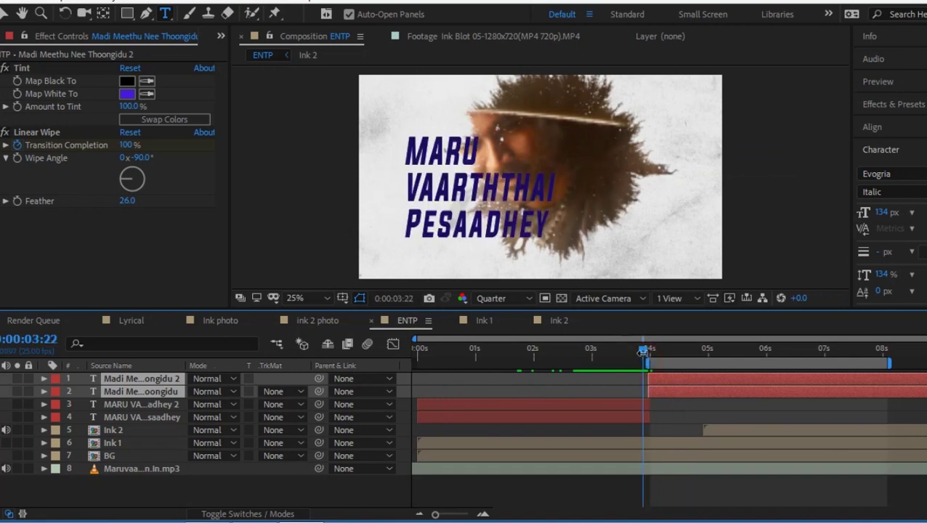
{"action": "key", "text": "space"}
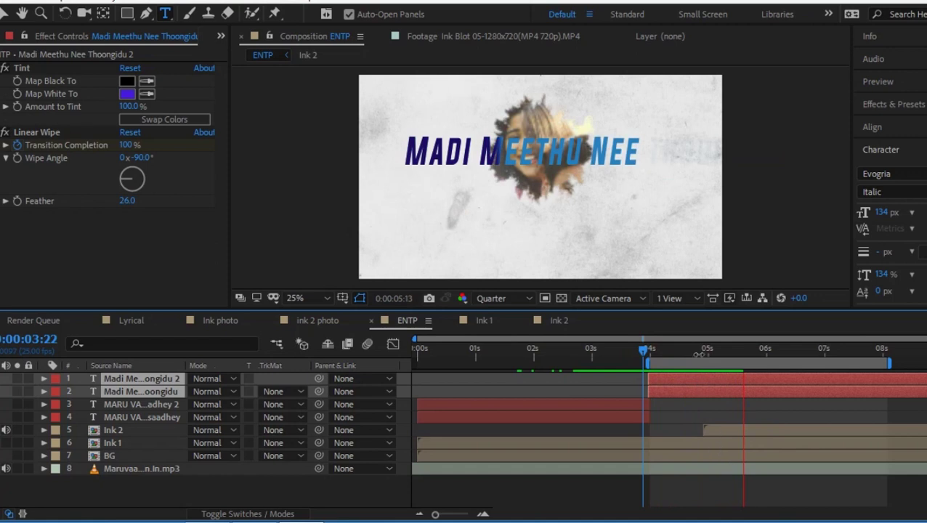
Step: At 0:00:05:19, break the lower Madi Meethu layer's text into two lines before "Nee Thoongidu"
{"action": "left_click_drag", "start_coordinate": [705, 354], "coordinate": [752, 354]}
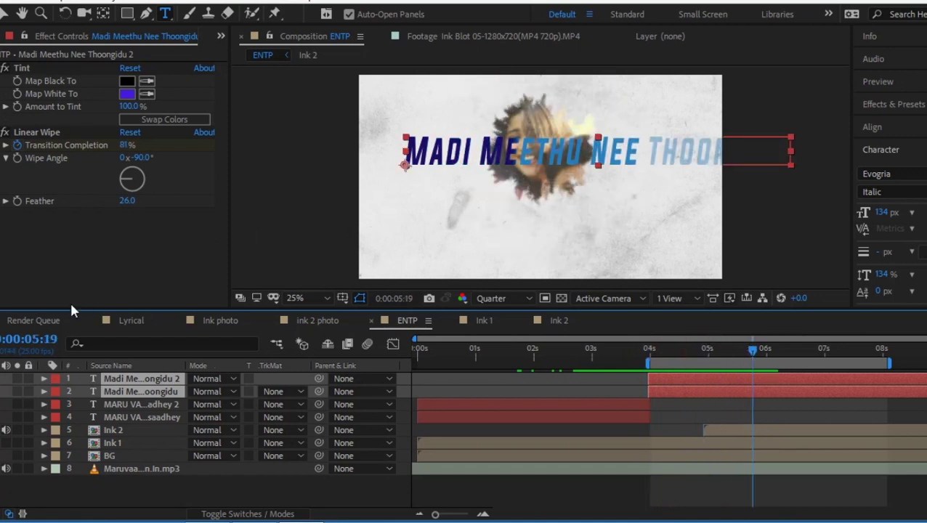
{"action": "left_click", "coordinate": [159, 393]}
{"action": "left_click", "coordinate": [157, 394]}
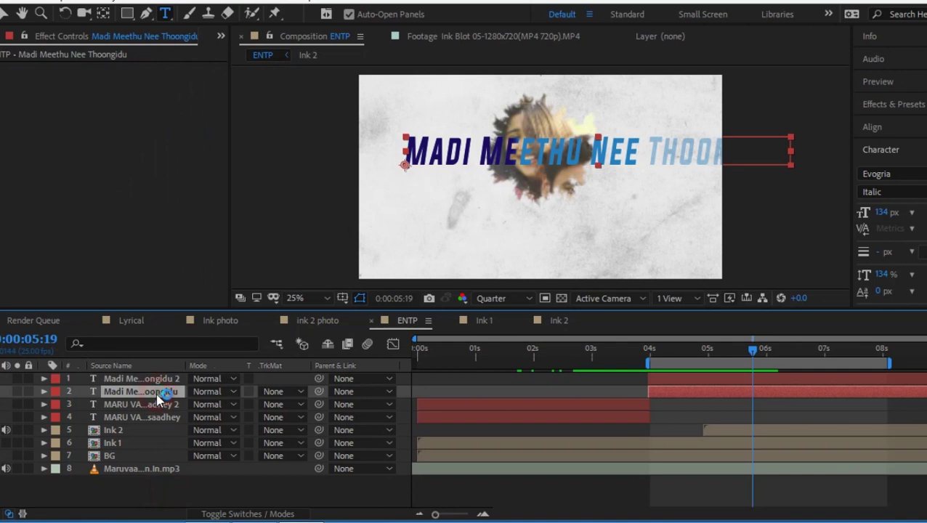
{"action": "double_click", "coordinate": [158, 393]}
{"action": "key", "text": "Right"}
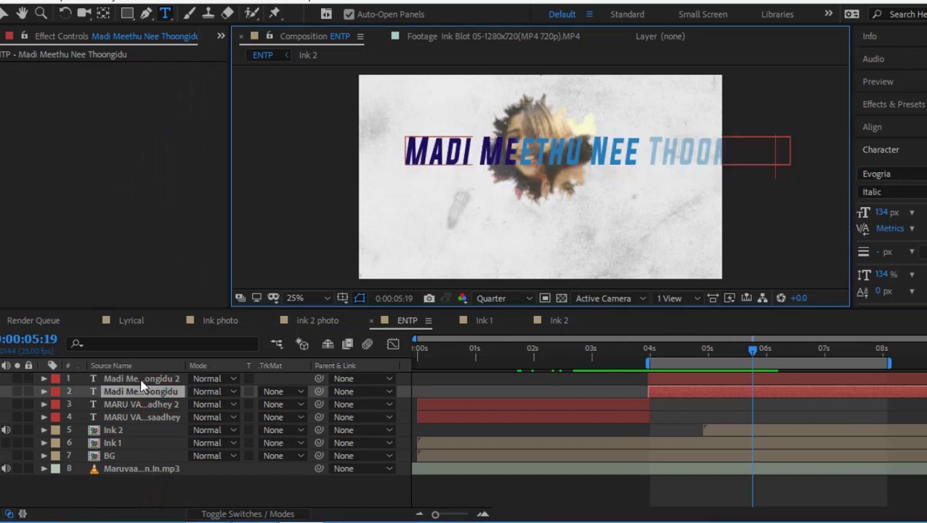
{"action": "key", "text": "Left"}
{"action": "key", "text": "Left"}
{"action": "key", "text": "Return"}
Step: At 0:00:07:01, add the same line break before "Nee Thoongidu" in the tinted upper Madi Meethu layer
{"action": "left_click", "coordinate": [143, 379]}
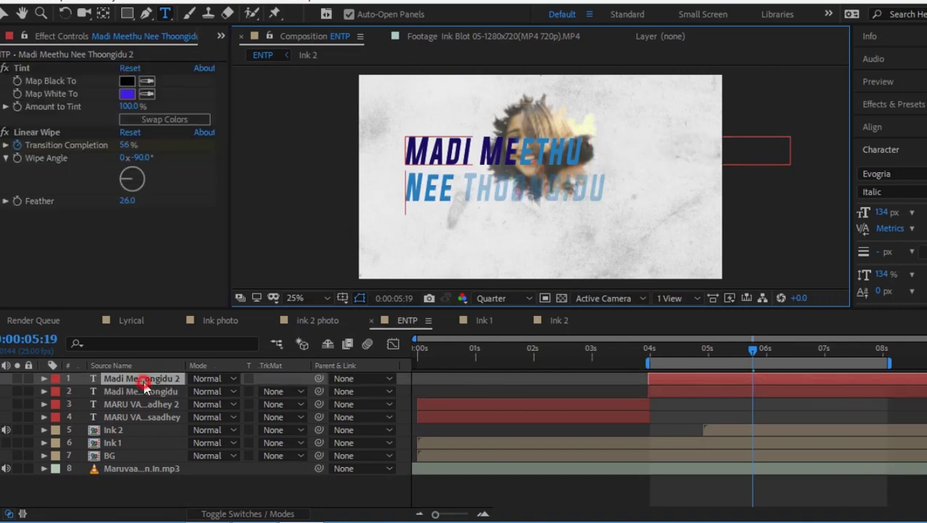
{"action": "left_click", "coordinate": [827, 354]}
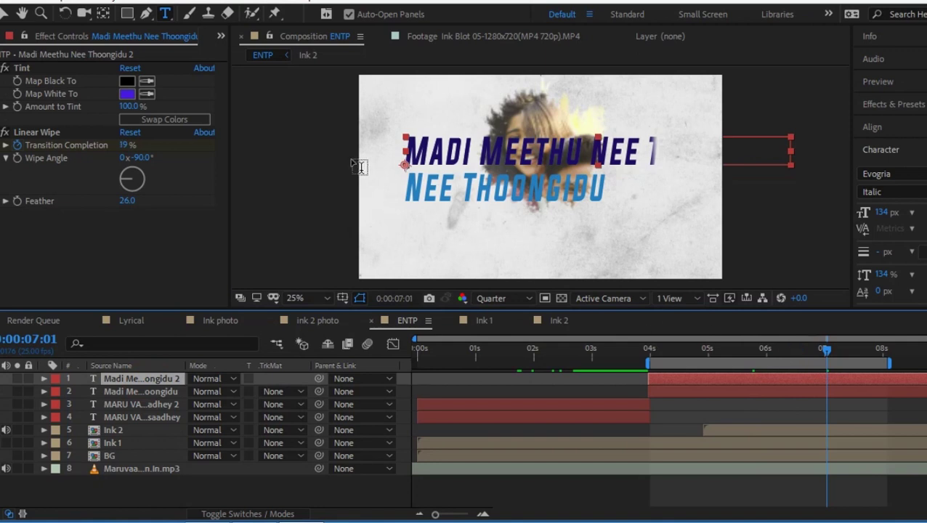
{"action": "double_click", "coordinate": [167, 379]}
{"action": "key", "text": "Right"}
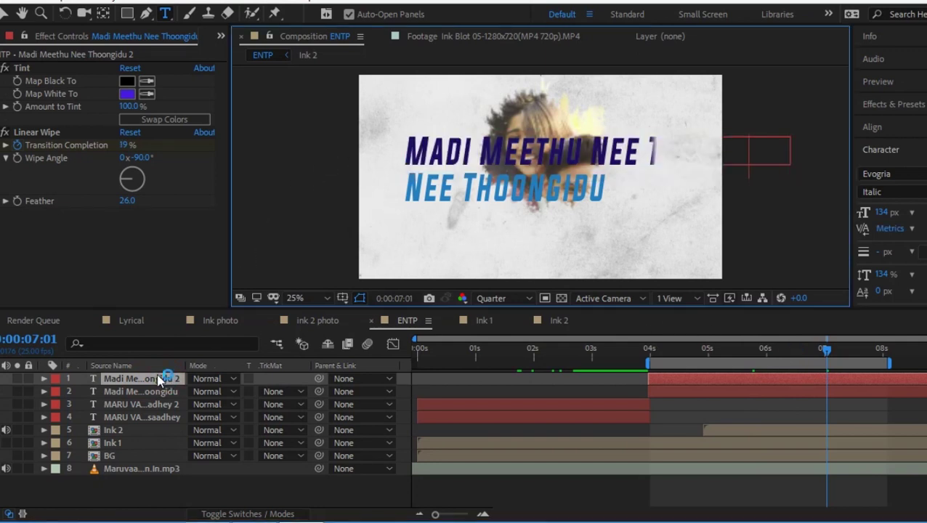
{"action": "key", "text": "Left"}
{"action": "key", "text": "Left"}
{"action": "key", "text": "Left"}
{"action": "key", "text": "Left"}
{"action": "key", "text": "Left"}
{"action": "key", "text": "Left"}
{"action": "key", "text": "Return"}
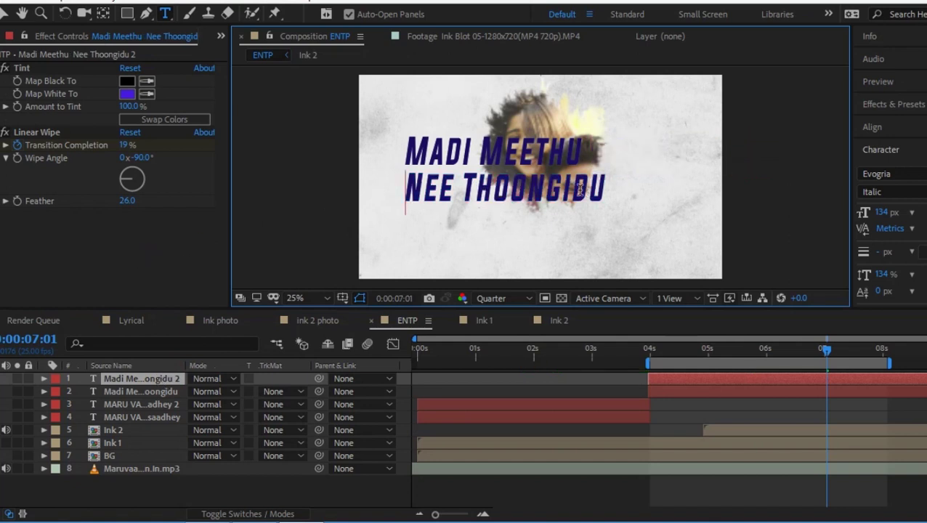
Step: Select both Madi Meethu layers and move their text slightly down and toward the frame's left edge
{"action": "left_click", "coordinate": [149, 391], "text": "shift"}
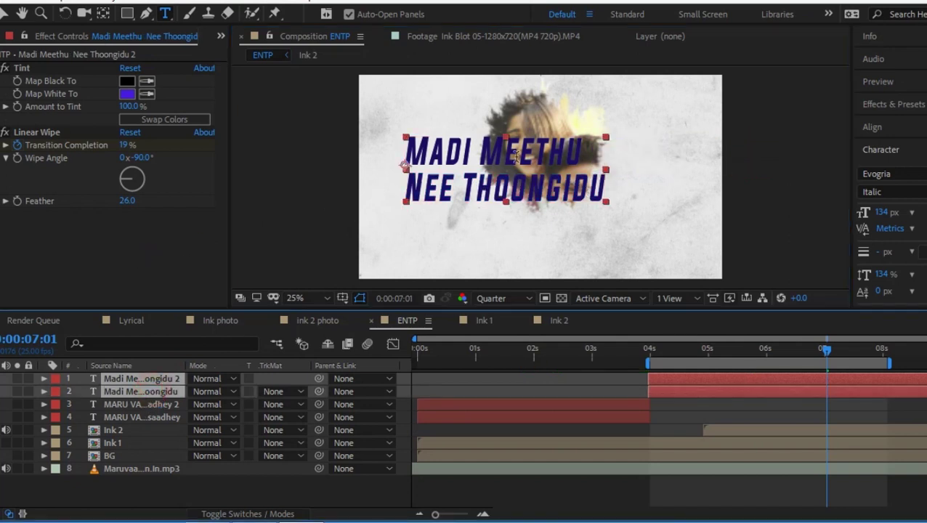
{"action": "key", "text": "v"}
{"action": "left_click_drag", "start_coordinate": [519, 151], "coordinate": [492, 170]}
{"action": "left_click", "coordinate": [824, 365]}
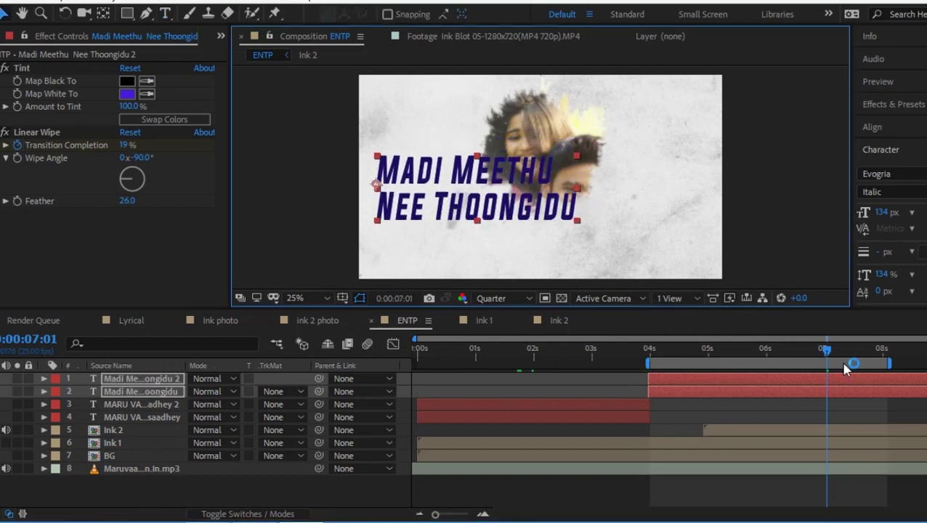
Step: Split both Madi Meethu layers at 0:00:07:08 and stack the two new pieces together above the earlier ones
{"action": "left_click_drag", "start_coordinate": [777, 349], "coordinate": [851, 395]}
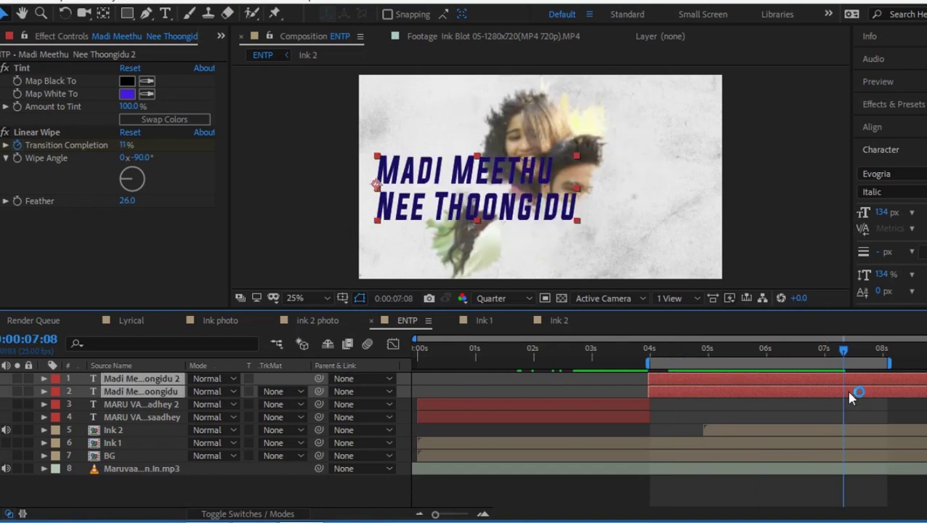
{"action": "key", "text": "ctrl+shift+d"}
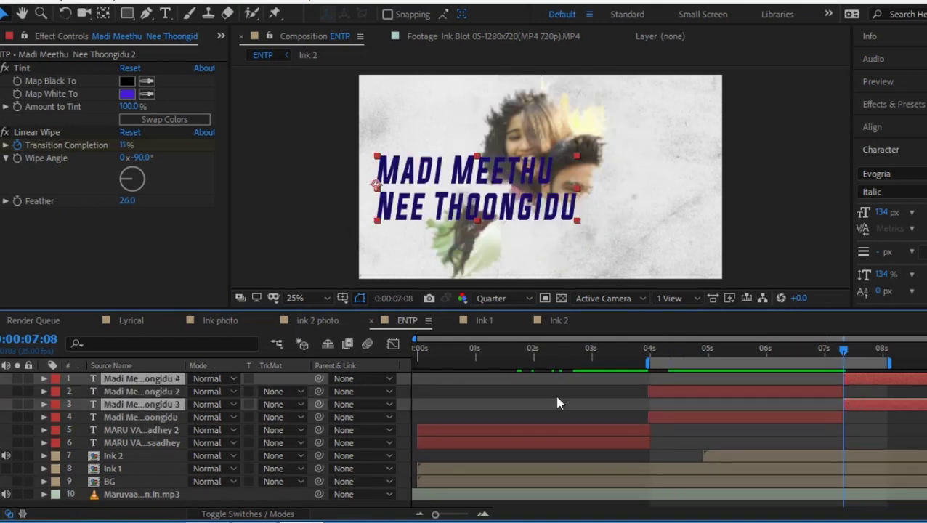
{"action": "left_click_drag", "start_coordinate": [142, 411], "coordinate": [152, 392]}
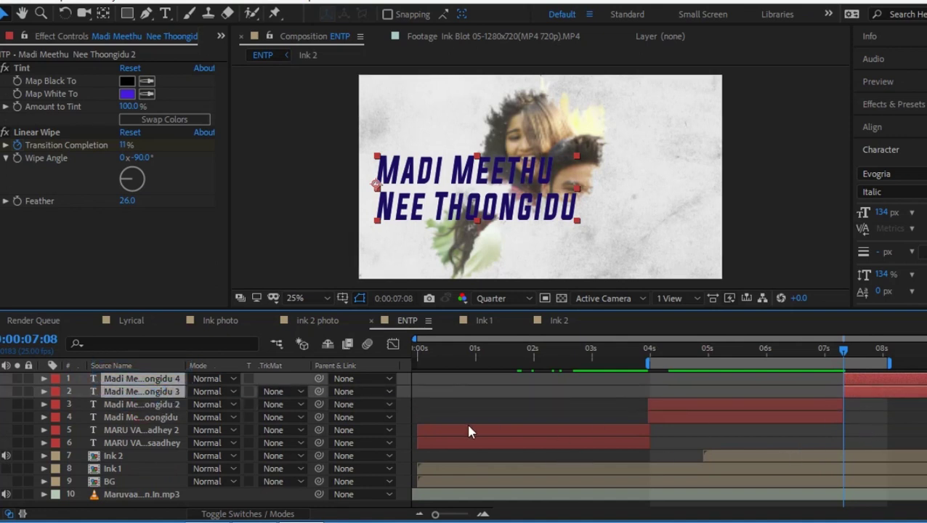
Step: Switch to Notepad, copy the lyric line "Imai Pola Naan Kaakka", and return to the ENTP composition
{"action": "key", "text": "alt+Tab"}
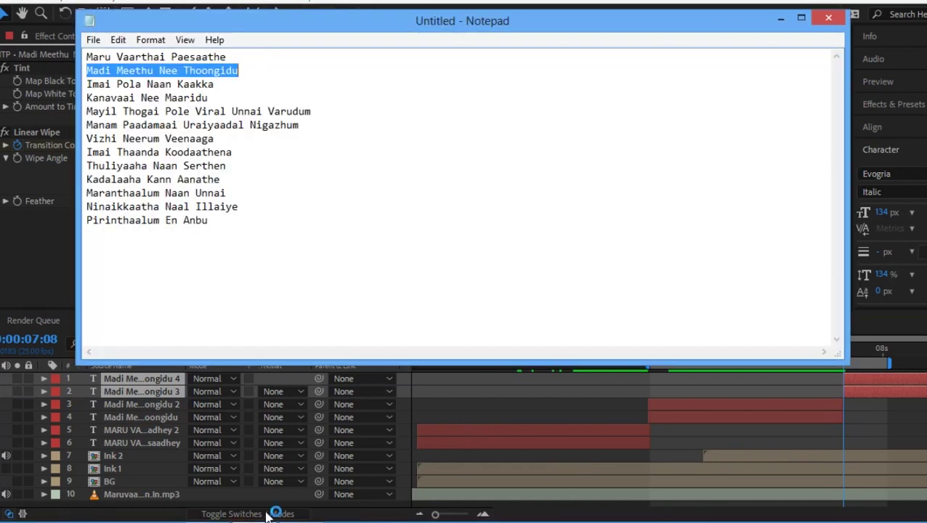
{"action": "left_click_drag", "start_coordinate": [216, 84], "coordinate": [87, 84]}
{"action": "right_click", "coordinate": [128, 91]}
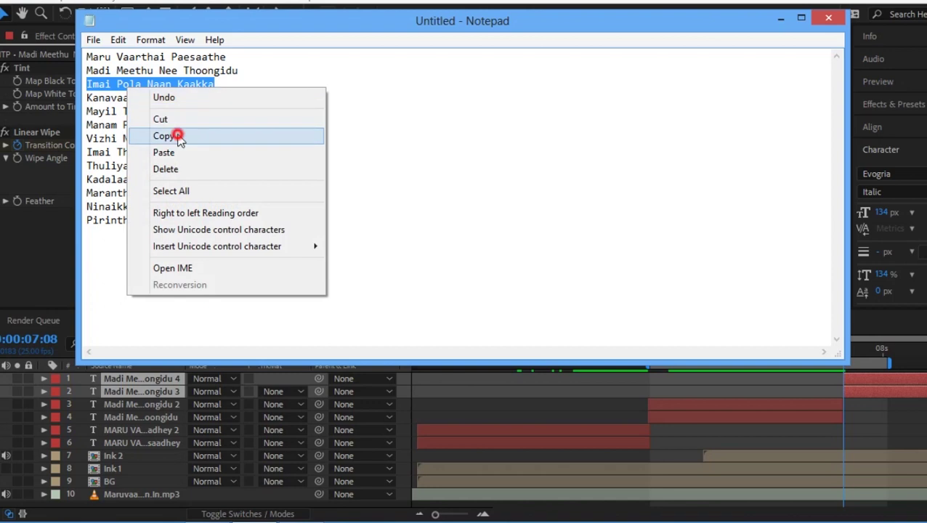
{"action": "left_click", "coordinate": [181, 138]}
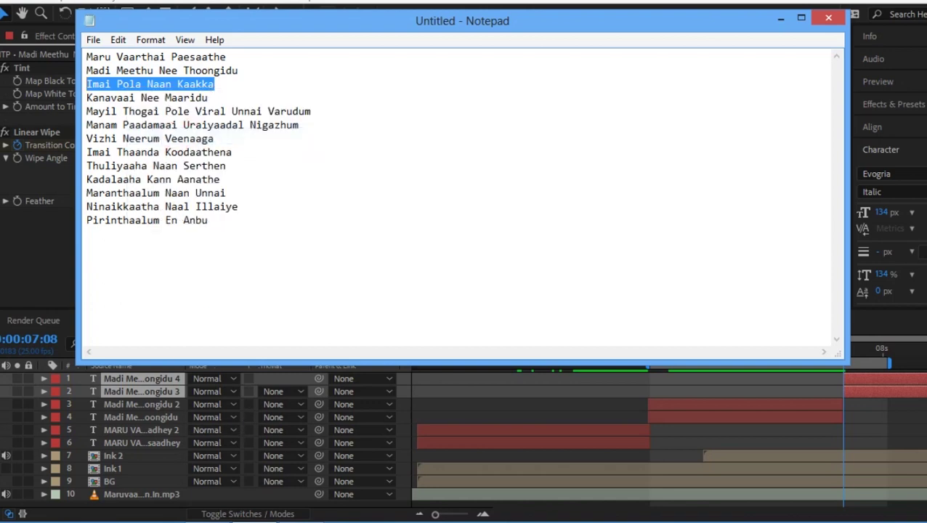
{"action": "left_click", "coordinate": [778, 20]}
{"action": "left_click", "coordinate": [479, 411]}
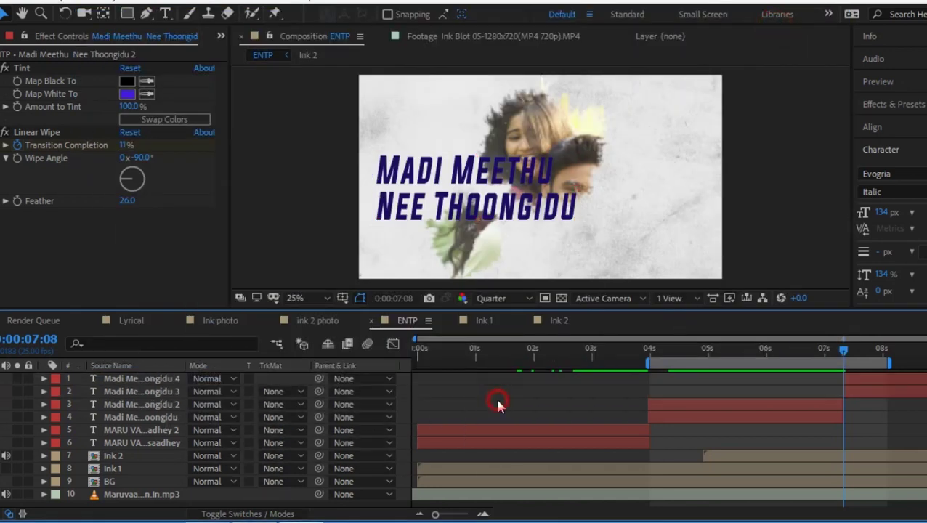
Step: Replace the text of the two topmost Madi Meethu layers with the copied line "Imai Pola Naan Kaakka"
{"action": "double_click", "coordinate": [154, 393]}
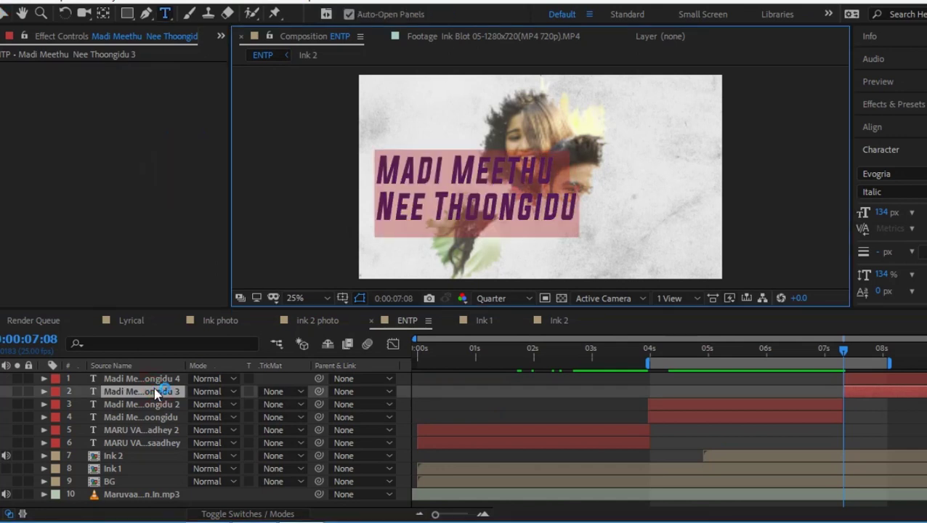
{"action": "key", "text": "ctrl+v"}
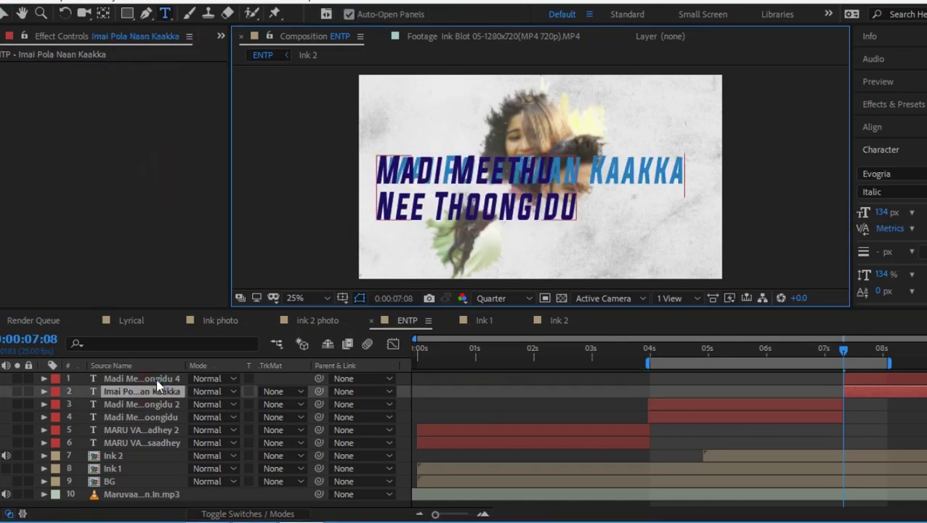
{"action": "left_click", "coordinate": [156, 381]}
{"action": "double_click", "coordinate": [156, 381]}
{"action": "key", "text": "ctrl+v"}
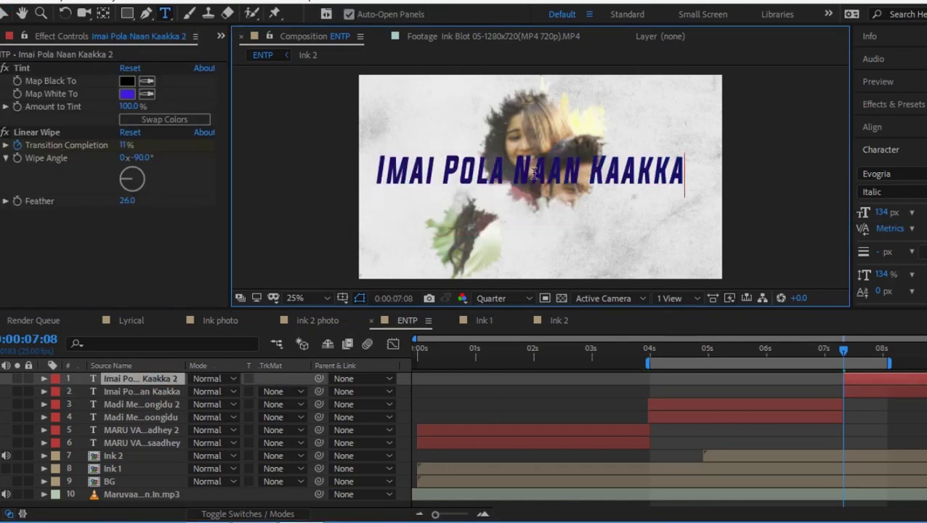
Step: Break the text into two lines before "Naan Kaakka" in both Imai Pola layers
{"action": "left_click", "coordinate": [517, 168]}
{"action": "key", "text": "Return"}
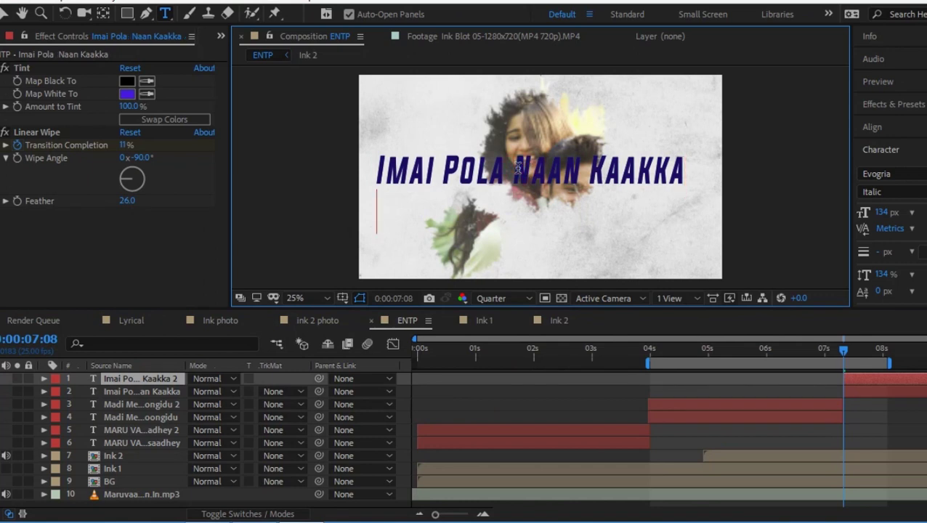
{"action": "double_click", "coordinate": [156, 391]}
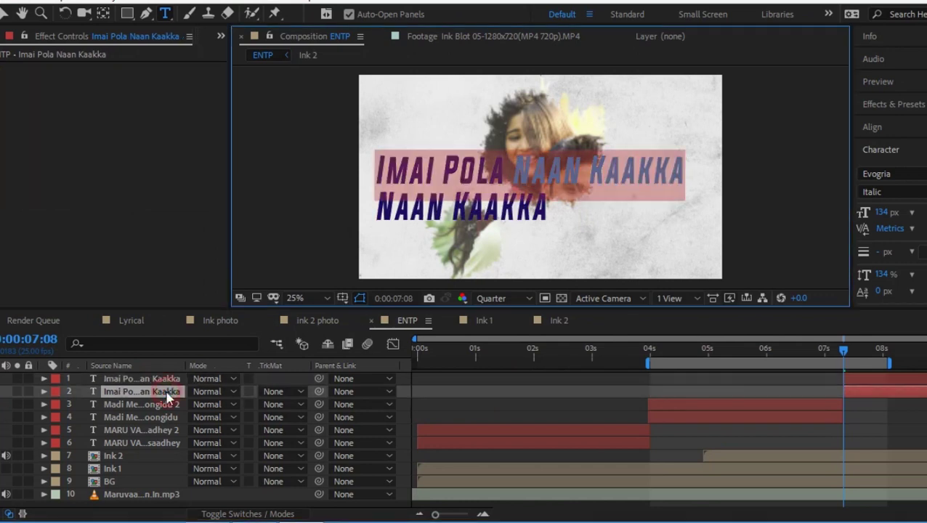
{"action": "left_click", "coordinate": [517, 169]}
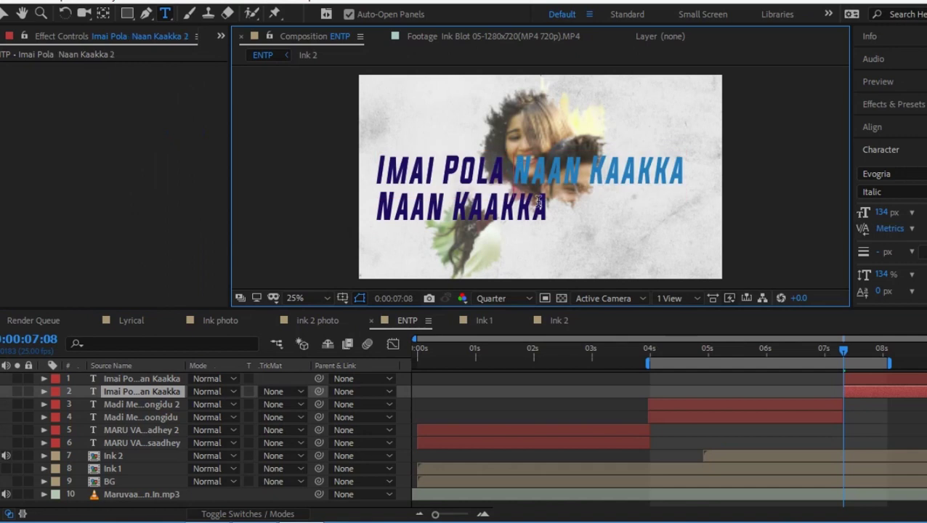
{"action": "key", "text": "Return"}
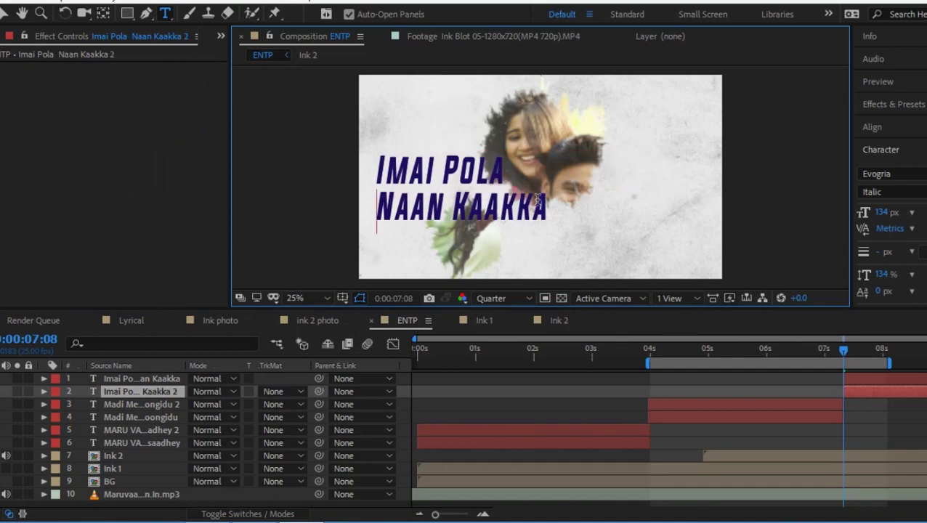
Step: Shift the work area to start at 0:00:07:08, where the Imai Pola layers begin, and preview that section
{"action": "left_click", "coordinate": [876, 429]}
{"action": "left_click_drag", "start_coordinate": [881, 363], "coordinate": [926, 363]}
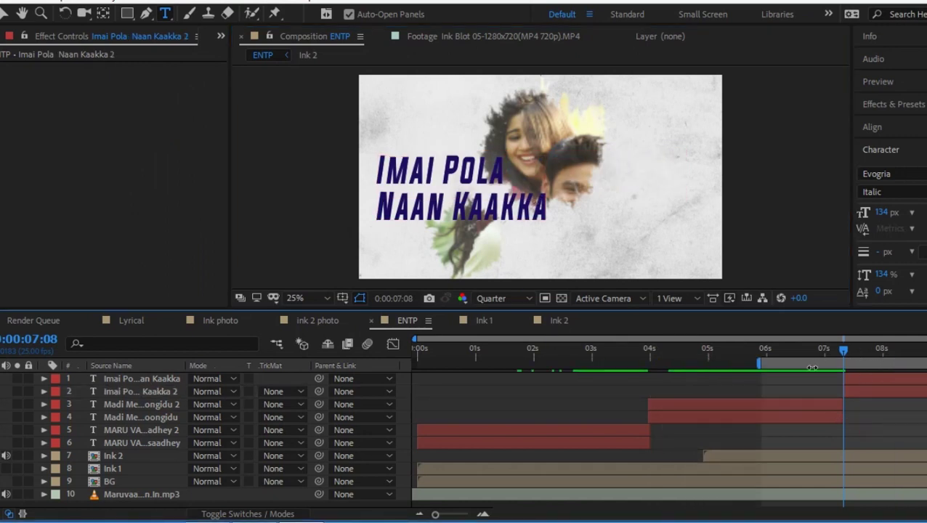
{"action": "left_click_drag", "start_coordinate": [758, 363], "coordinate": [839, 365]}
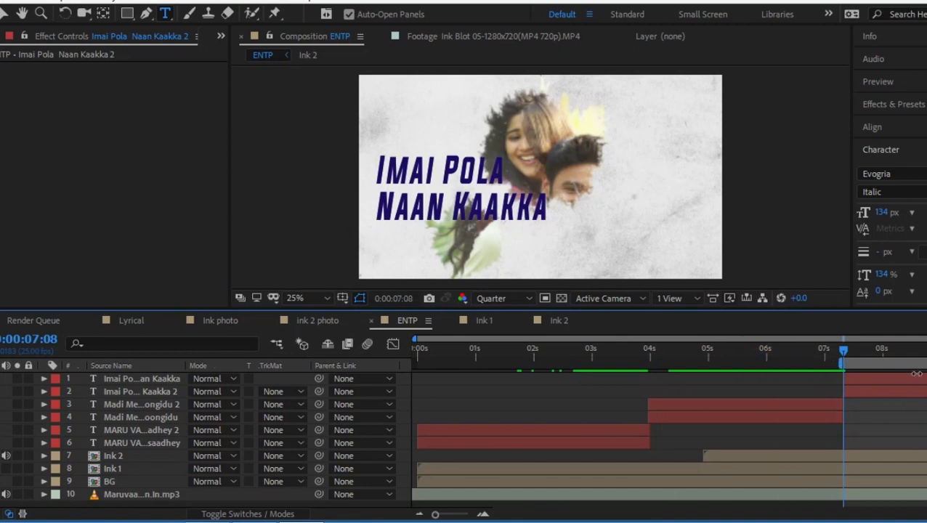
{"action": "mouse_move", "coordinate": [844, 349]}
{"action": "left_mouse_down"}
{"action": "mouse_move", "coordinate": [926, 353]}
{"action": "mouse_move", "coordinate": [861, 355]}
{"action": "left_mouse_up"}
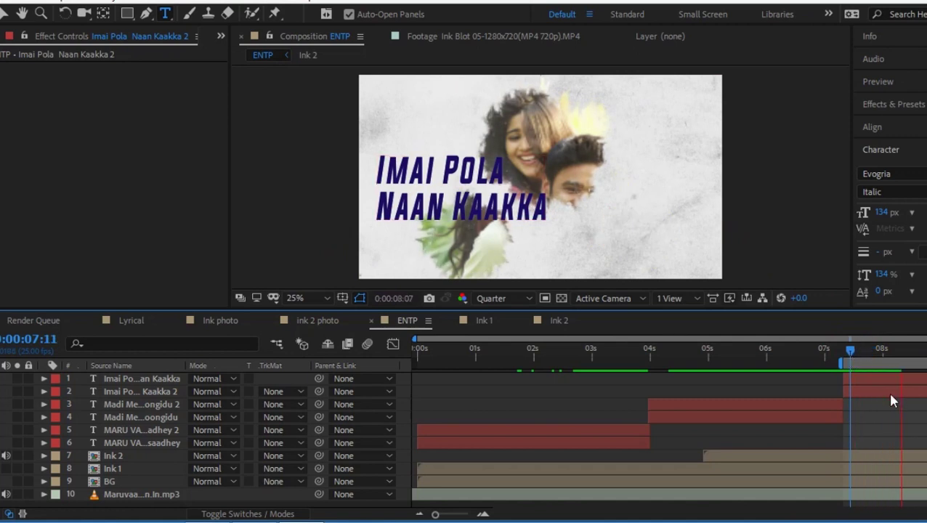
{"action": "key", "text": "space"}
{"action": "left_click_drag", "start_coordinate": [857, 353], "coordinate": [848, 350]}
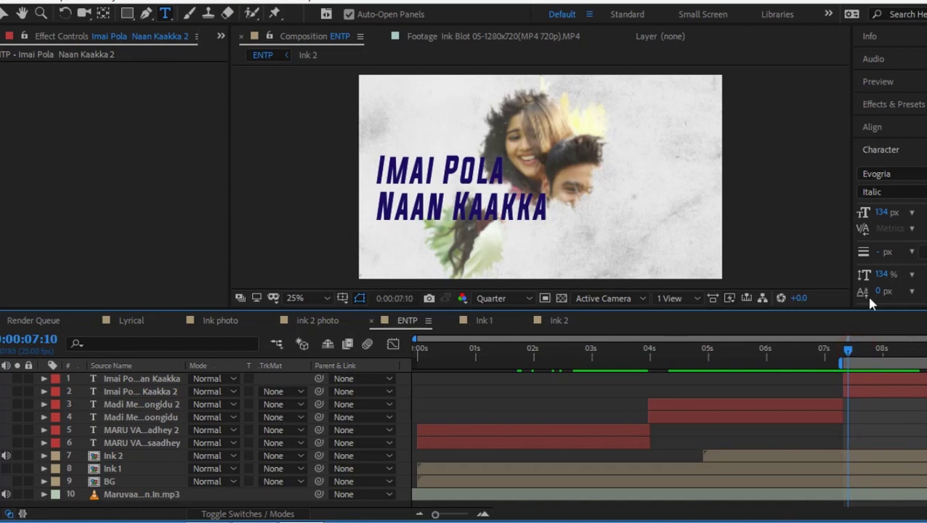
Step: Move the tinted upper Imai Pola layer's Linear Wipe and Range Selector Start keyframes to begin just after 0:00:07:08, and preview the wipe
{"action": "left_click", "coordinate": [105, 391]}
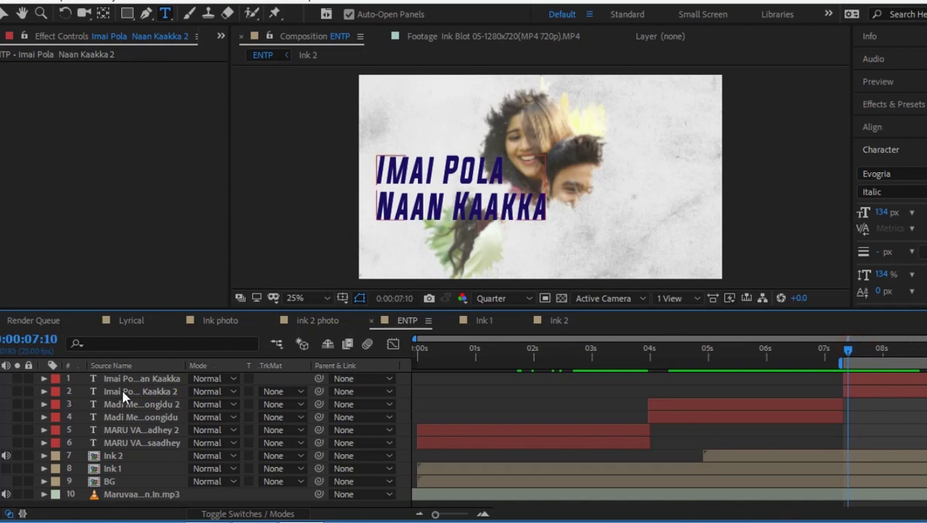
{"action": "left_click", "coordinate": [132, 379], "text": "shift"}
{"action": "key", "text": "u"}
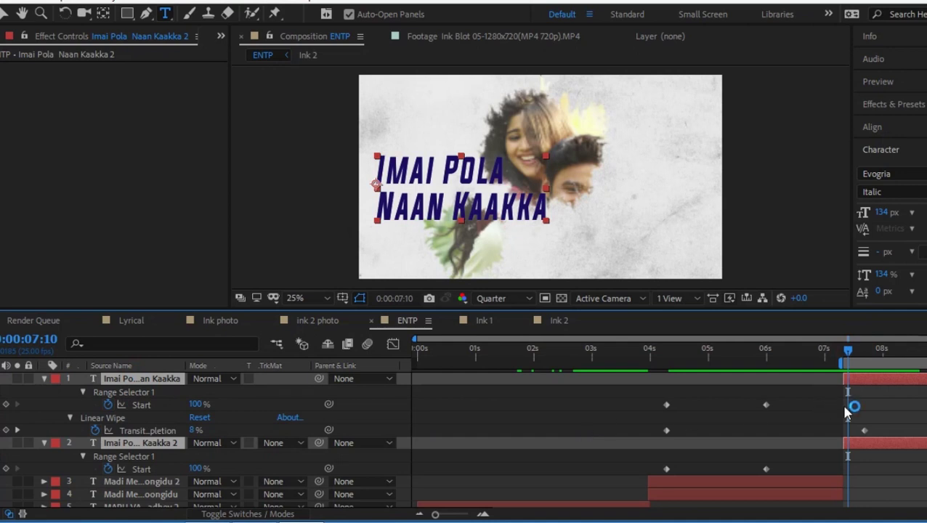
{"action": "left_click", "coordinate": [877, 412]}
{"action": "left_click_drag", "start_coordinate": [806, 435], "coordinate": [750, 430]}
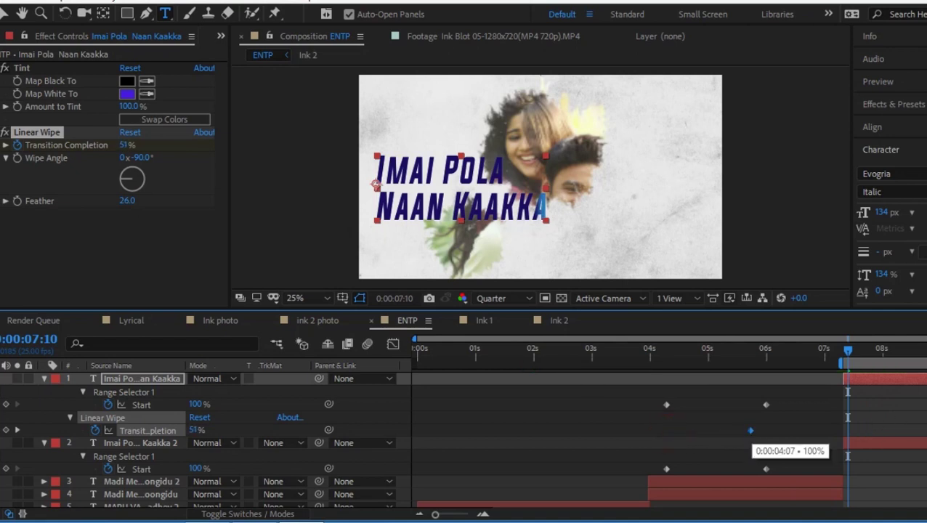
{"action": "left_click", "coordinate": [737, 414]}
{"action": "mouse_move", "coordinate": [926, 431]}
{"action": "left_mouse_down"}
{"action": "mouse_move", "coordinate": [766, 435]}
{"action": "mouse_move", "coordinate": [760, 453]}
{"action": "mouse_move", "coordinate": [728, 428]}
{"action": "mouse_move", "coordinate": [845, 434]}
{"action": "mouse_move", "coordinate": [846, 416]}
{"action": "mouse_move", "coordinate": [658, 399]}
{"action": "mouse_move", "coordinate": [788, 417]}
{"action": "mouse_move", "coordinate": [770, 415]}
{"action": "mouse_move", "coordinate": [925, 414]}
{"action": "left_mouse_up"}
{"action": "left_click", "coordinate": [667, 404]}
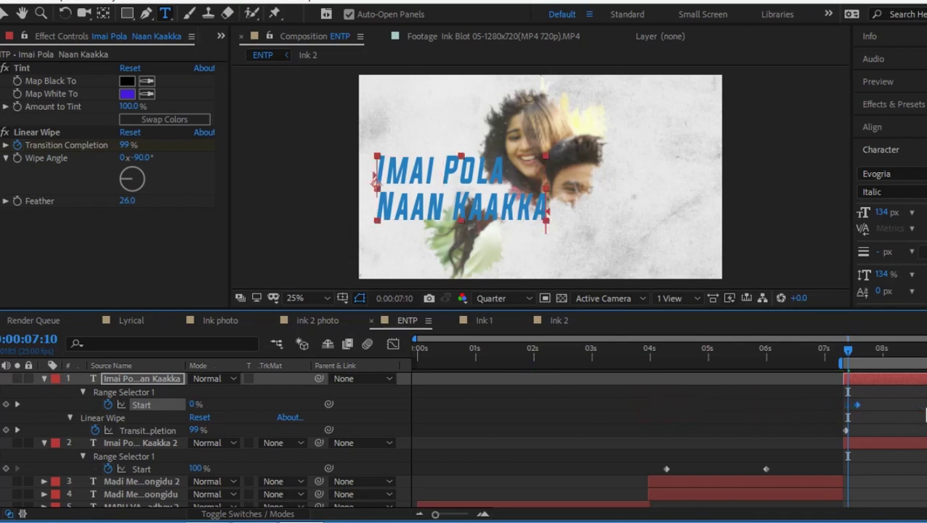
{"action": "key", "text": "space"}
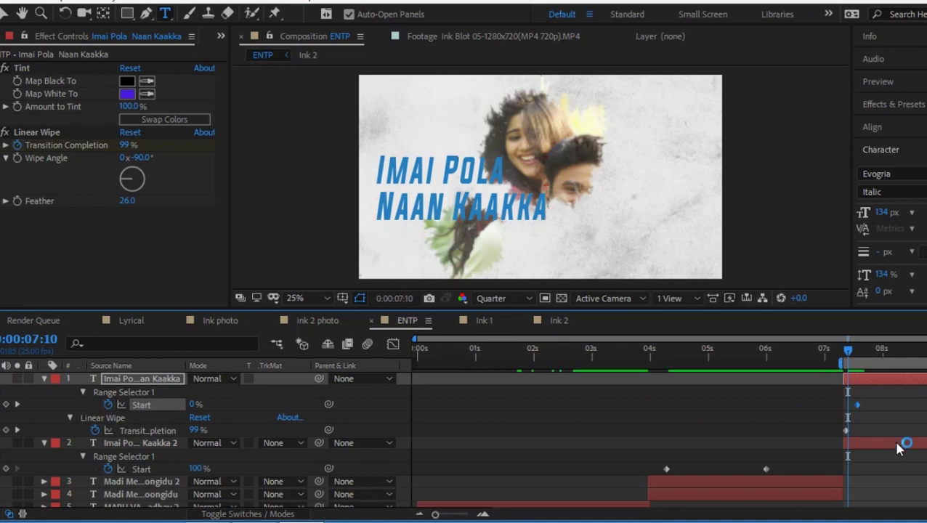
{"action": "key", "text": "space"}
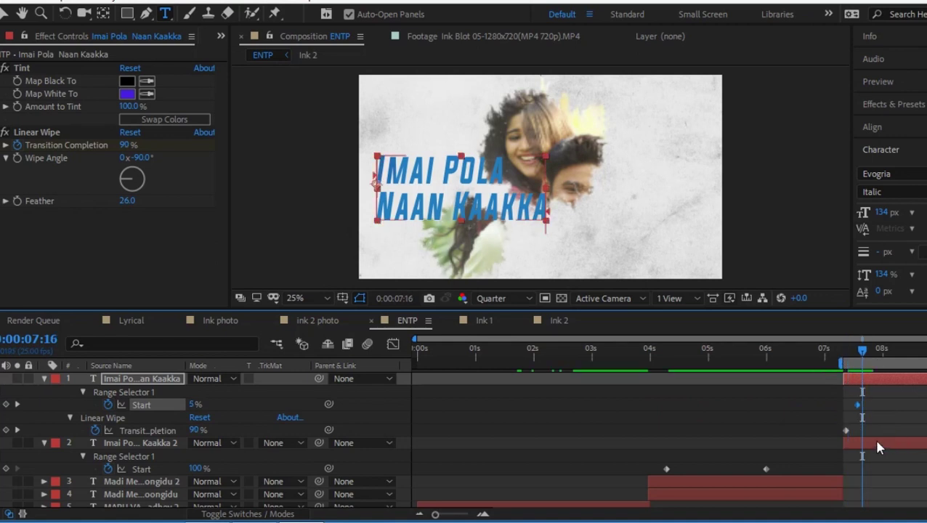
Step: Move the lower Imai Pola layer's Range Selector Start keyframes to the layer's beginning and preview the text reveal
{"action": "left_click", "coordinate": [140, 446]}
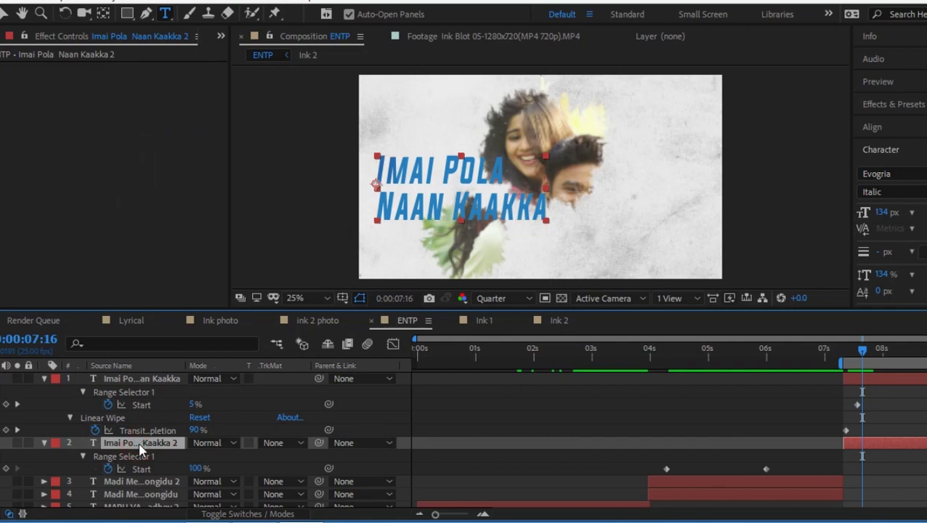
{"action": "key", "text": "u"}
{"action": "key", "text": "u"}
{"action": "left_click_drag", "start_coordinate": [794, 466], "coordinate": [845, 466]}
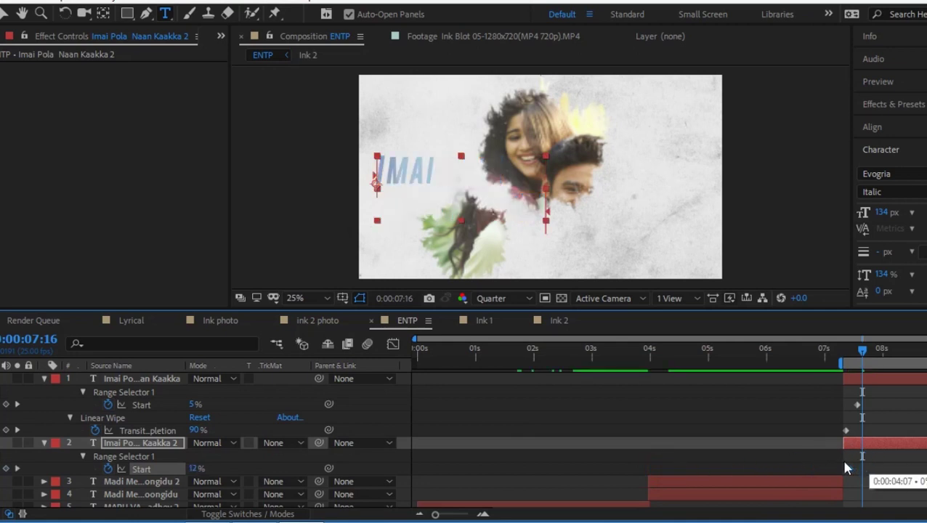
{"action": "left_click_drag", "start_coordinate": [863, 351], "coordinate": [843, 362]}
{"action": "key", "text": "space"}
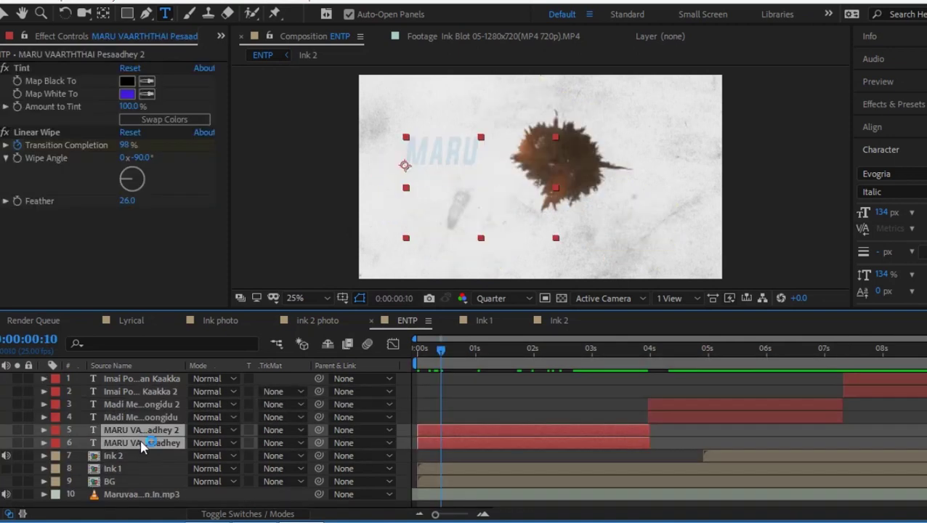
Step: Pre-compose the two selected MARU VAARTHTHAI layers into a new composition named "1 text"
{"action": "key", "text": "ctrl+shift+c"}
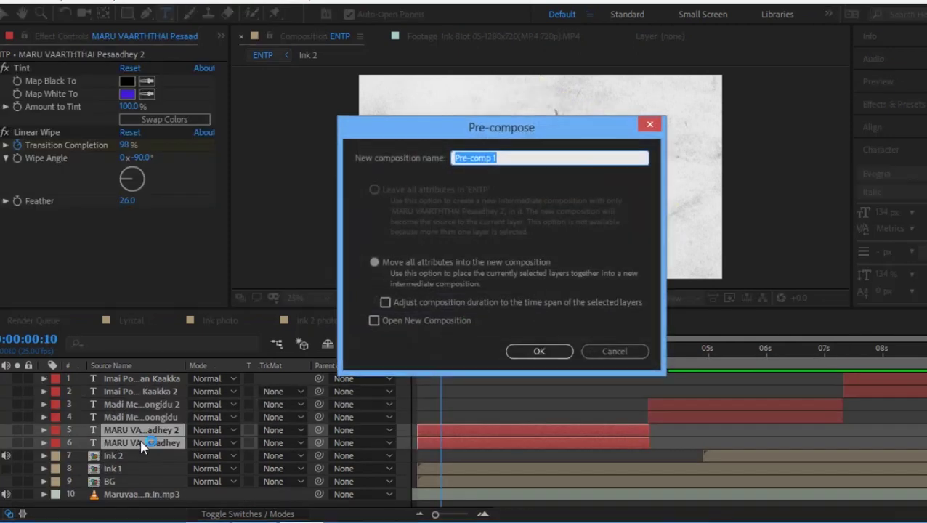
{"action": "type", "text": "1 text"}
{"action": "key", "text": "Return"}
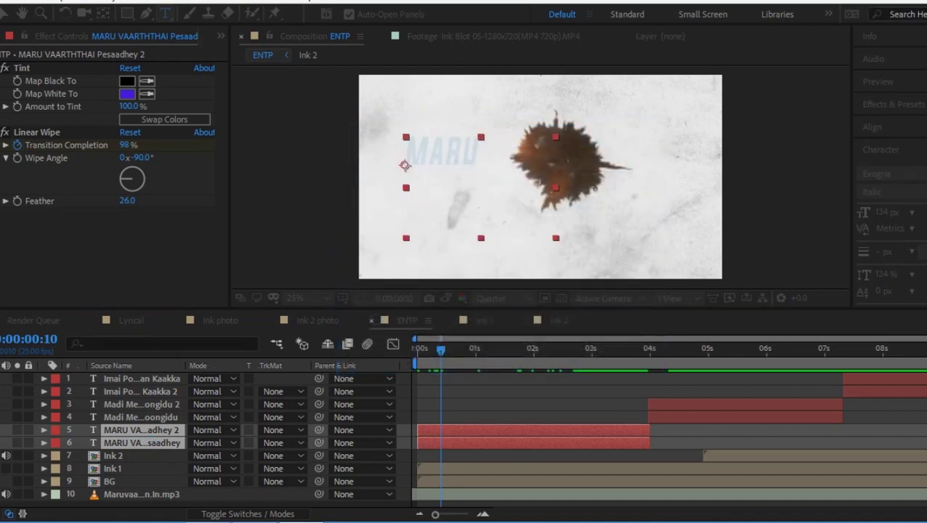
Step: Scale the 1 text layer to 119% and keyframe that scale near the layer's start
{"action": "key", "text": "s"}
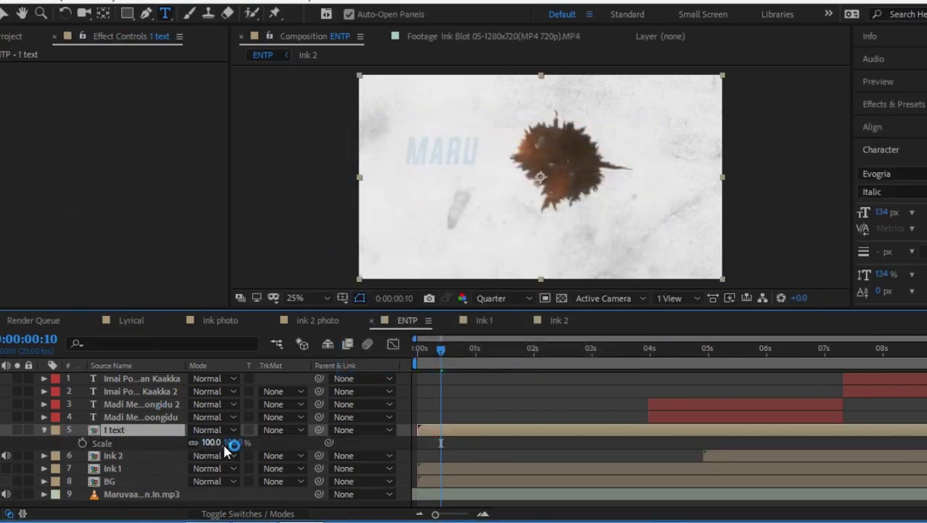
{"action": "left_click", "coordinate": [234, 442]}
{"action": "left_click_drag", "start_coordinate": [237, 442], "coordinate": [251, 442]}
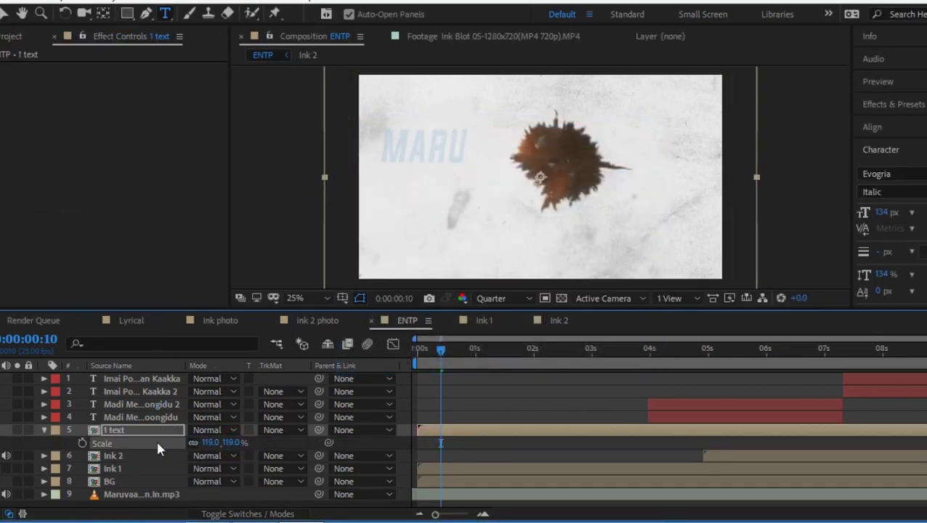
{"action": "left_click", "coordinate": [82, 443]}
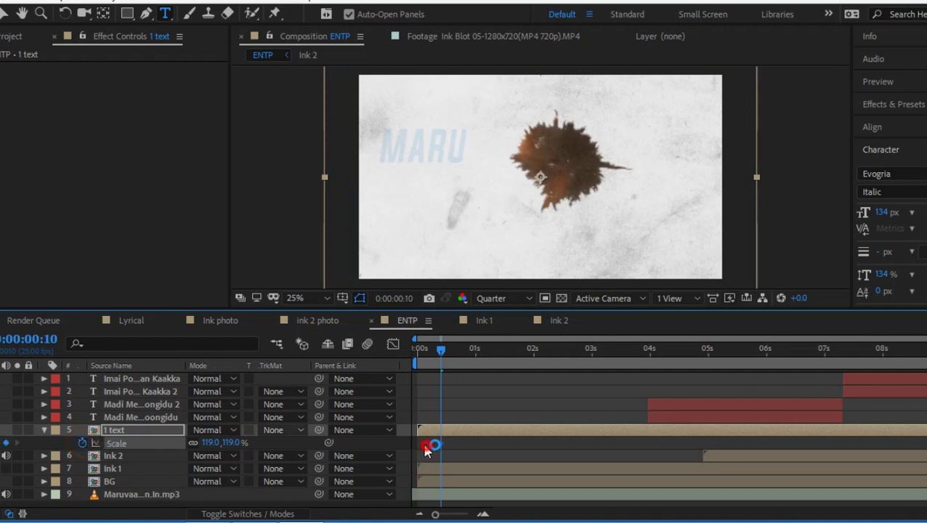
Step: At 0:00:01:06, set the 1 text layer's scale to 100% as a second keyframe
{"action": "key", "text": "space"}
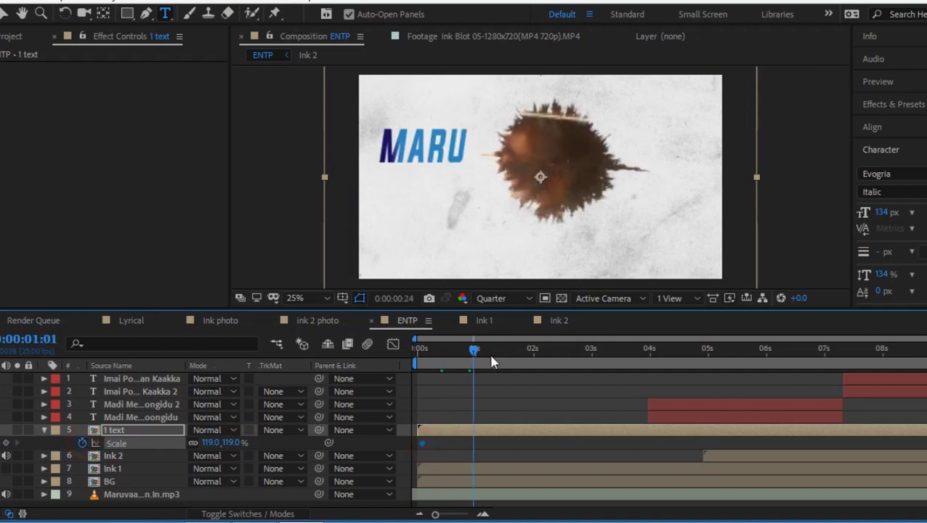
{"action": "left_click", "coordinate": [237, 442]}
{"action": "type", "text": "100"}
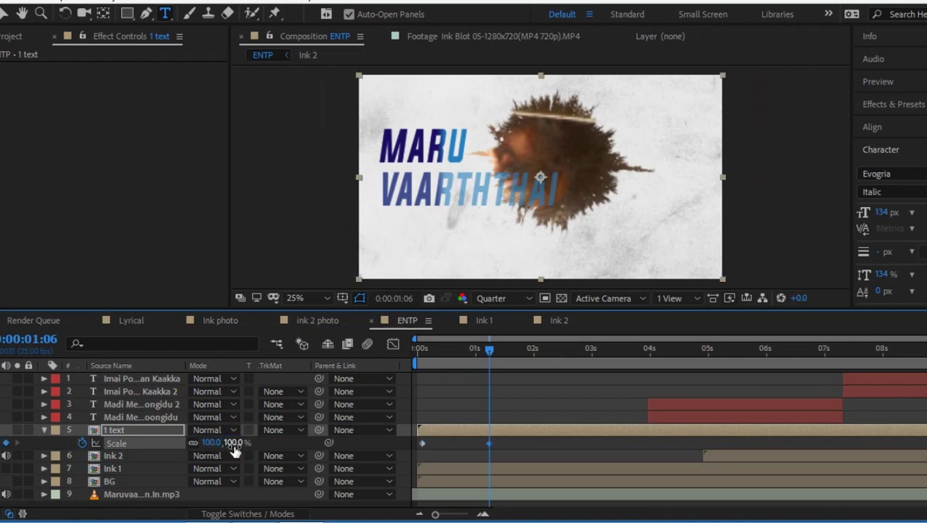
{"action": "key", "text": "Return"}
{"action": "left_click", "coordinate": [447, 349]}
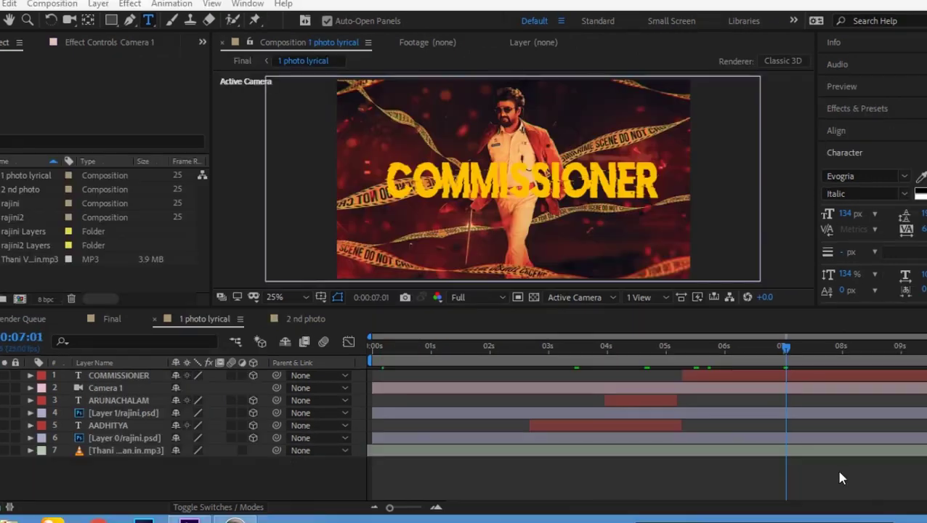
Step: Add Layer 0 and Layer 1 from the rajini Layers folder to the DARBAR composition, stacking Layer 1 above Layer 0
{"action": "left_click", "coordinate": [2, 231]}
{"action": "left_click", "coordinate": [2, 231]}
{"action": "left_click", "coordinate": [1, 231]}
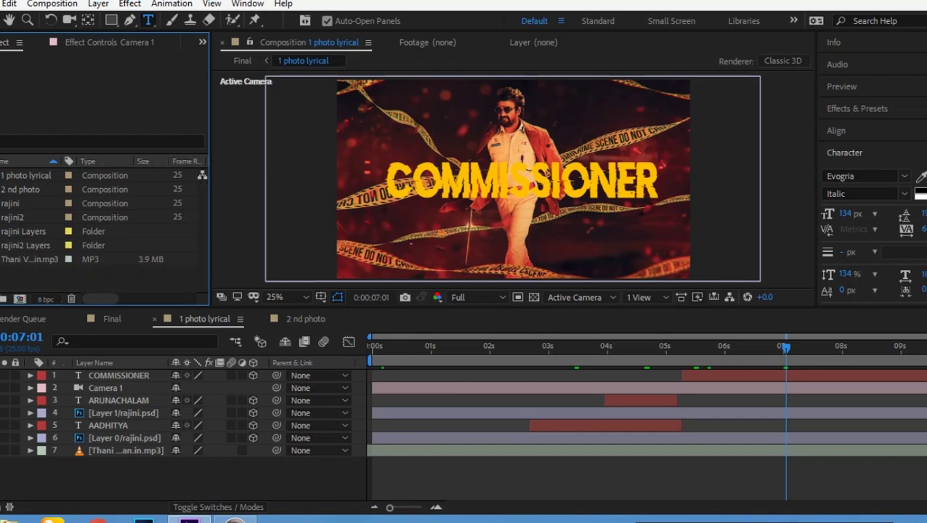
{"action": "left_click", "coordinate": [1, 245]}
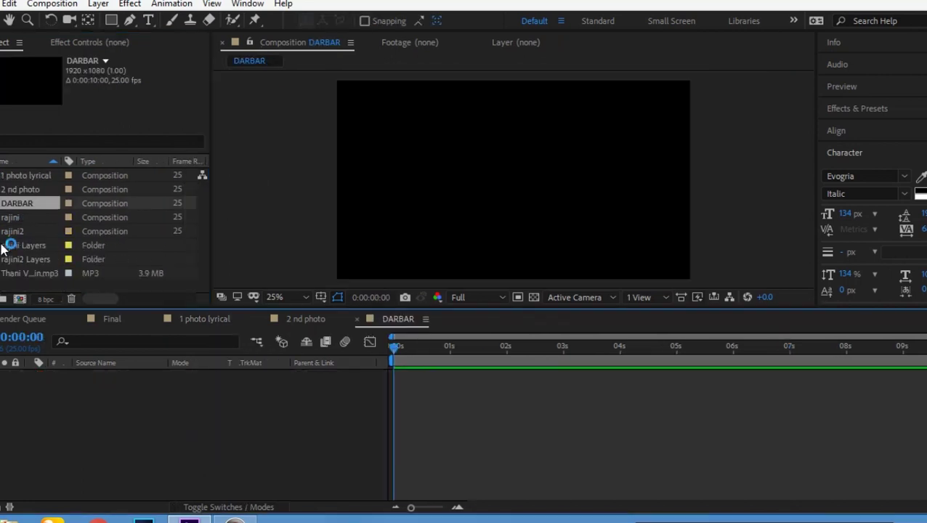
{"action": "left_click", "coordinate": [5, 245]}
{"action": "left_click", "coordinate": [27, 249]}
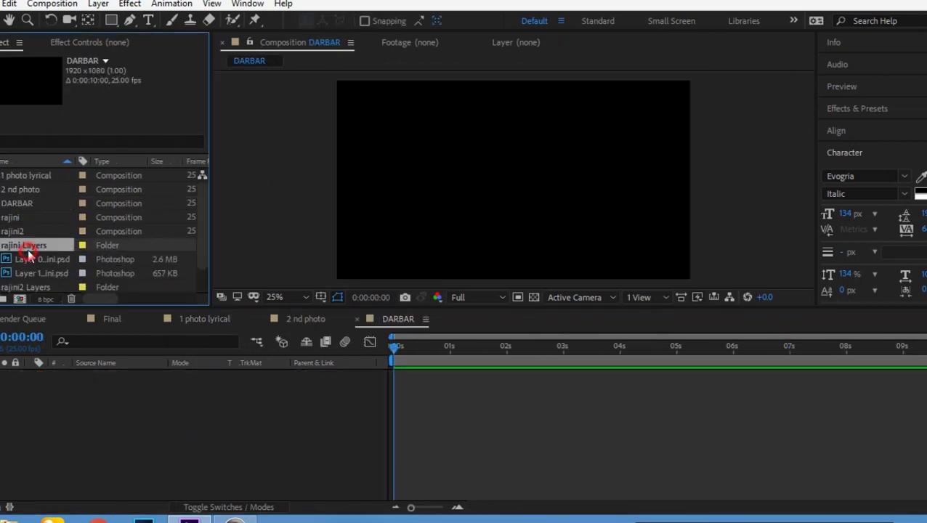
{"action": "left_click", "coordinate": [38, 259]}
{"action": "left_click_drag", "start_coordinate": [53, 262], "coordinate": [62, 335]}
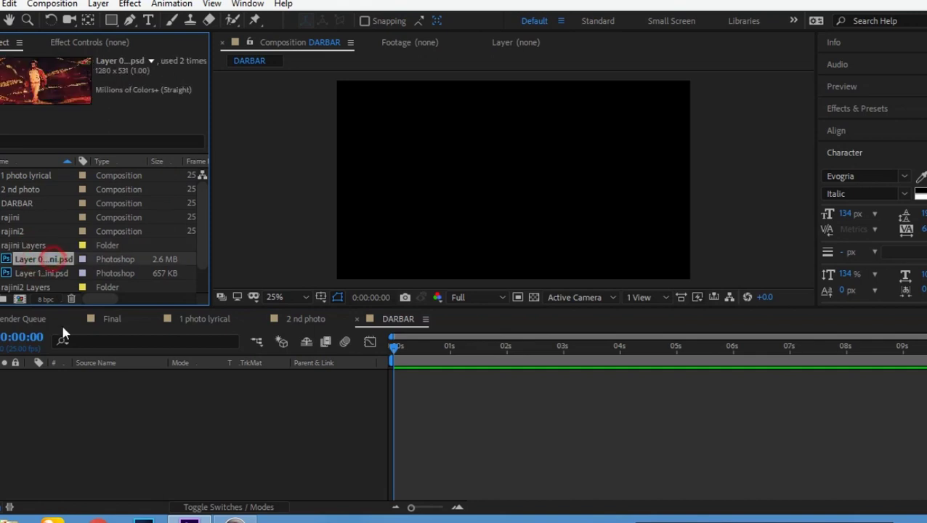
{"action": "left_click_drag", "start_coordinate": [81, 451], "coordinate": [82, 450]}
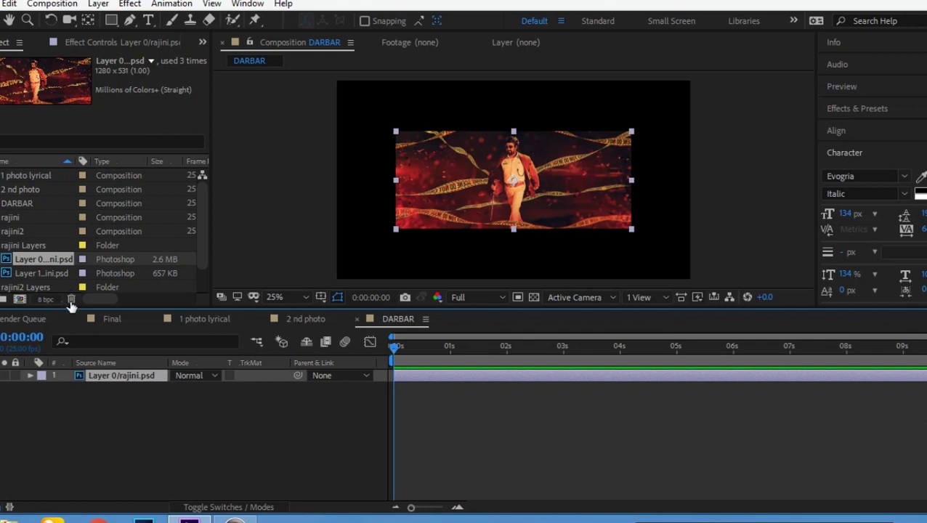
{"action": "left_click_drag", "start_coordinate": [51, 275], "coordinate": [68, 322]}
{"action": "left_click_drag", "start_coordinate": [112, 375], "coordinate": [118, 370]}
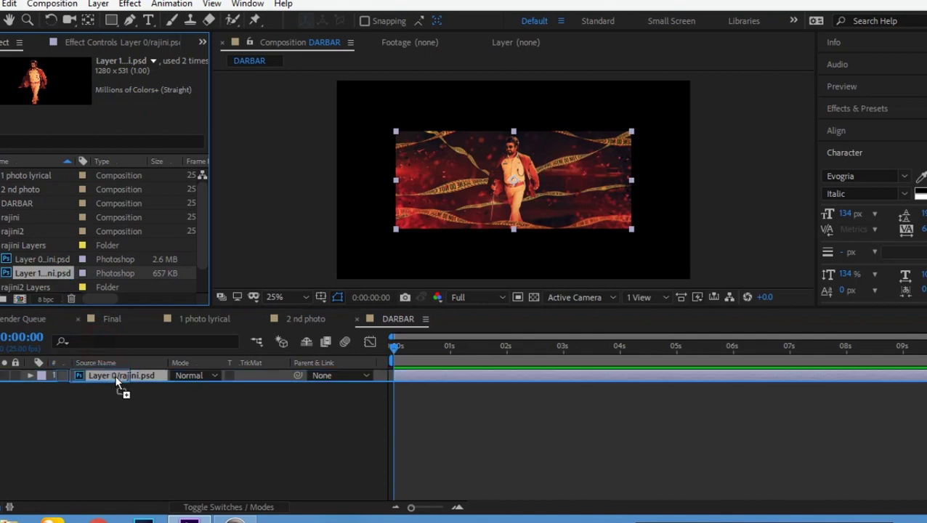
Step: Rename the Layer 0 layer as BG and the Layer 1 layer as rajini
{"action": "left_click", "coordinate": [132, 389]}
{"action": "key", "text": "Return"}
{"action": "type", "text": "BG"}
{"action": "key", "text": "Return"}
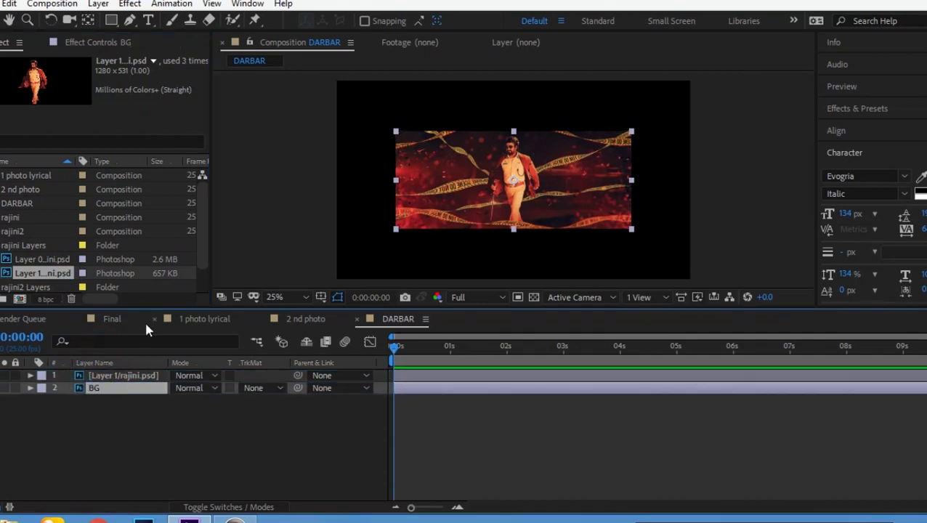
{"action": "left_click", "coordinate": [146, 376]}
{"action": "key", "text": "Return"}
{"action": "type", "text": "rajini"}
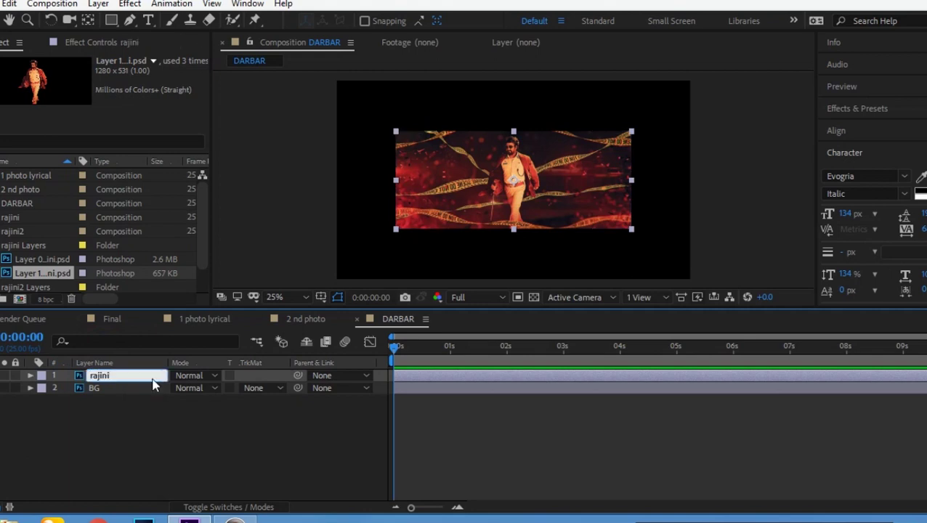
{"action": "key", "text": "Return"}
{"action": "left_click", "coordinate": [155, 413]}
Step: Scale the rajini and BG layers together to 211% so the image fills the frame
{"action": "left_click", "coordinate": [118, 393]}
{"action": "left_click", "coordinate": [131, 376], "text": "shift"}
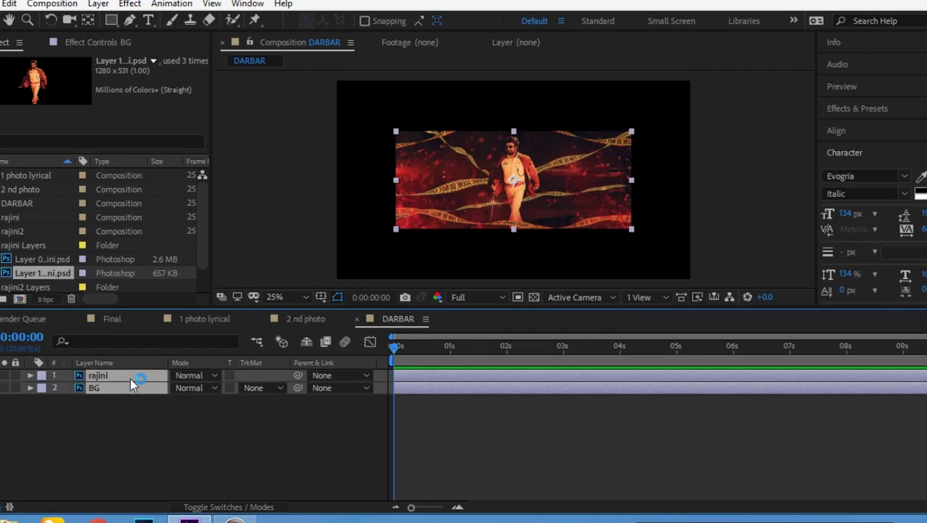
{"action": "key", "text": "s"}
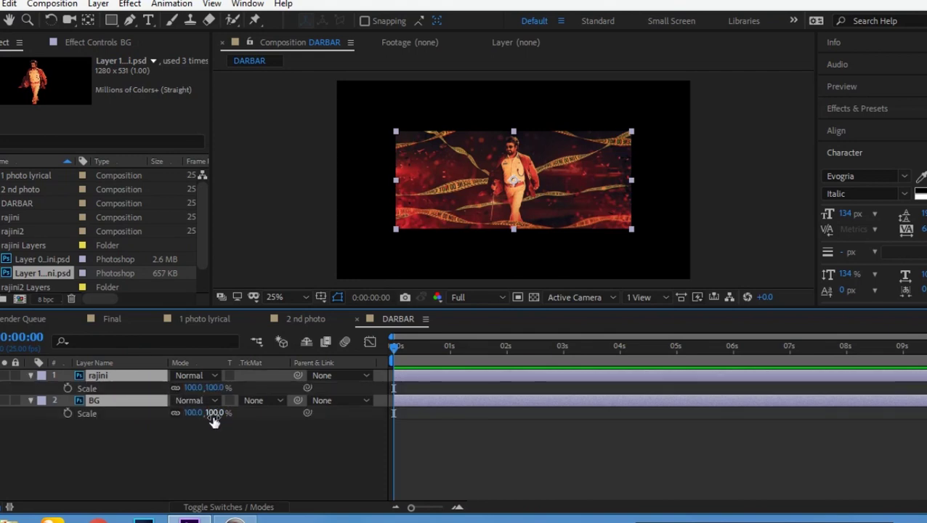
{"action": "left_click_drag", "start_coordinate": [215, 413], "coordinate": [291, 412]}
{"action": "left_click", "coordinate": [266, 452]}
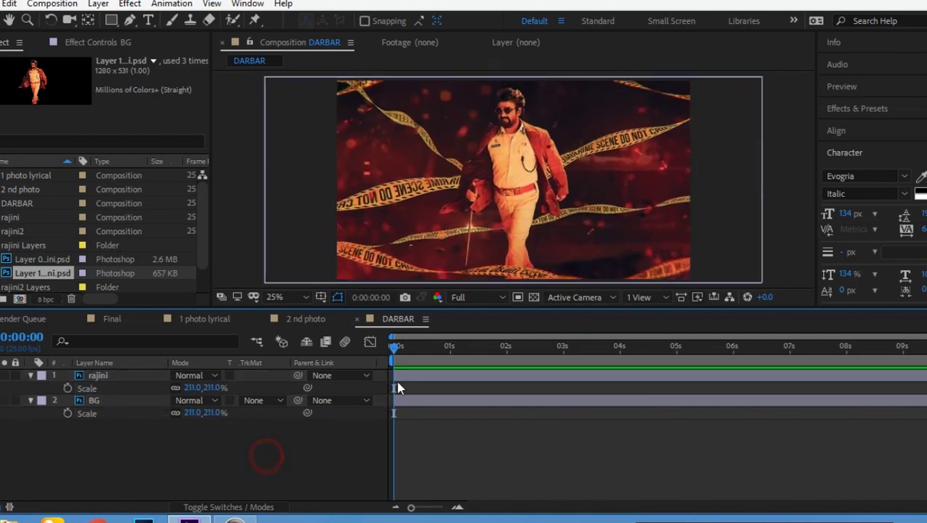
Step: Set the DARBAR preview resolution to Half and collapse the rajini and BG layer properties
{"action": "left_click", "coordinate": [476, 297]}
{"action": "left_click", "coordinate": [476, 437]}
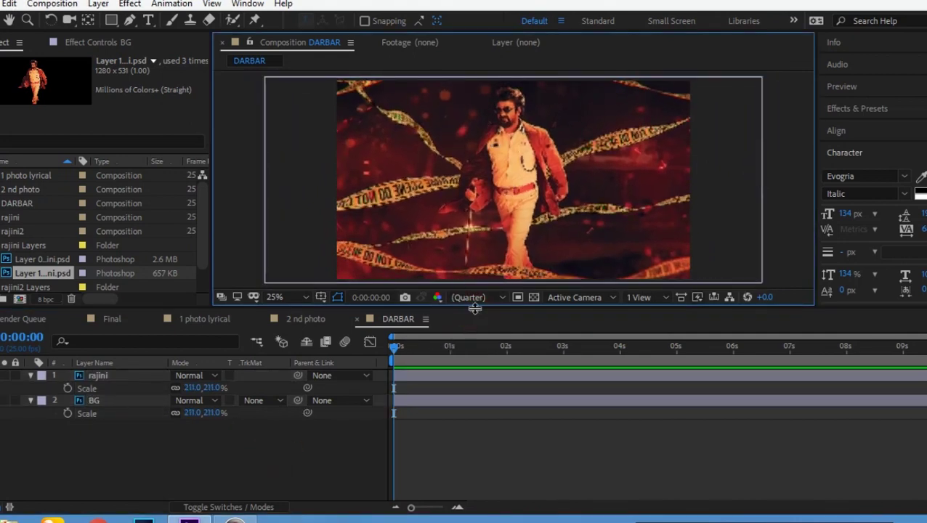
{"action": "left_click", "coordinate": [477, 298]}
{"action": "left_click", "coordinate": [473, 349]}
{"action": "left_click", "coordinate": [29, 376]}
{"action": "left_click", "coordinate": [31, 388]}
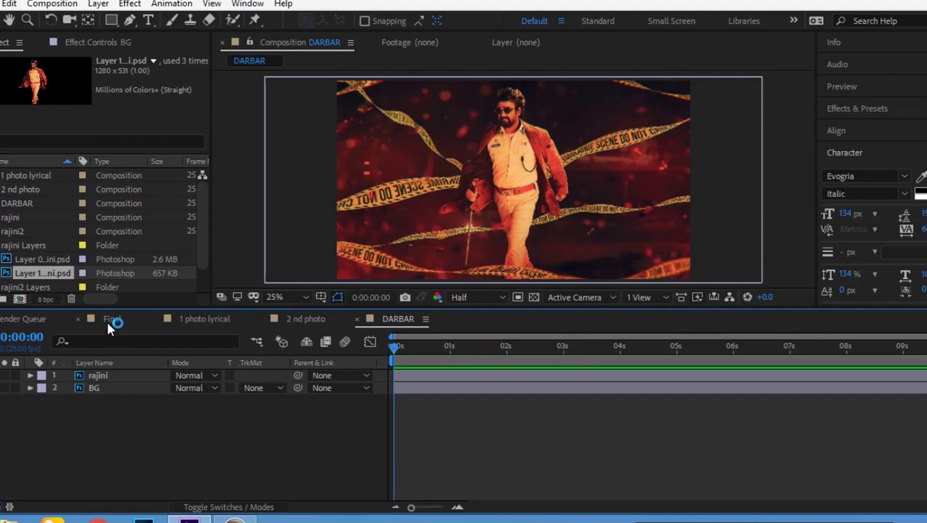
Step: Copy the song's MP3 layer from the 1 photo lyrical composition into DARBAR and place it below the BG layer
{"action": "left_click", "coordinate": [194, 319]}
{"action": "left_click", "coordinate": [120, 449]}
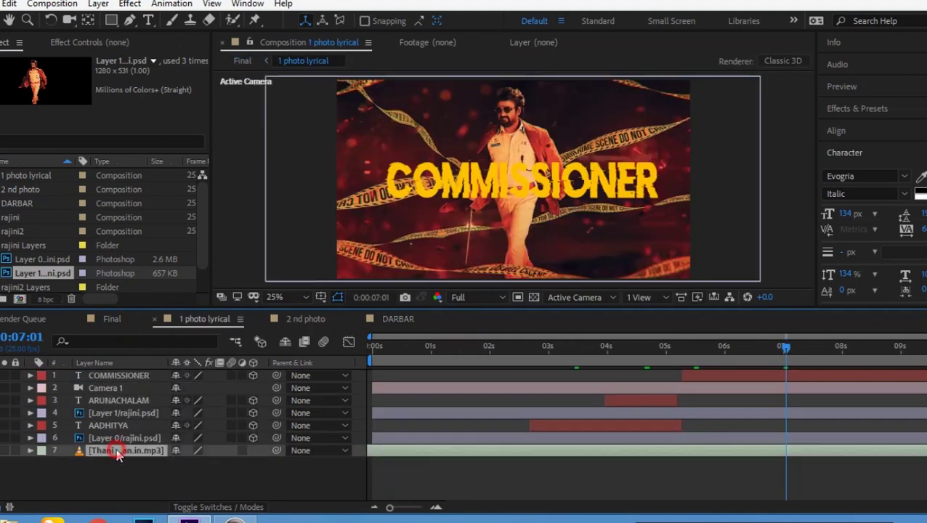
{"action": "left_click_drag", "start_coordinate": [386, 356], "coordinate": [418, 436]}
{"action": "left_click", "coordinate": [425, 449]}
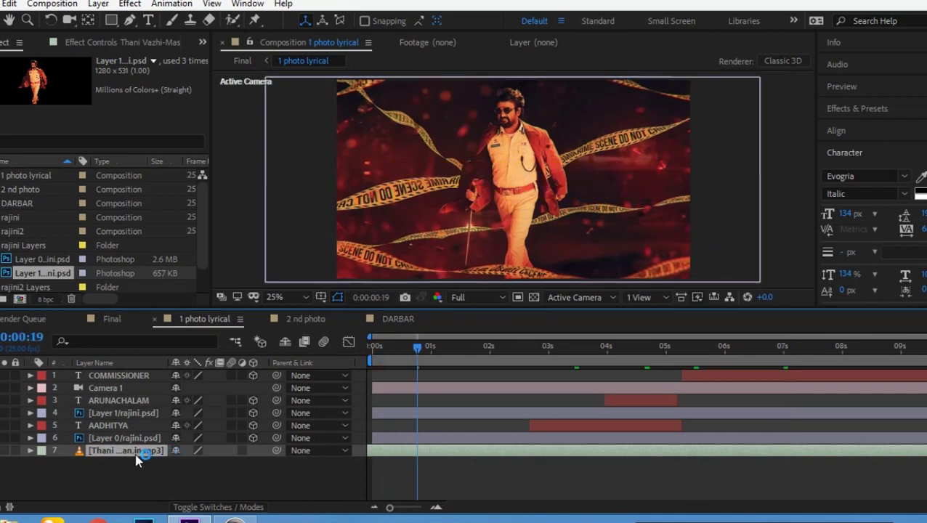
{"action": "left_click", "coordinate": [9, 4]}
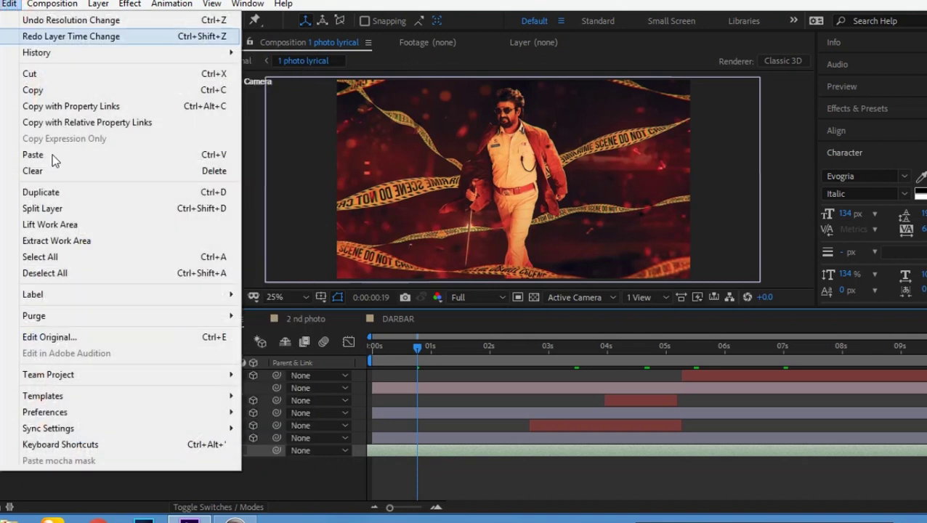
{"action": "left_click", "coordinate": [33, 90]}
{"action": "left_click", "coordinate": [393, 318]}
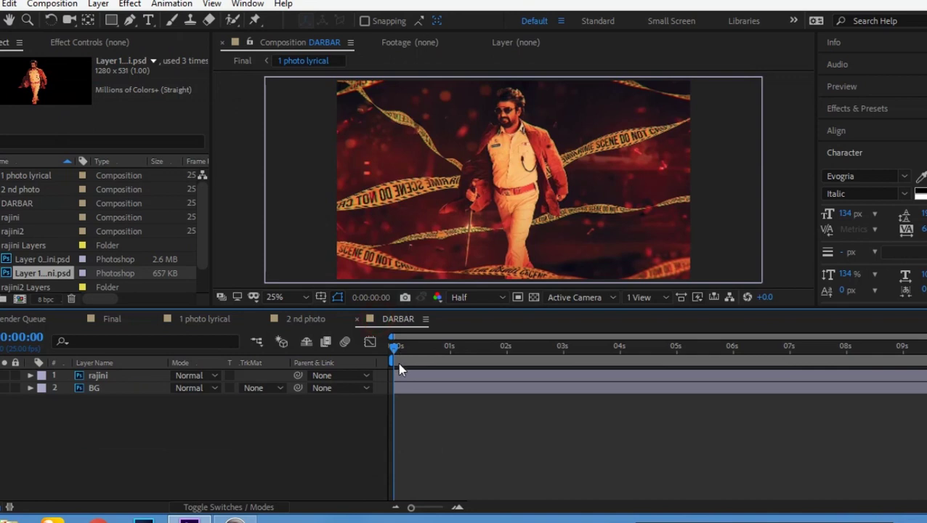
{"action": "key", "text": "ctrl+v"}
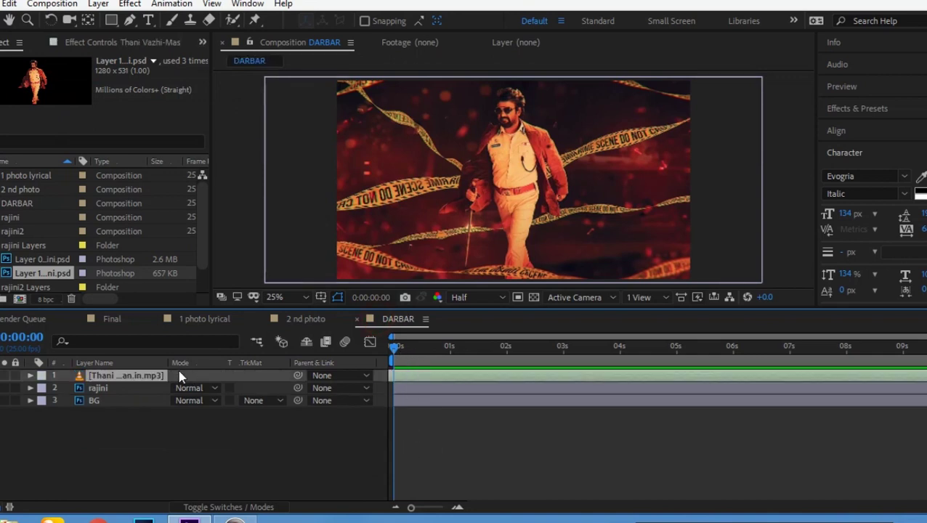
{"action": "left_click_drag", "start_coordinate": [130, 403], "coordinate": [135, 442]}
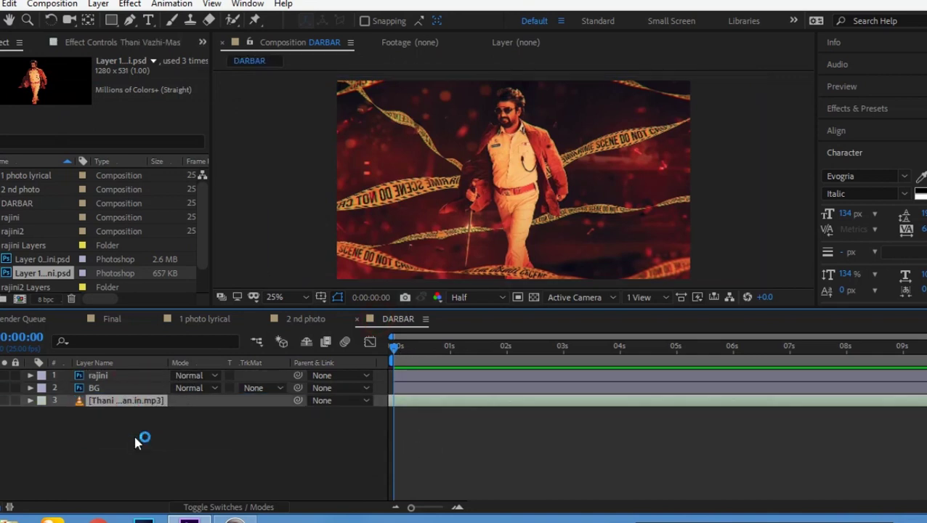
Step: Preview the song, limit the work area to about 3 to 5.3 seconds, and set the current time to 0:00:03:01
{"action": "mouse_move", "coordinate": [489, 348]}
{"action": "left_mouse_down"}
{"action": "mouse_move", "coordinate": [556, 348]}
{"action": "mouse_move", "coordinate": [506, 356]}
{"action": "left_mouse_up"}
{"action": "key", "text": "space"}
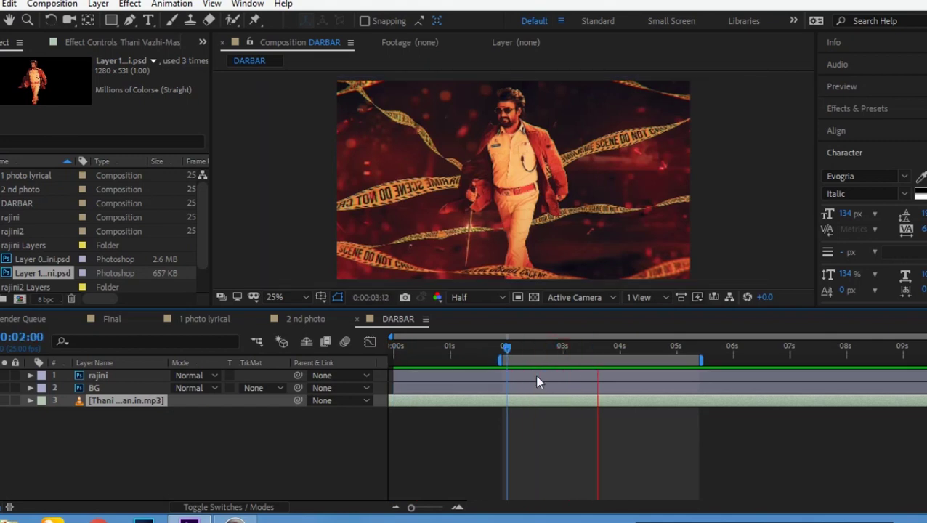
{"action": "key", "text": "space"}
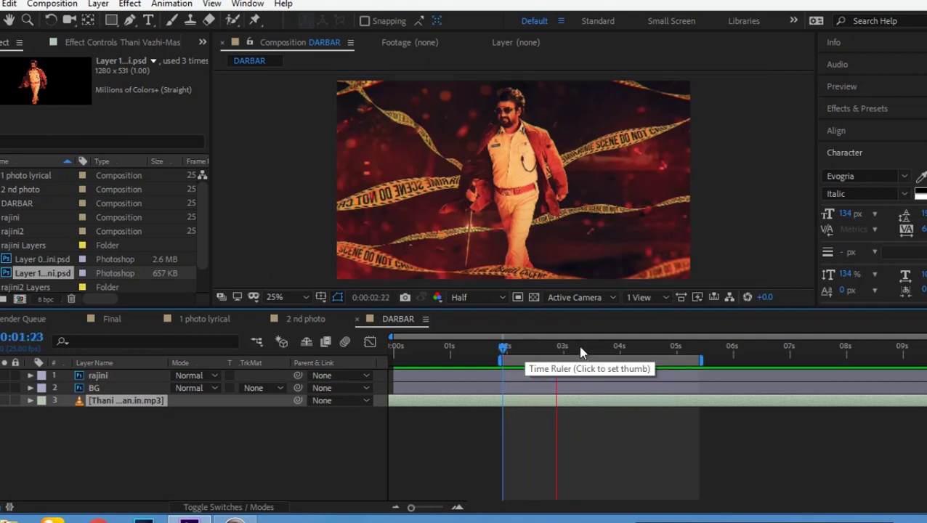
{"action": "key", "text": "space"}
{"action": "left_click_drag", "start_coordinate": [504, 362], "coordinate": [562, 366]}
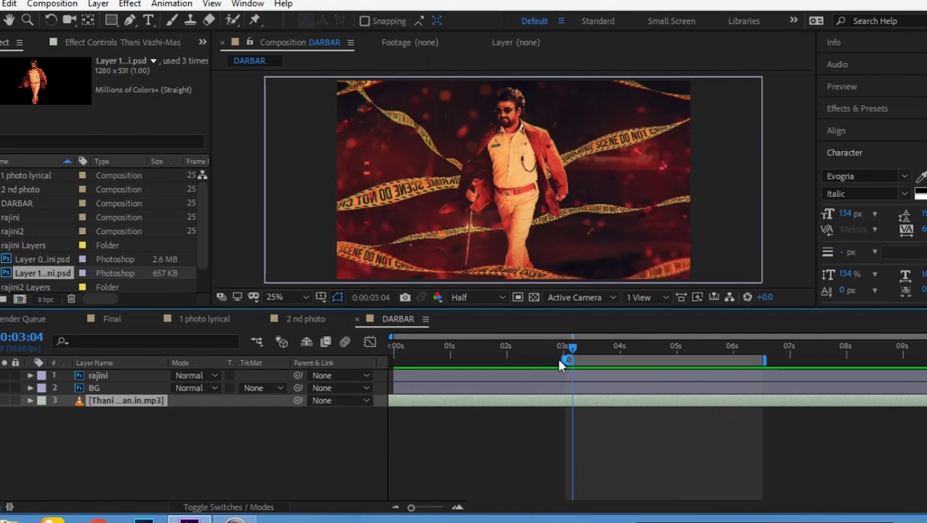
{"action": "key", "text": "space"}
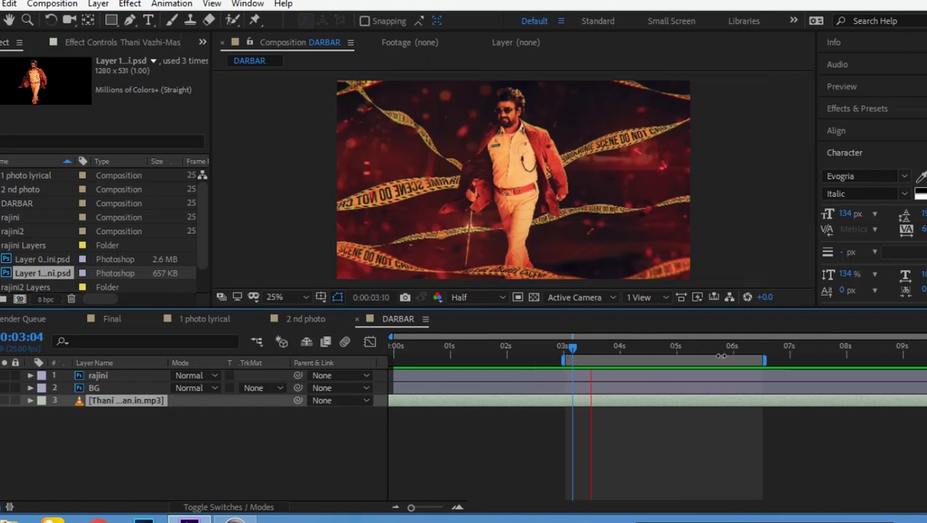
{"action": "left_click_drag", "start_coordinate": [763, 359], "coordinate": [696, 357]}
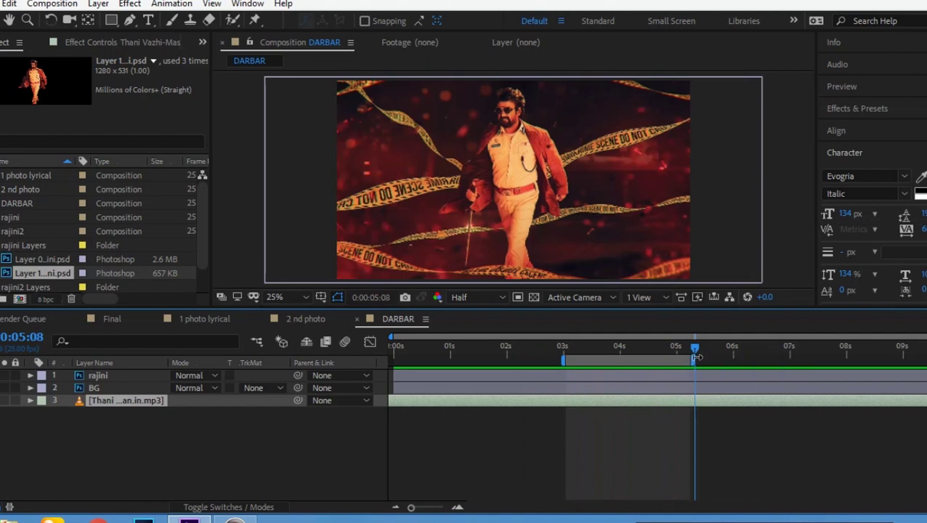
{"action": "left_click_drag", "start_coordinate": [578, 346], "coordinate": [566, 346]}
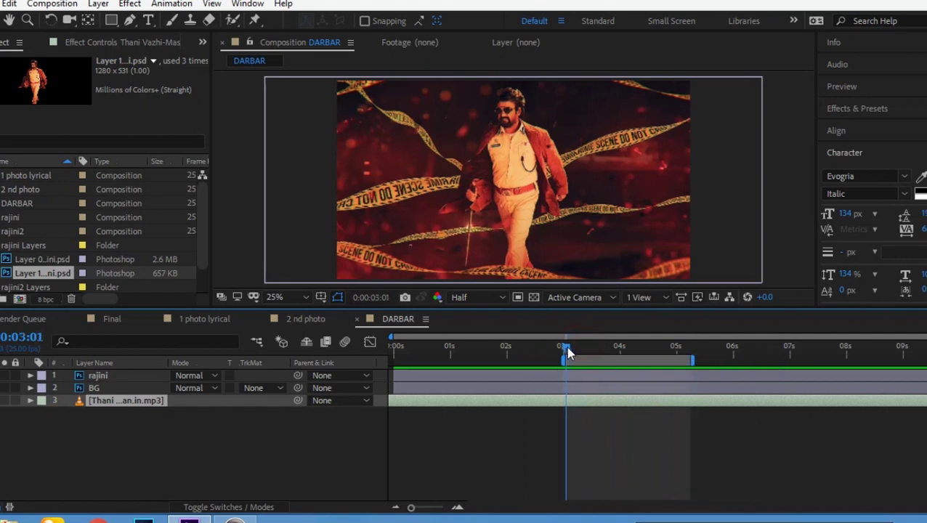
Step: Copy the AADHITYA text from the 1 photo lyrical composition and paste it into a new text layer in DARBAR
{"action": "left_click", "coordinate": [83, 427]}
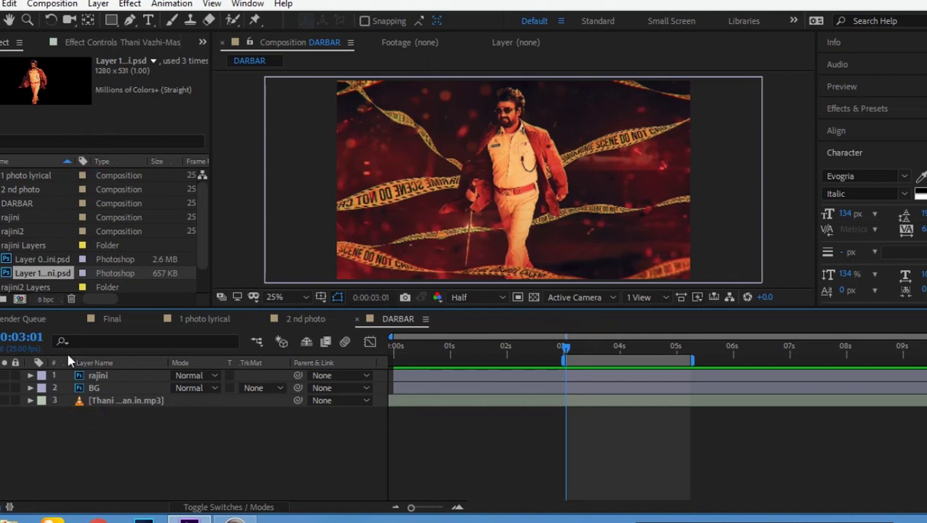
{"action": "left_click", "coordinate": [151, 21]}
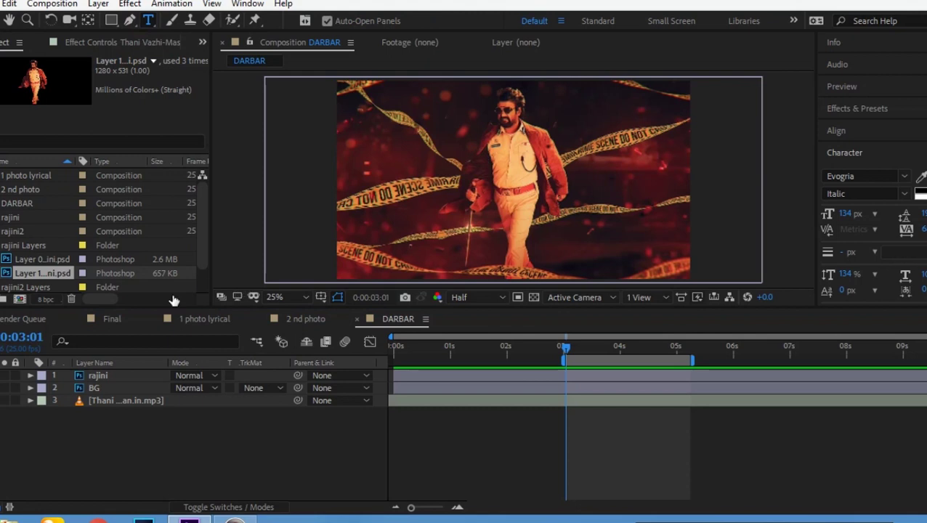
{"action": "left_click", "coordinate": [204, 320]}
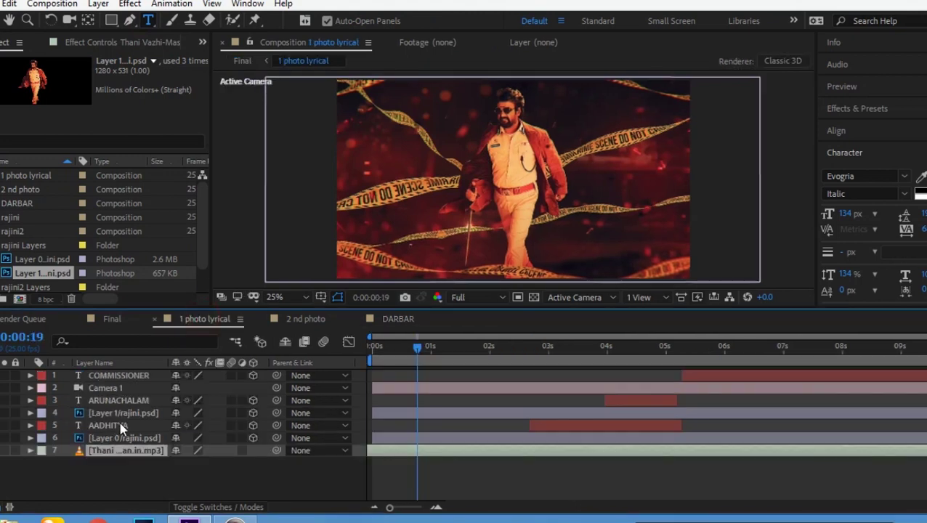
{"action": "left_click", "coordinate": [120, 423]}
{"action": "left_click_drag", "start_coordinate": [417, 350], "coordinate": [543, 348]}
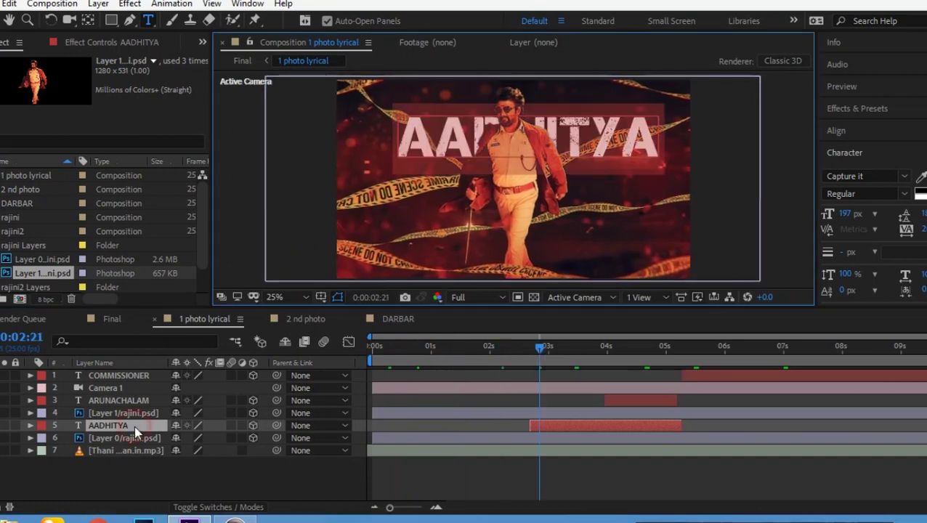
{"action": "left_click", "coordinate": [408, 324]}
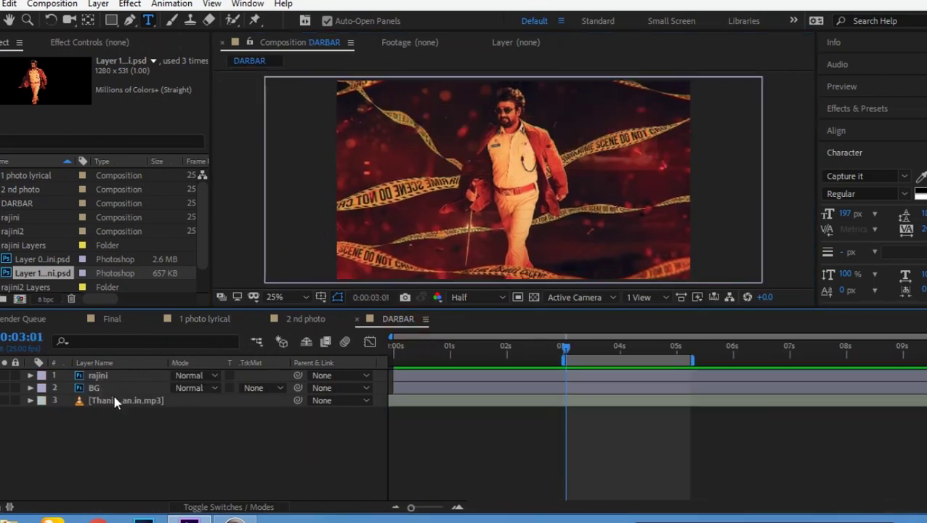
{"action": "left_click", "coordinate": [428, 155]}
{"action": "key", "text": "ctrl+v"}
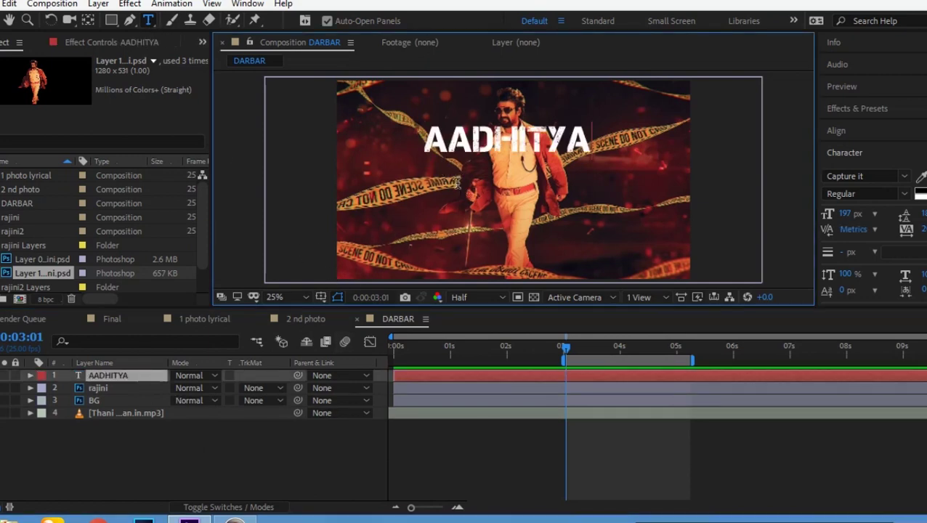
Step: Format the AADHITYA text in Capture it at 246 px, start its layer at 0:00:03:01, and centre it over the figure
{"action": "left_click", "coordinate": [904, 177]}
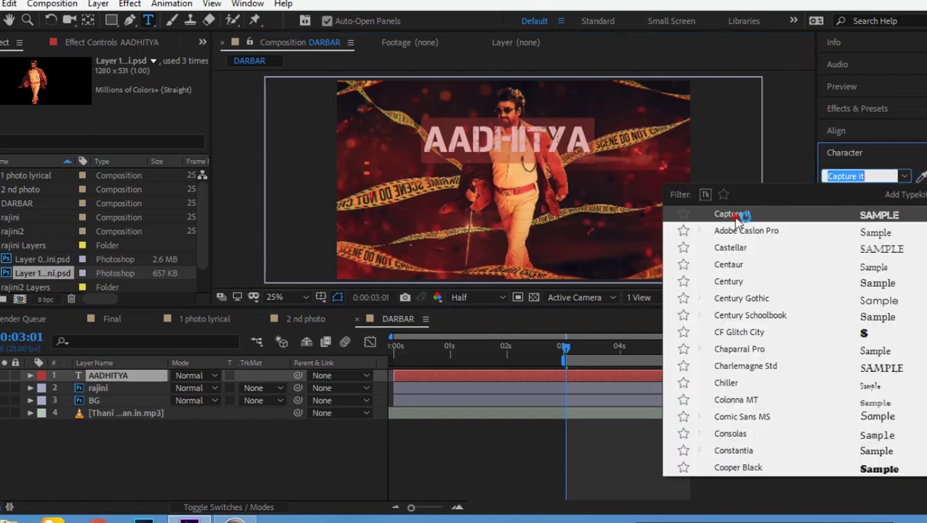
{"action": "left_click", "coordinate": [734, 215]}
{"action": "left_click", "coordinate": [500, 461]}
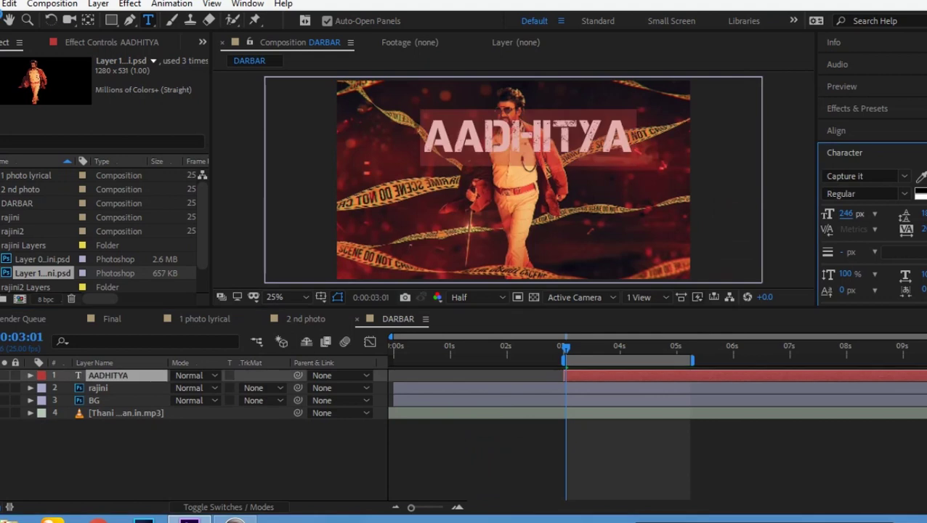
{"action": "left_click", "coordinate": [1, 14]}
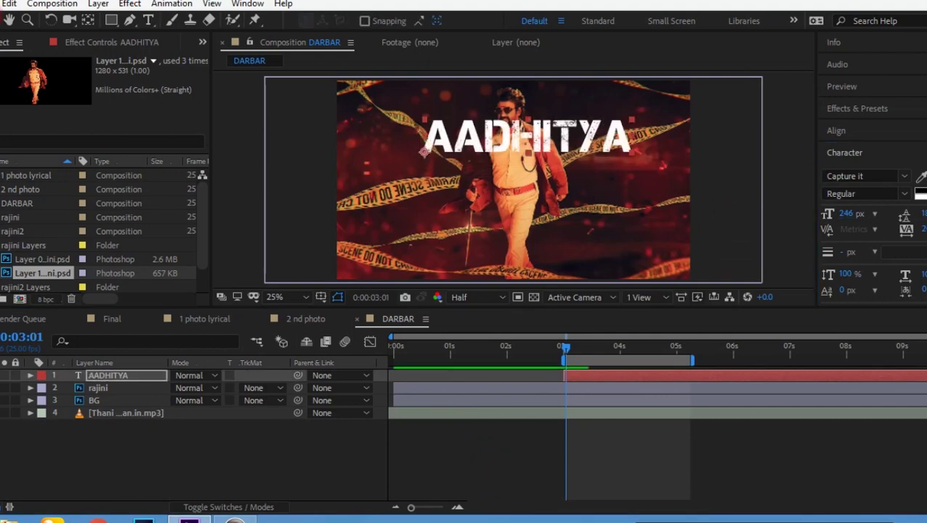
{"action": "left_click_drag", "start_coordinate": [574, 135], "coordinate": [555, 137]}
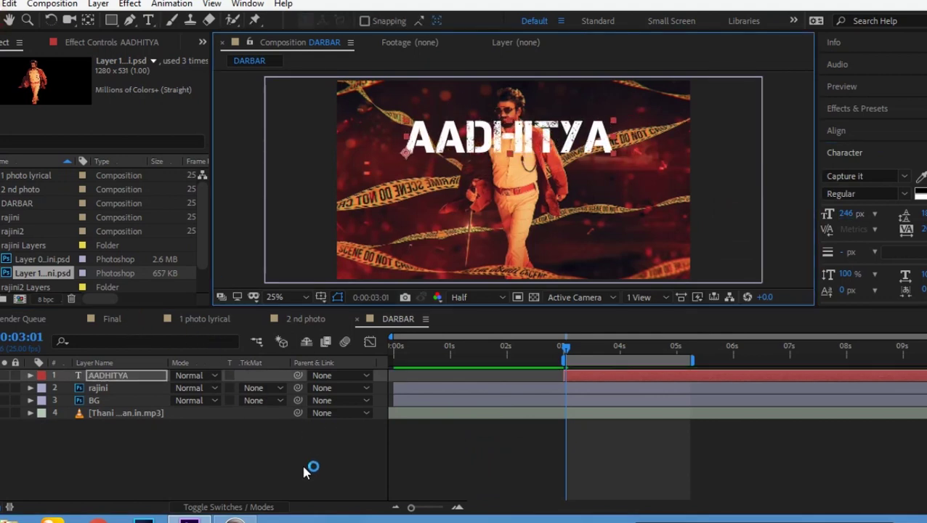
Step: Move the AADHITYA layer below the rajini layer and nudge the text slightly up behind the figure's head
{"action": "left_click", "coordinate": [277, 507]}
{"action": "left_click", "coordinate": [266, 509]}
{"action": "left_click", "coordinate": [266, 509]}
{"action": "left_click_drag", "start_coordinate": [112, 375], "coordinate": [119, 390]}
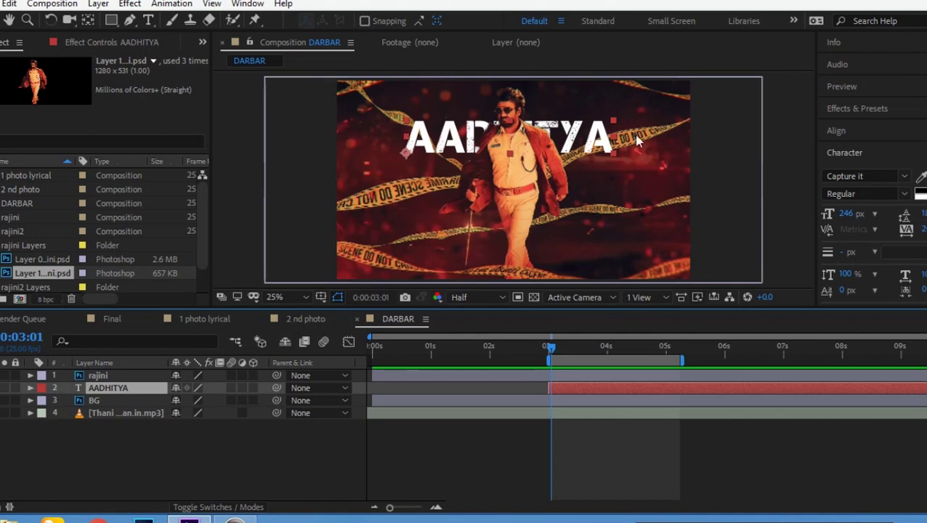
{"action": "left_click_drag", "start_coordinate": [582, 138], "coordinate": [587, 134]}
Step: Split the AADHITYA layer at 0:00:04:02, place the second part above rajini, and lower its text across the figure's legs
{"action": "left_click", "coordinate": [614, 364]}
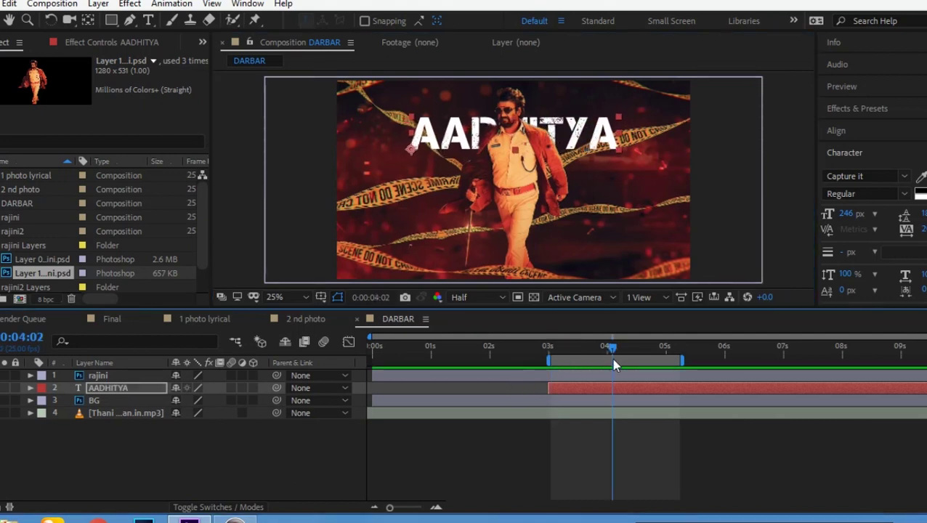
{"action": "key", "text": "ctrl+shift+d"}
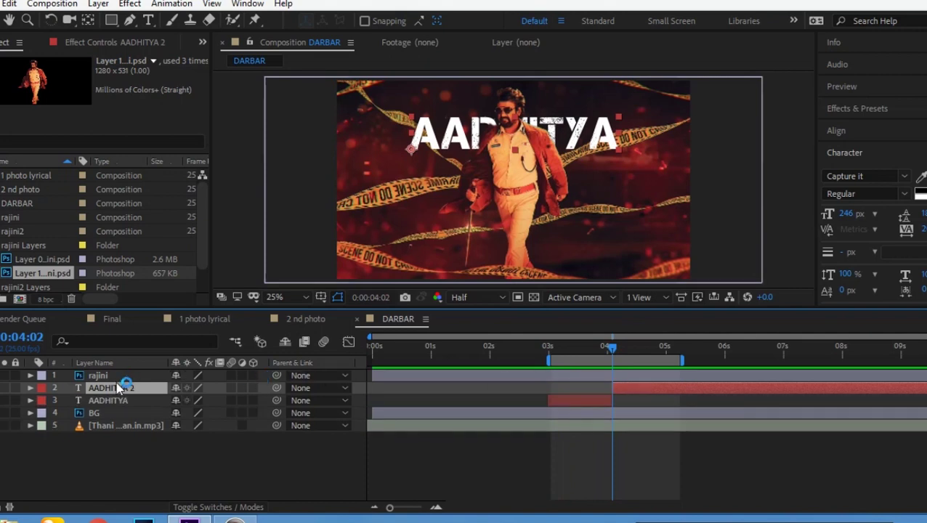
{"action": "left_click_drag", "start_coordinate": [117, 390], "coordinate": [121, 372]}
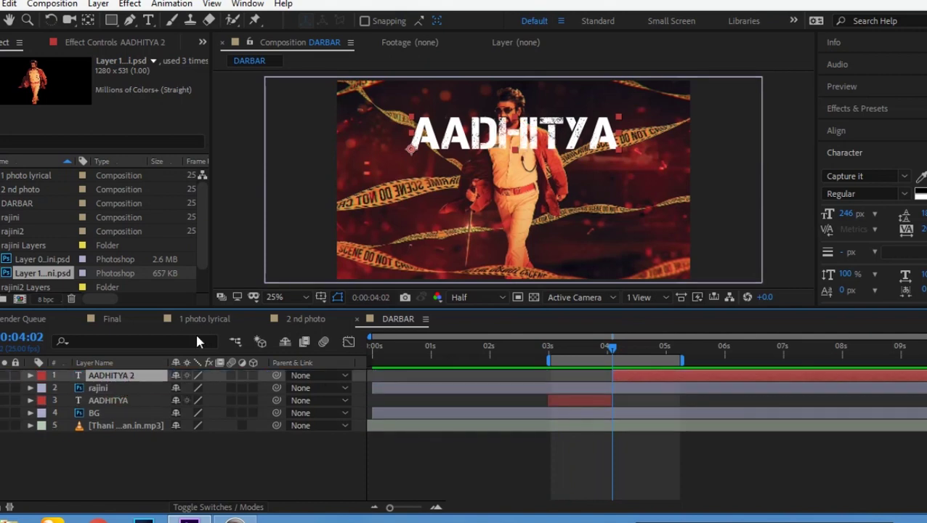
{"action": "left_click_drag", "start_coordinate": [525, 128], "coordinate": [521, 204]}
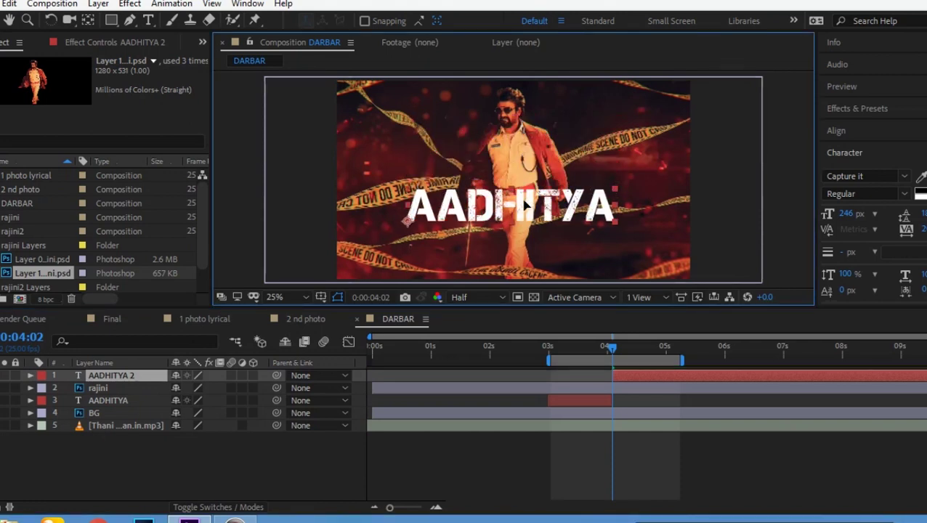
{"action": "double_click", "coordinate": [521, 203]}
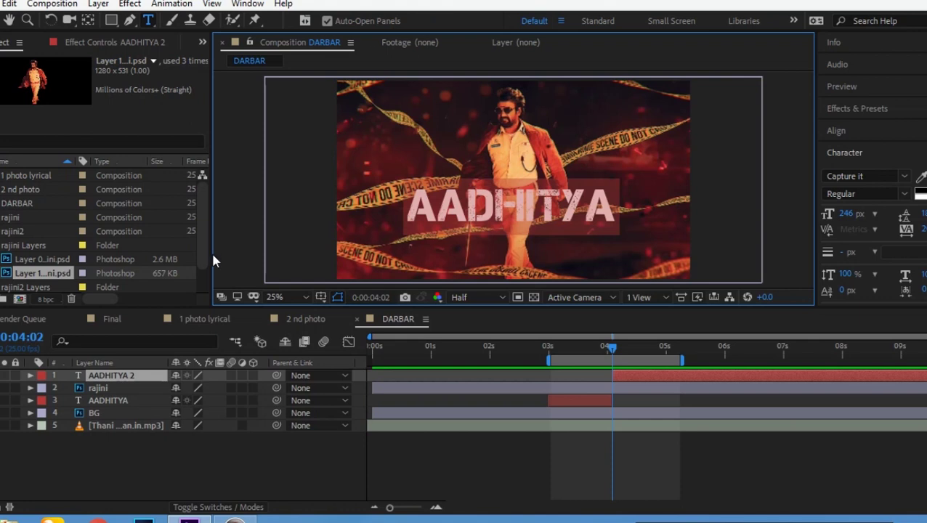
{"action": "left_click", "coordinate": [181, 320]}
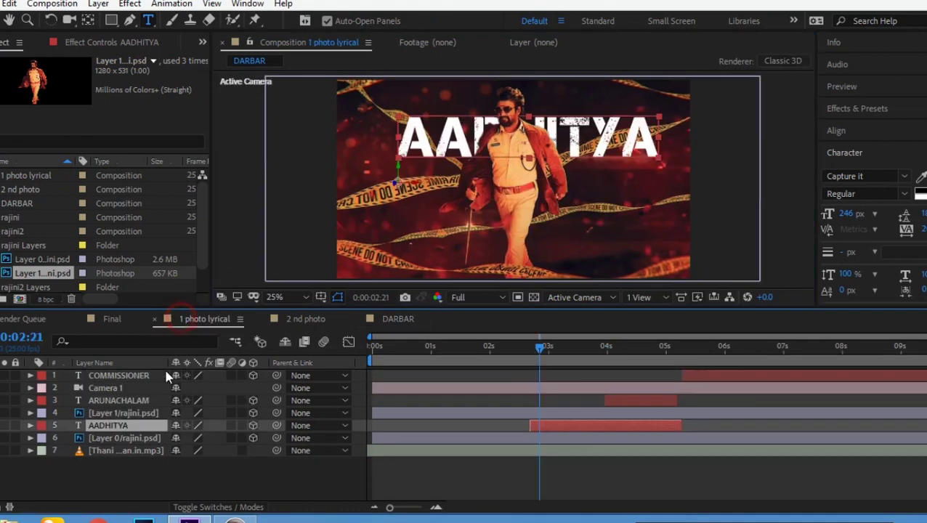
{"action": "left_click", "coordinate": [124, 399]}
{"action": "key", "text": "ctrl+c"}
{"action": "left_click", "coordinate": [397, 319]}
{"action": "key", "text": "ctrl+v"}
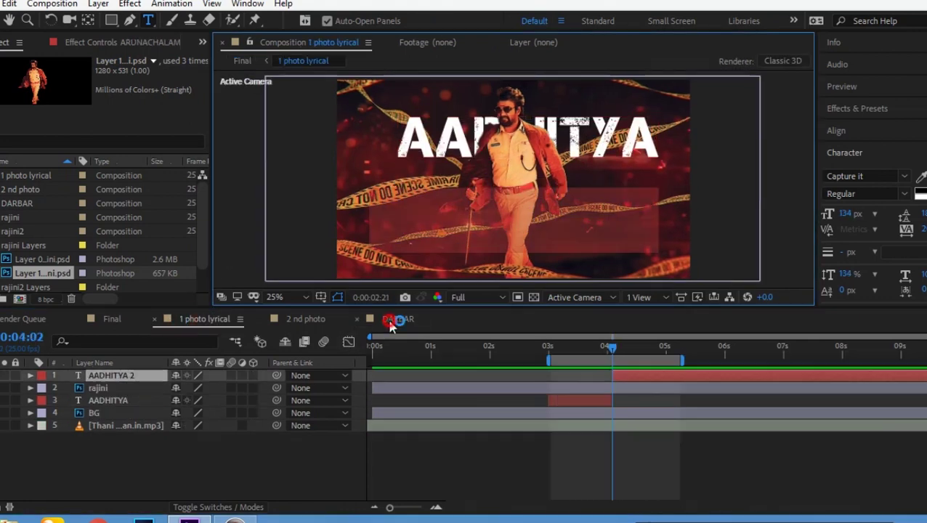
{"action": "double_click", "coordinate": [138, 381]}
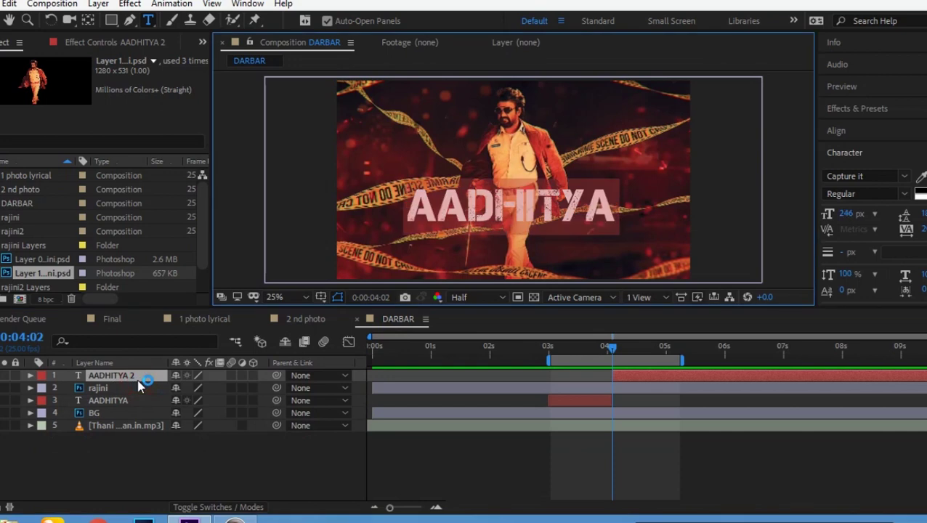
{"action": "key", "text": "ctrl+v"}
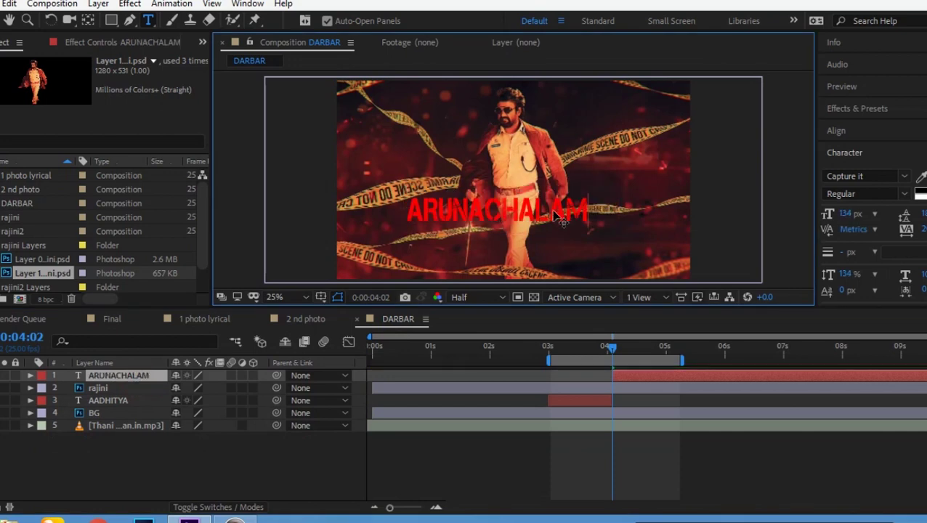
Step: Enlarge the ARUNACHALAM text to 172 px and check its fill colour without changing it
{"action": "key", "text": "ctrl+a"}
{"action": "left_click_drag", "start_coordinate": [846, 213], "coordinate": [875, 222]}
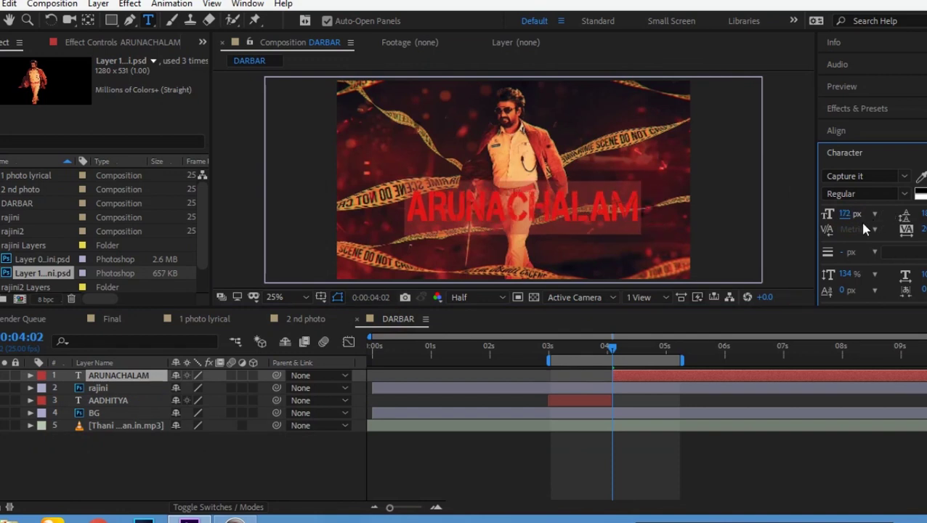
{"action": "left_click", "coordinate": [578, 458]}
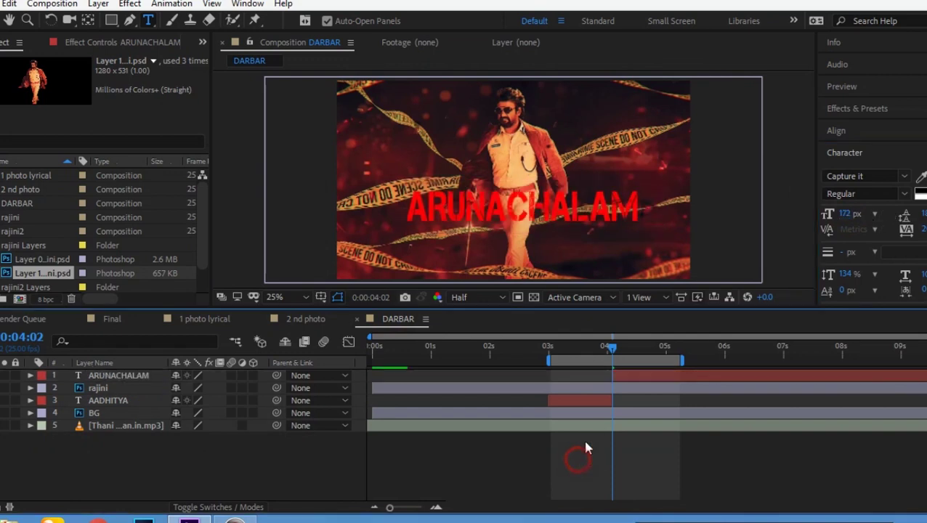
{"action": "left_click", "coordinate": [582, 222]}
{"action": "left_click", "coordinate": [924, 180]}
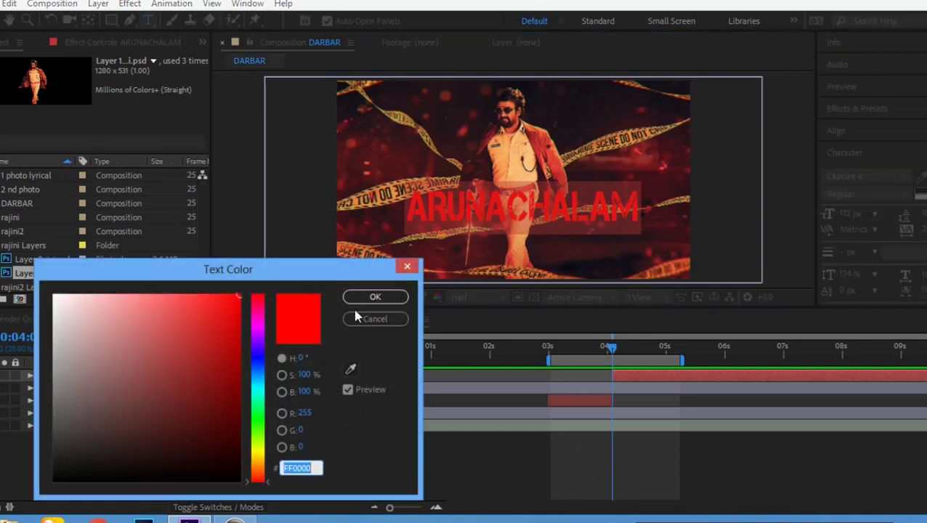
{"action": "left_click", "coordinate": [356, 317]}
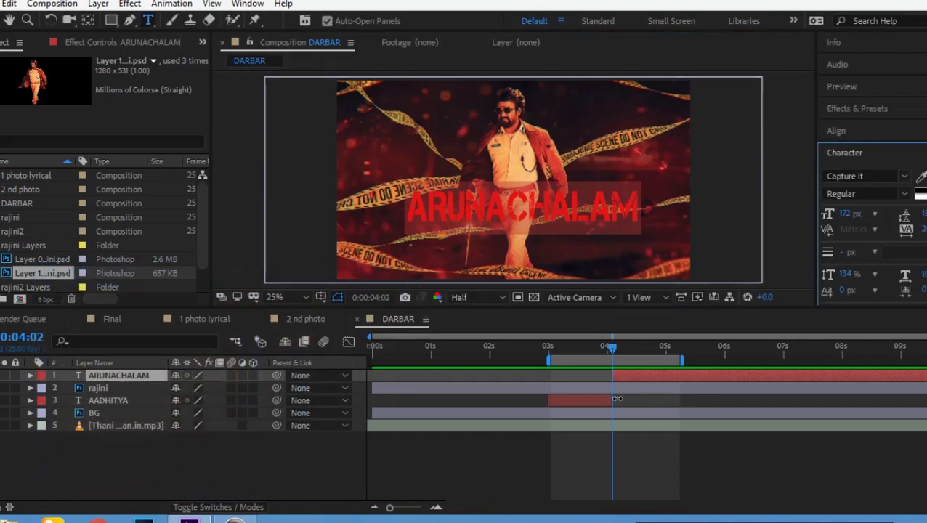
Step: Extend the AADHITYA layer's end to about 5.3 seconds and preview both lyrics from 0:00:03:01
{"action": "left_click_drag", "start_coordinate": [614, 402], "coordinate": [684, 402]}
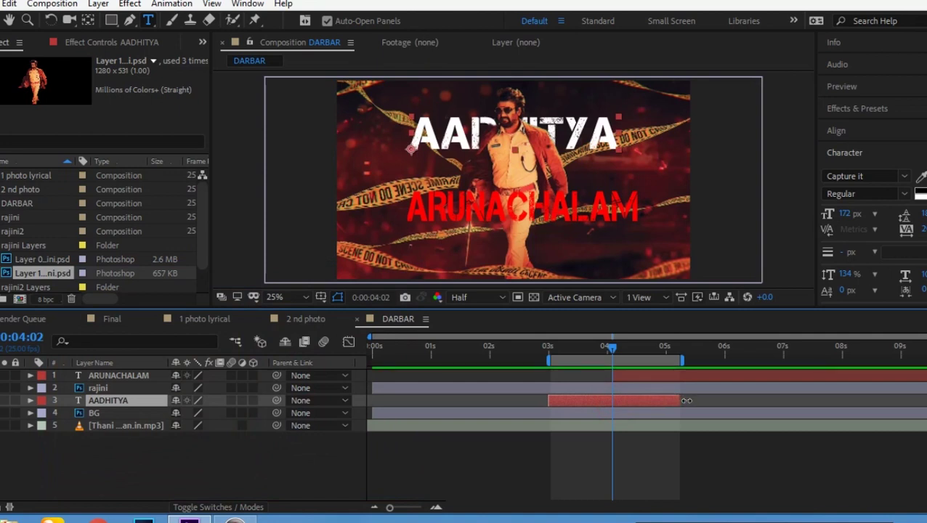
{"action": "left_click_drag", "start_coordinate": [613, 347], "coordinate": [551, 351]}
{"action": "key", "text": "space"}
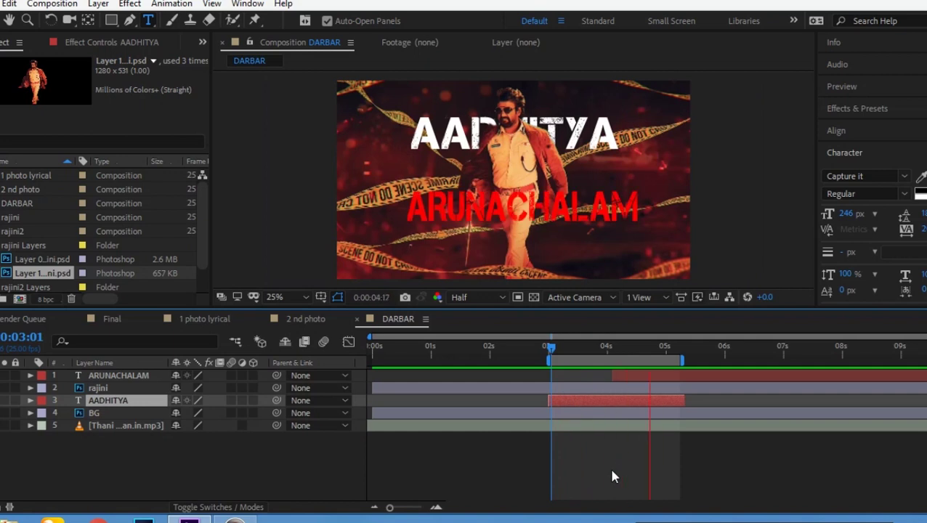
Step: Split the ARUNACHALAM layer at 0:00:05:07, replace the second part's text with COMMISSIONER from 1 photo lyrical, and centre it over the figure
{"action": "left_click", "coordinate": [688, 373]}
{"action": "key", "text": "ctrl+shift+d"}
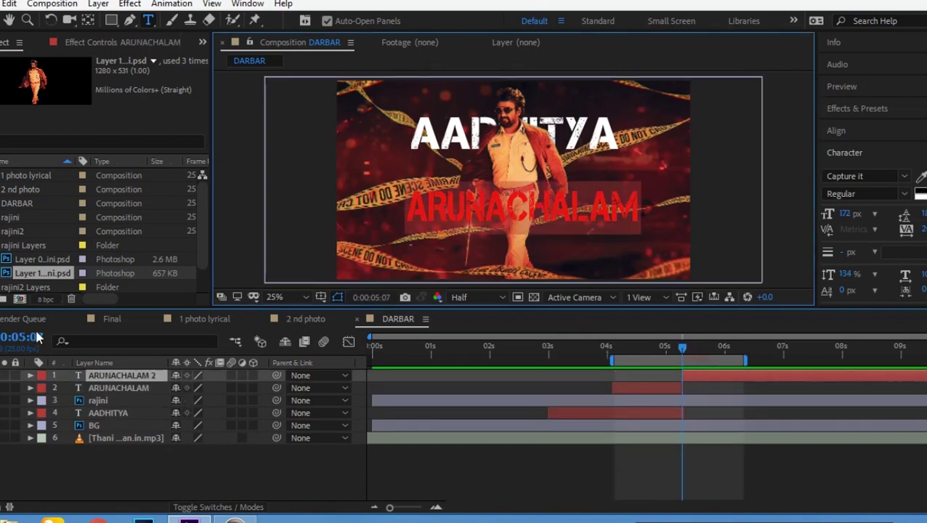
{"action": "left_click", "coordinate": [204, 318]}
{"action": "left_click", "coordinate": [136, 377]}
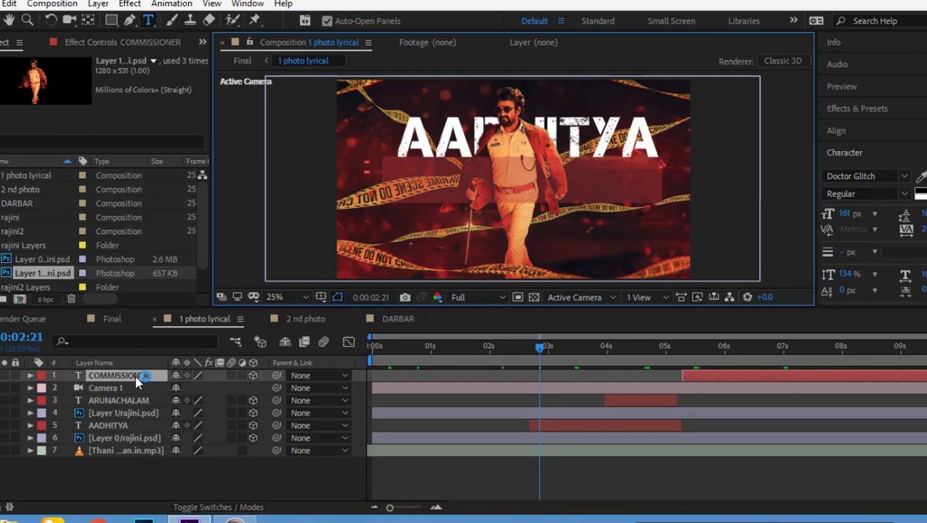
{"action": "left_click", "coordinate": [385, 320]}
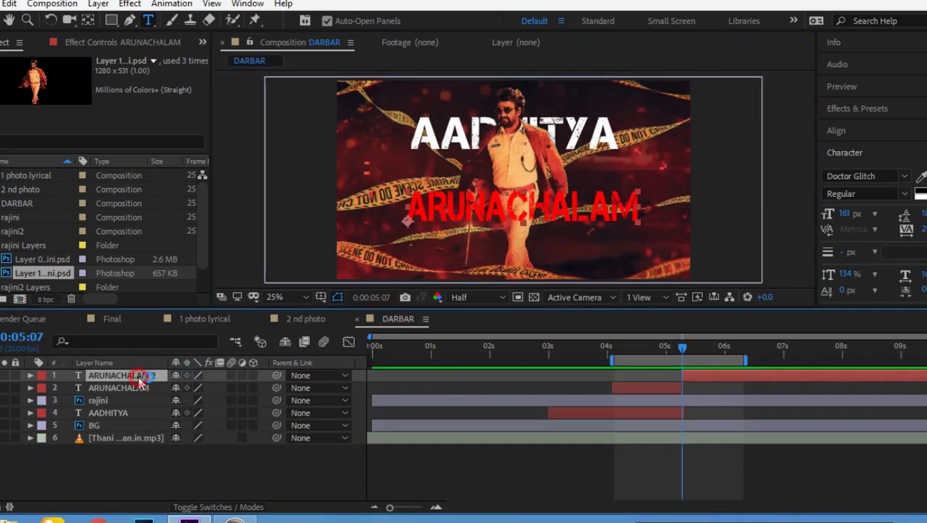
{"action": "key", "text": "ctrl+v"}
{"action": "key", "text": "ctrl+a"}
{"action": "left_click_drag", "start_coordinate": [660, 200], "coordinate": [632, 176]}
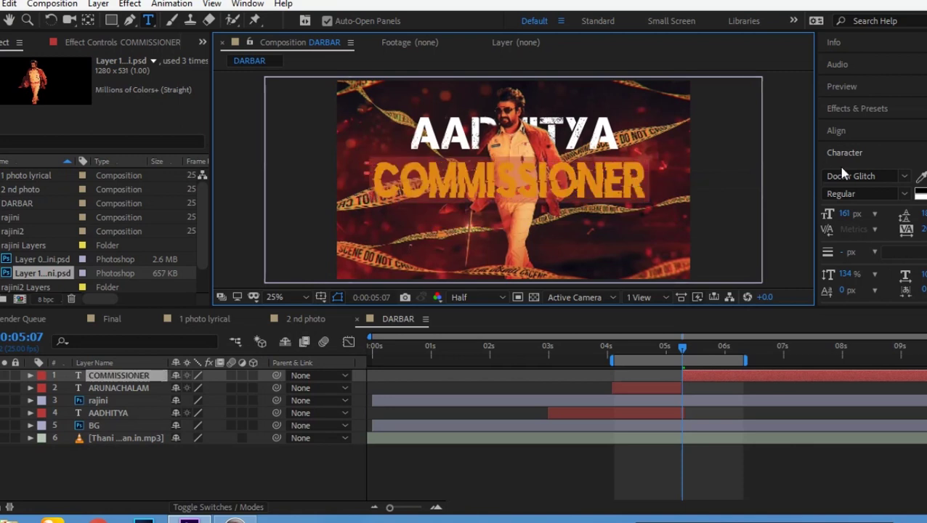
Step: Check the COMMISSIONER text's fill colour and font without changing them
{"action": "left_click", "coordinate": [920, 195]}
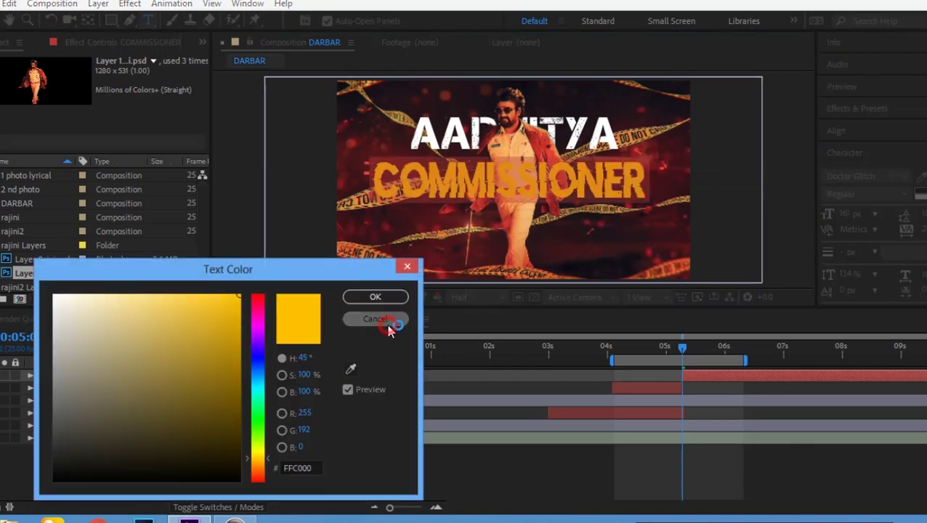
{"action": "left_click", "coordinate": [377, 320]}
{"action": "left_click", "coordinate": [848, 180]}
{"action": "left_click", "coordinate": [905, 176]}
{"action": "left_click", "coordinate": [739, 213]}
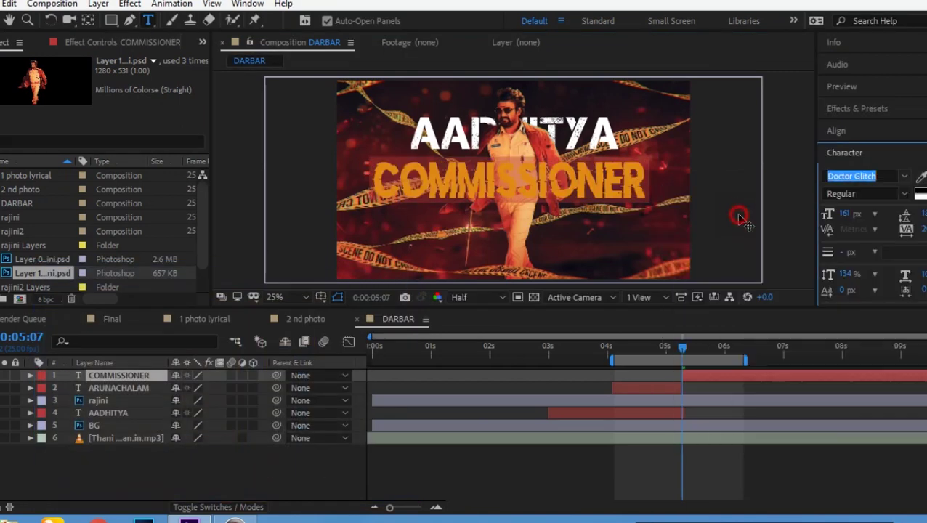
Step: Shift the work area to about 5 to 7.2 seconds and preview the COMMISSIONER lyric with the song
{"action": "mouse_move", "coordinate": [676, 354]}
{"action": "left_mouse_down"}
{"action": "mouse_move", "coordinate": [652, 349]}
{"action": "mouse_move", "coordinate": [650, 359]}
{"action": "mouse_move", "coordinate": [676, 357]}
{"action": "mouse_move", "coordinate": [661, 357]}
{"action": "left_mouse_up"}
{"action": "key", "text": "space"}
{"action": "key", "text": "space"}
{"action": "left_click_drag", "start_coordinate": [703, 352], "coordinate": [662, 348]}
{"action": "key", "text": "space"}
{"action": "key", "text": "space"}
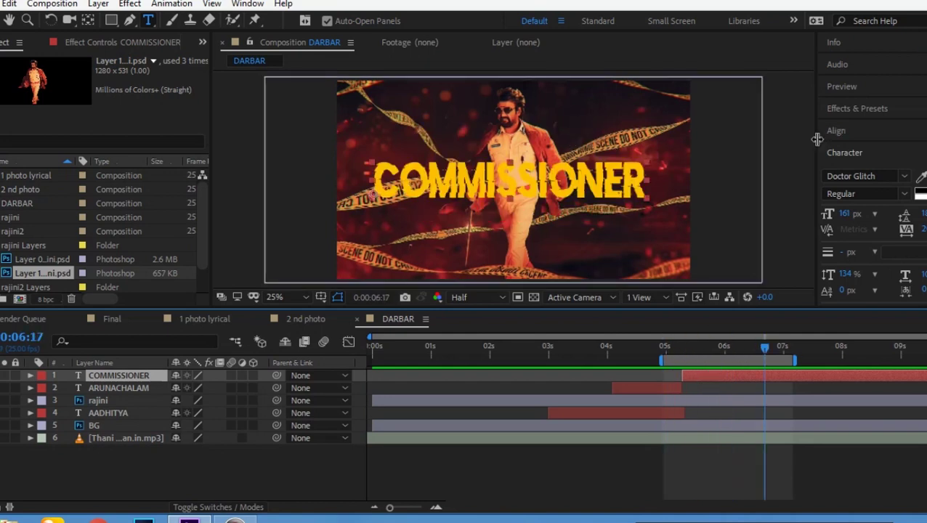
Step: Apply the Typewriter preset from the Animate In text presets to the COMMISSIONER layer at 0:00:05:08
{"action": "left_click", "coordinate": [854, 109]}
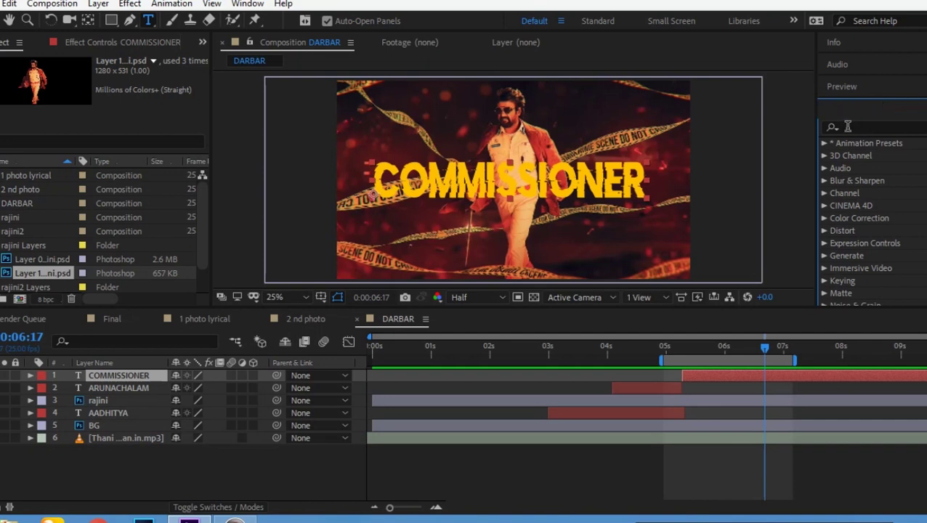
{"action": "left_click", "coordinate": [826, 144]}
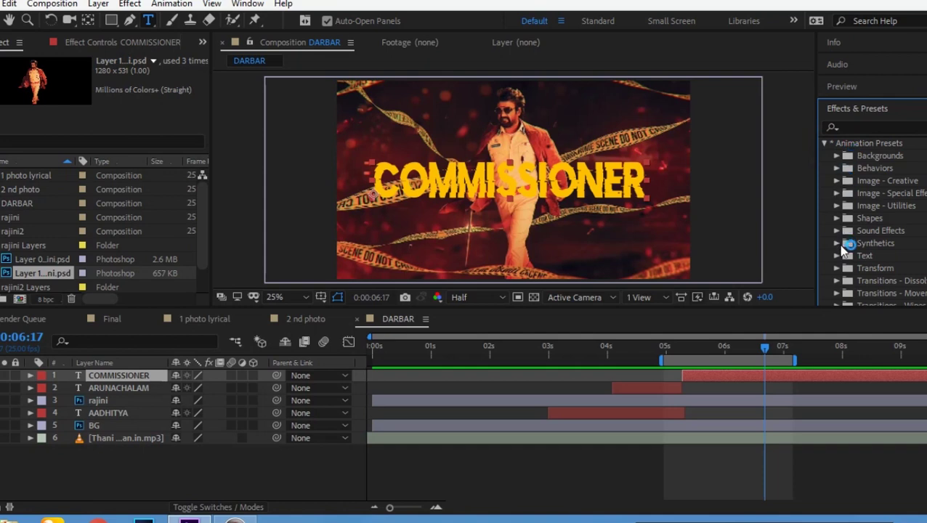
{"action": "left_click", "coordinate": [839, 256]}
{"action": "scroll", "coordinate": [847, 250], "scroll_direction": "down", "scroll_amount": 1}
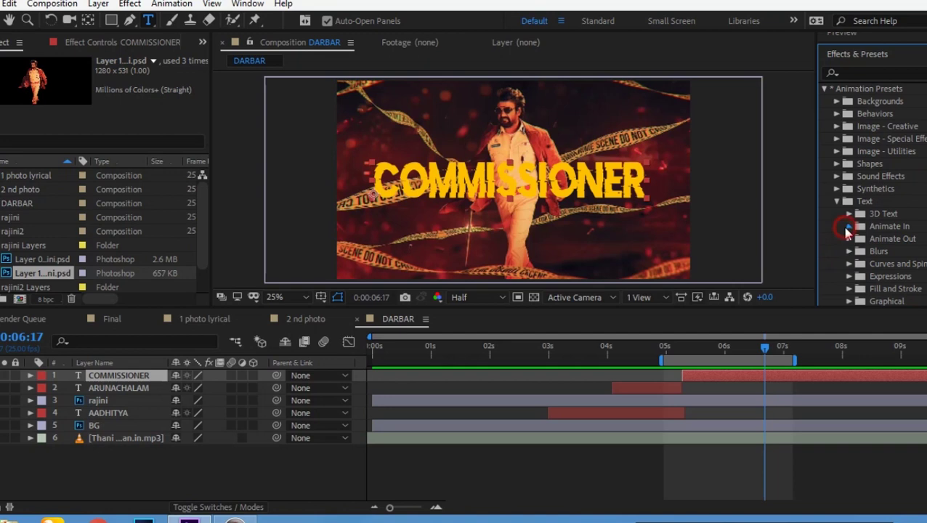
{"action": "left_click", "coordinate": [847, 228]}
{"action": "scroll", "coordinate": [872, 255], "scroll_direction": "down", "scroll_amount": 8}
{"action": "scroll", "coordinate": [874, 260], "scroll_direction": "up", "scroll_amount": 1}
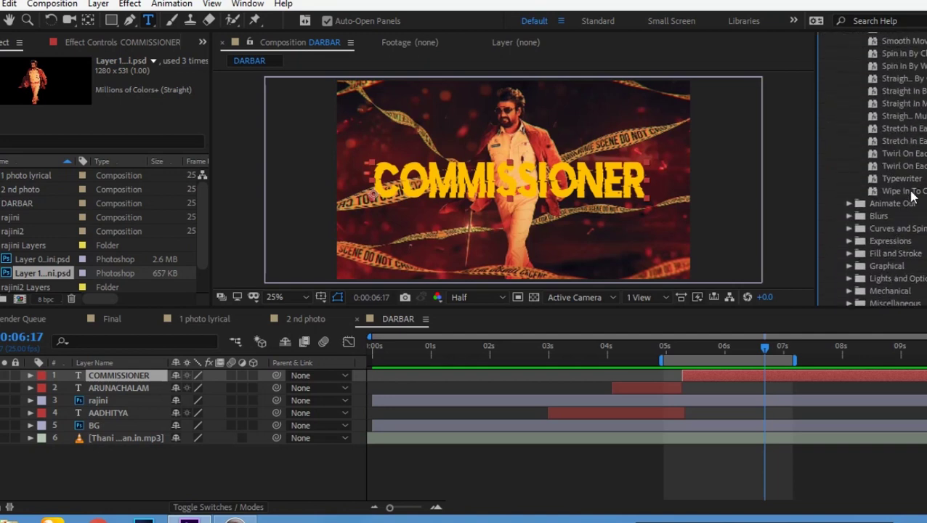
{"action": "left_click_drag", "start_coordinate": [913, 183], "coordinate": [692, 324]}
{"action": "left_click_drag", "start_coordinate": [696, 352], "coordinate": [687, 358]}
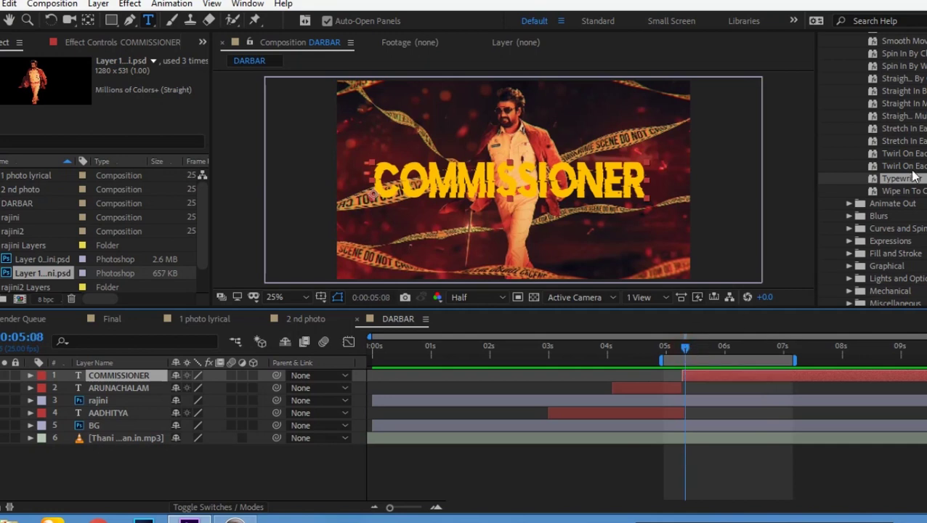
{"action": "left_click_drag", "start_coordinate": [910, 183], "coordinate": [713, 376]}
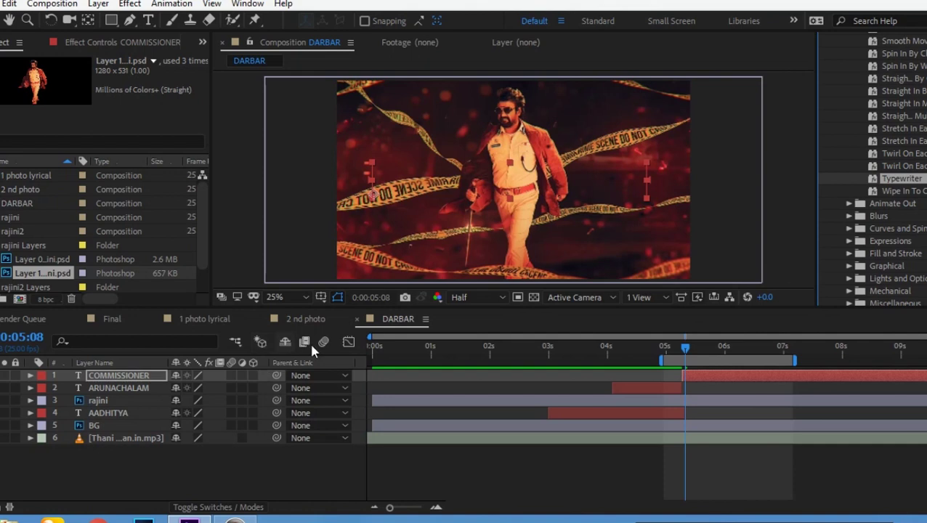
Step: Show COMMISSIONER's keyframes, move the last Range Selector Start keyframe to about 5.9 seconds, and preview the faster typing
{"action": "left_click", "coordinate": [130, 376]}
{"action": "key", "text": "u"}
{"action": "left_click", "coordinate": [778, 380]}
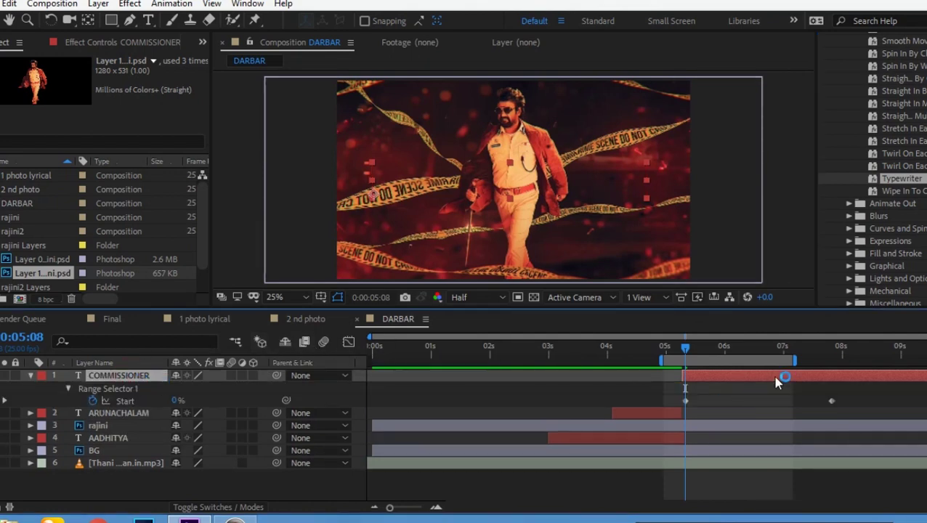
{"action": "left_click_drag", "start_coordinate": [835, 402], "coordinate": [719, 407]}
{"action": "key", "text": "space"}
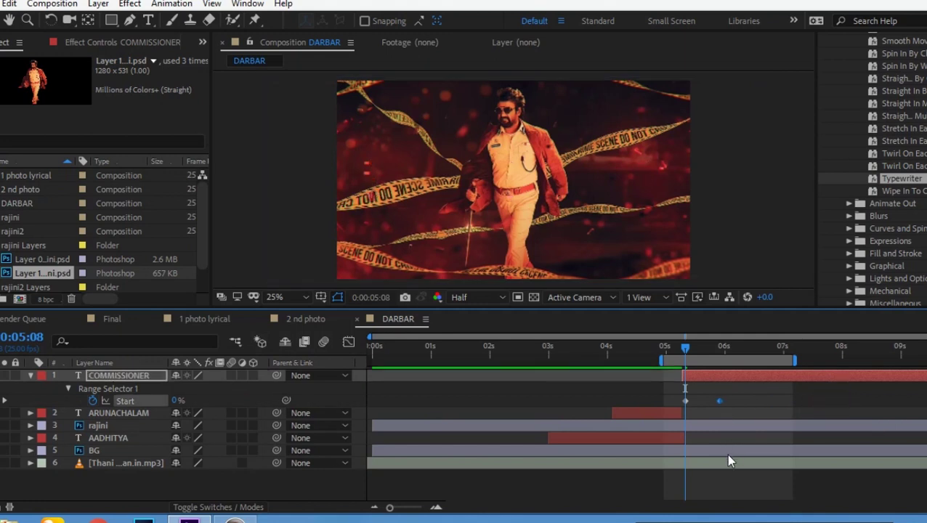
{"action": "key", "text": "space"}
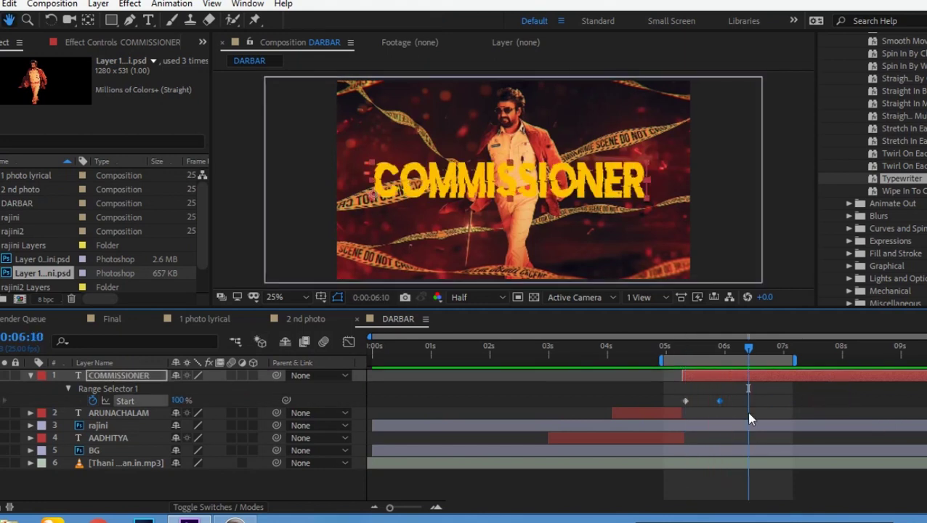
Step: Collapse the COMMISSIONER layer's properties and preview the typewriter animation from 0:00:05:08
{"action": "left_click", "coordinate": [31, 377]}
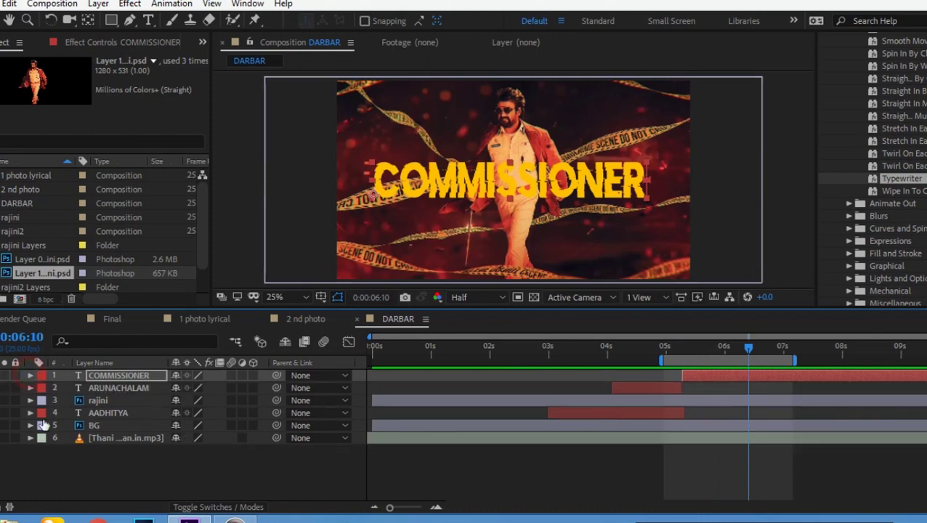
{"action": "left_click", "coordinate": [84, 472]}
{"action": "left_click_drag", "start_coordinate": [725, 352], "coordinate": [685, 355]}
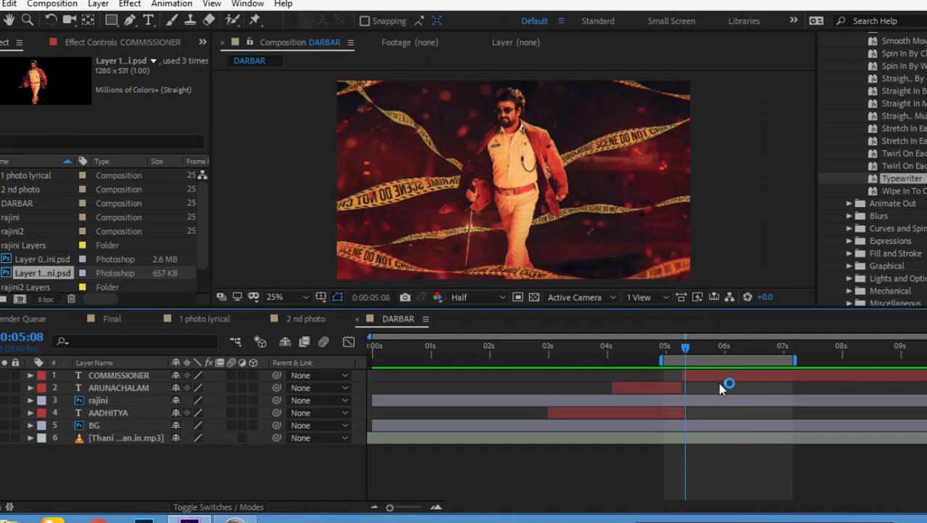
{"action": "key", "text": "space"}
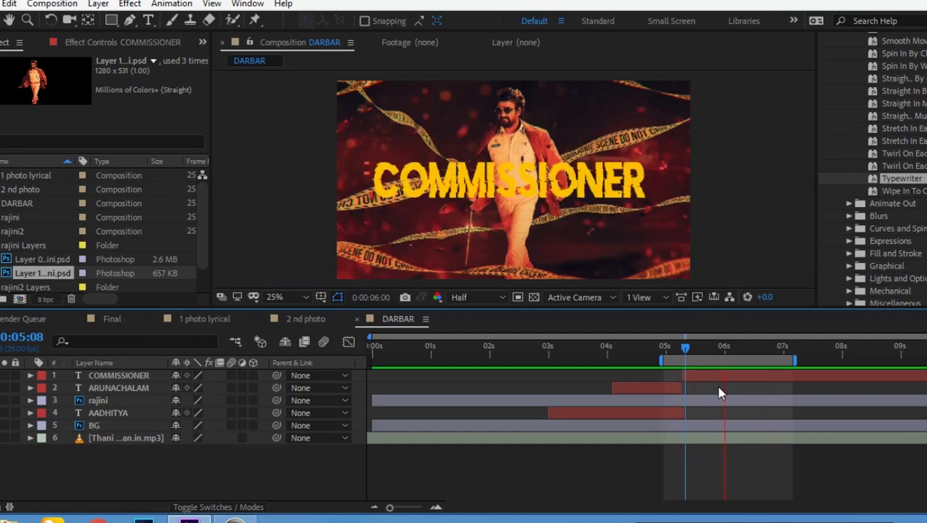
Step: Stop the DARBAR preview and play the song in the 2 photo composition
{"action": "key", "text": "space"}
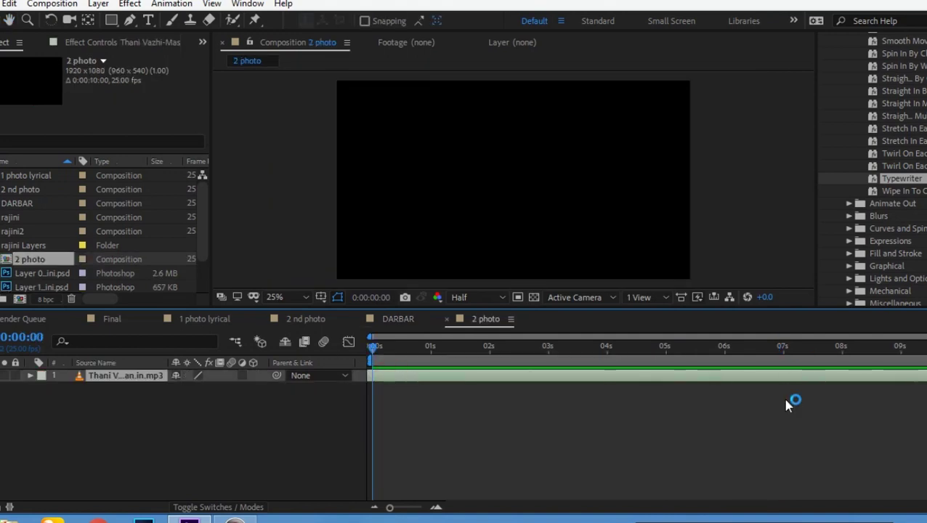
{"action": "key", "text": "space"}
{"action": "key", "text": "space"}
Step: Add both rajini2 photo layers, RAJINI and bg, to the 2 photo composition and keep the song layer beneath them
{"action": "left_click", "coordinate": [428, 391]}
{"action": "left_click", "coordinate": [3, 244]}
{"action": "left_click", "coordinate": [3, 258]}
{"action": "scroll", "coordinate": [29, 251], "scroll_direction": "down", "scroll_amount": 2}
{"action": "left_click", "coordinate": [43, 259]}
{"action": "left_click", "coordinate": [44, 246], "text": "shift"}
{"action": "left_click_drag", "start_coordinate": [44, 247], "coordinate": [123, 392]}
{"action": "left_click_drag", "start_coordinate": [125, 375], "coordinate": [121, 438]}
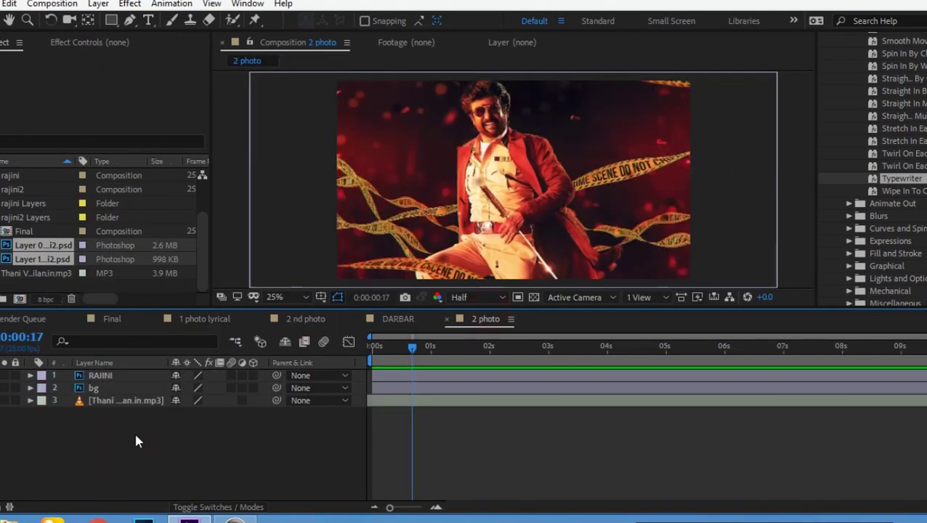
Step: Paste the THALAIVAR IN, COME, CHARGE, STAND UP and SALUTE text layers, and place THALAIVAR IN between RAJINI and bg
{"action": "key", "text": "ctrl+v"}
{"action": "key", "text": "space"}
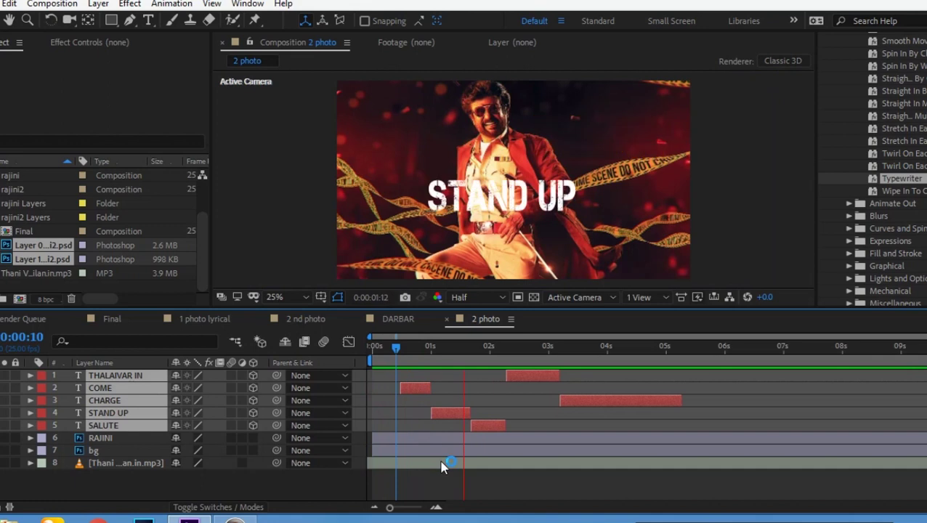
{"action": "left_click", "coordinate": [139, 377]}
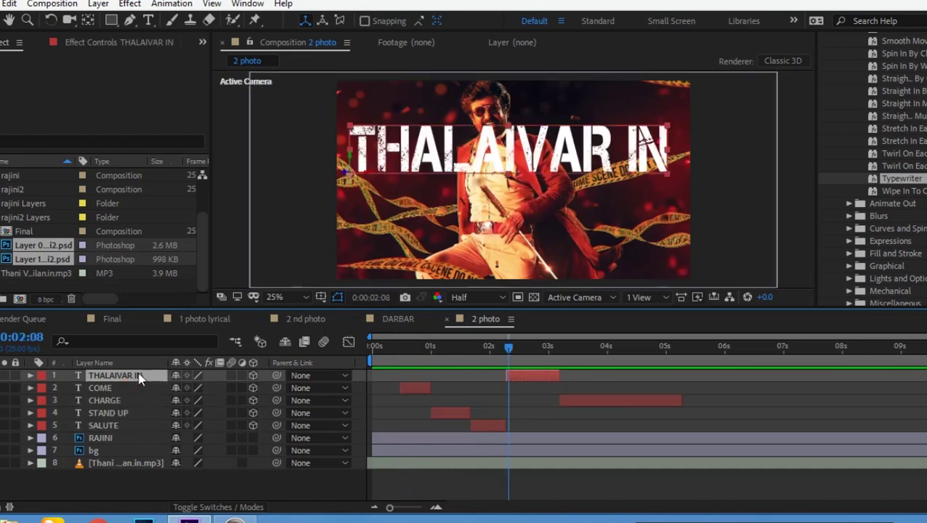
{"action": "left_click_drag", "start_coordinate": [139, 376], "coordinate": [139, 441]}
Step: Lower the CHARGE text to about the vertical middle of the frame
{"action": "left_click", "coordinate": [579, 347]}
{"action": "left_click", "coordinate": [504, 131]}
{"action": "left_click_drag", "start_coordinate": [504, 130], "coordinate": [502, 178]}
{"action": "left_click", "coordinate": [414, 472]}
Step: End the work area at about 5 seconds and preview the lyrics with the song
{"action": "left_click", "coordinate": [675, 348]}
{"action": "key", "text": "n"}
{"action": "left_click", "coordinate": [629, 350]}
{"action": "key", "text": "space"}
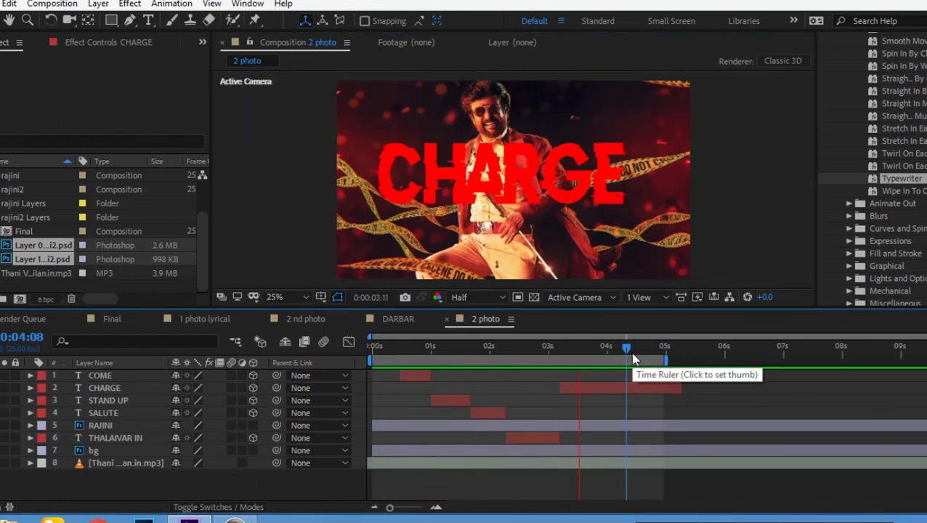
{"action": "key", "text": "space"}
Step: Add a two-node camera to the 2 photo composition while viewing COME at 0:00:00:23
{"action": "key", "text": "equal"}
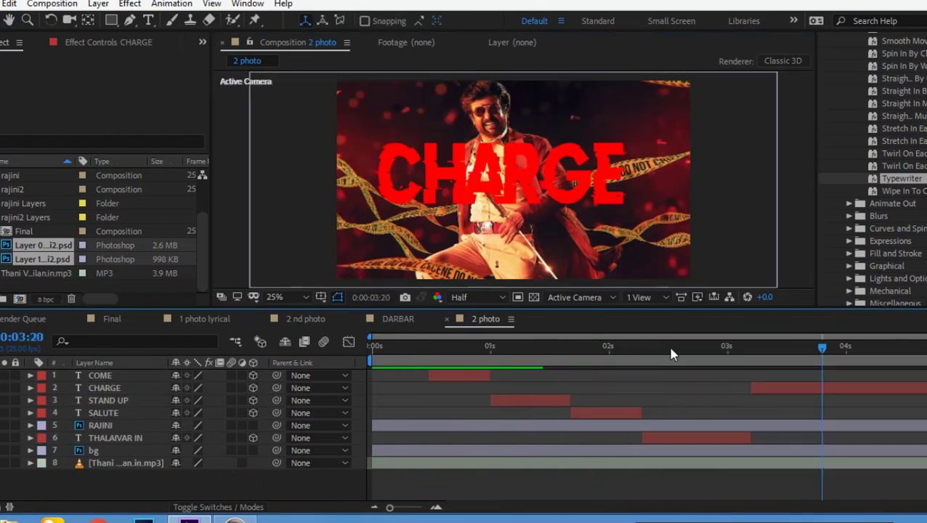
{"action": "left_click", "coordinate": [481, 348]}
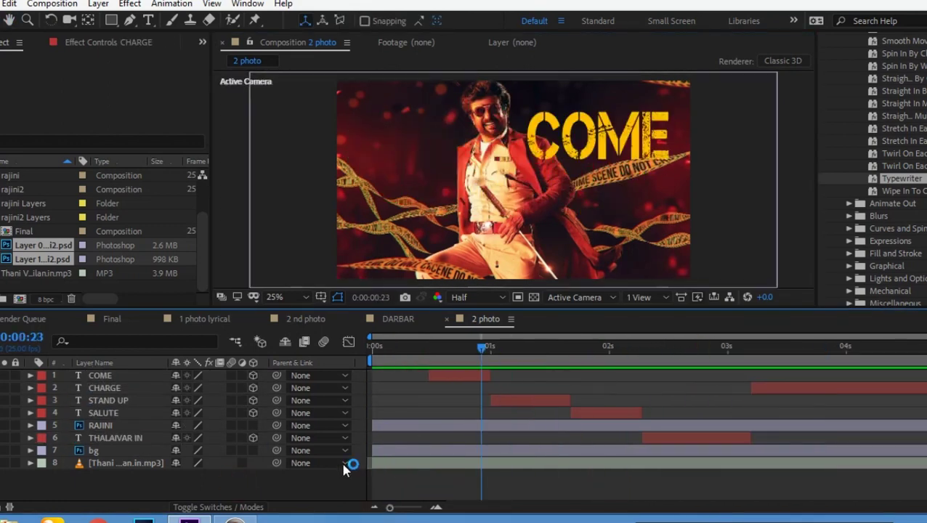
{"action": "left_click", "coordinate": [109, 376]}
{"action": "right_click", "coordinate": [141, 481]}
{"action": "left_click", "coordinate": [363, 390]}
{"action": "left_click", "coordinate": [615, 413]}
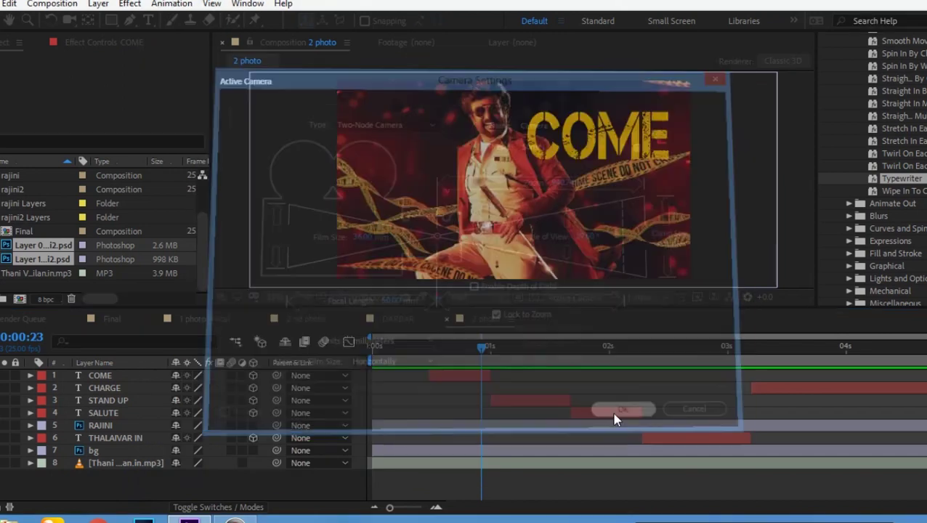
Step: Make the bg photo a 3D layer
{"action": "left_click", "coordinate": [253, 463]}
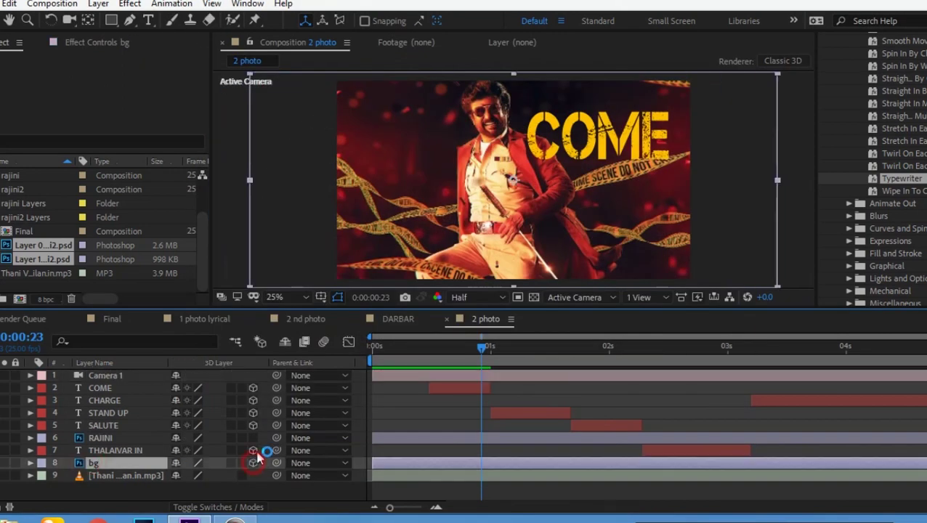